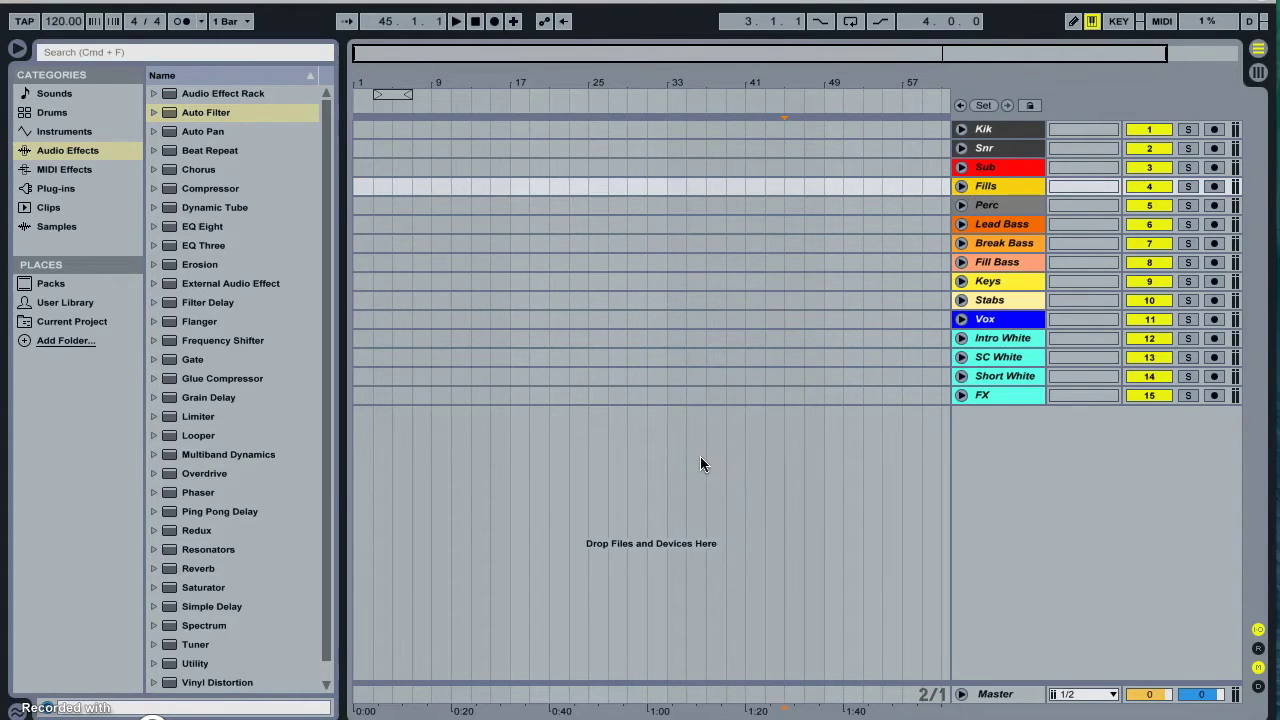
# Deactivate the Kik, Snr and Sub tracks together
pyautogui.click(697, 445)
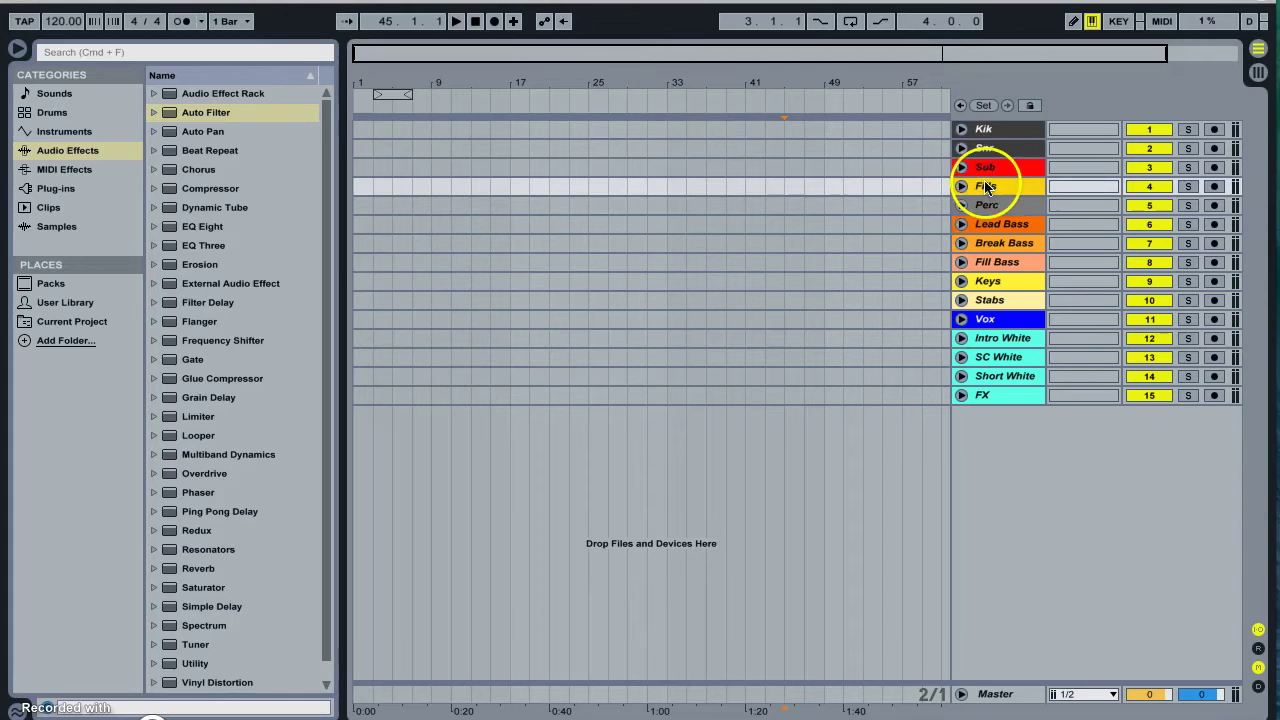
pyautogui.moveTo(996, 172); pyautogui.dragTo(995, 128)
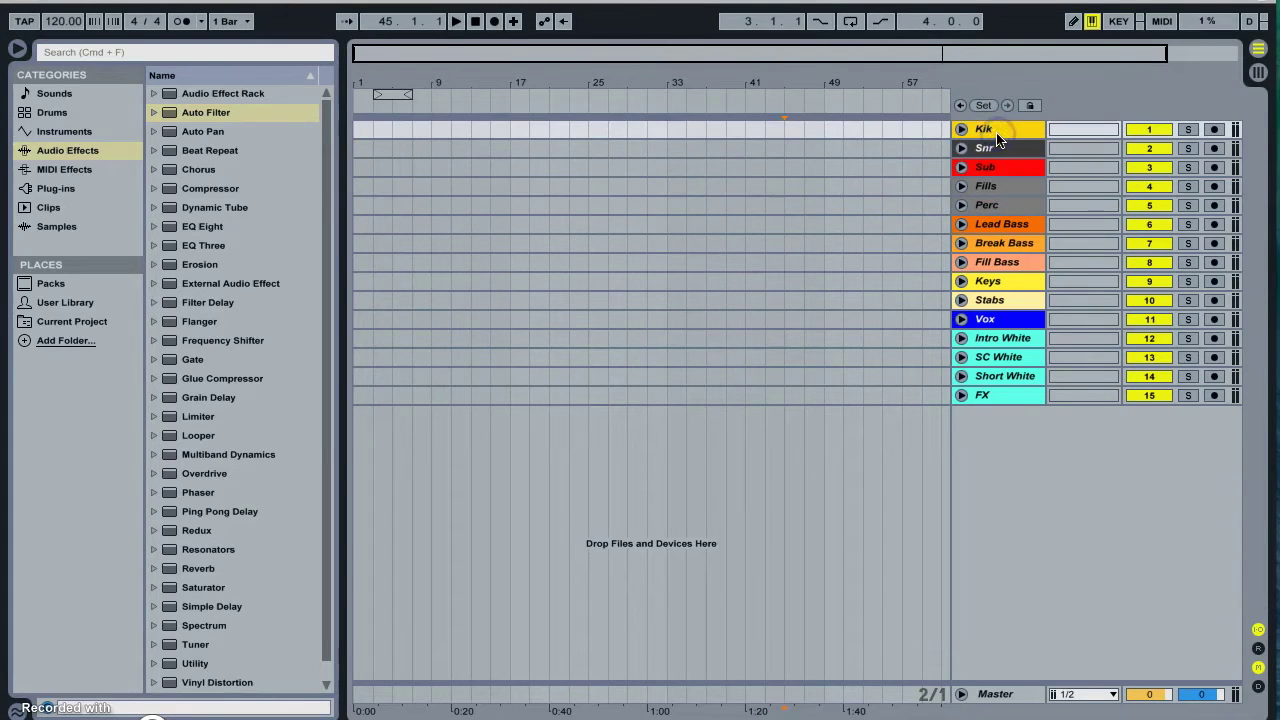
pyautogui.click(996, 166)
pyautogui.click(1143, 137)
pyautogui.click(1008, 203)
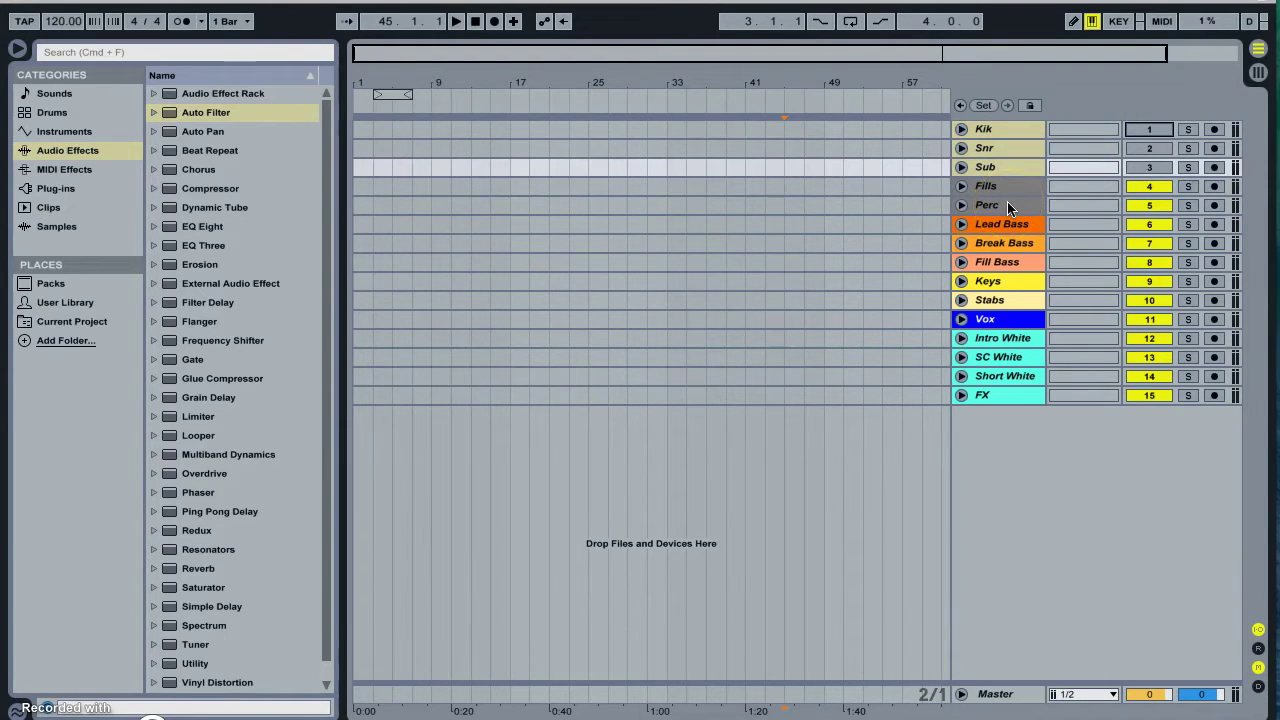
# Go through the remaining tracks from Fills to Short White to see how they group by colour
pyautogui.click(1004, 179)
pyautogui.click(808, 661)
pyautogui.click(982, 316)
pyautogui.click(980, 187)
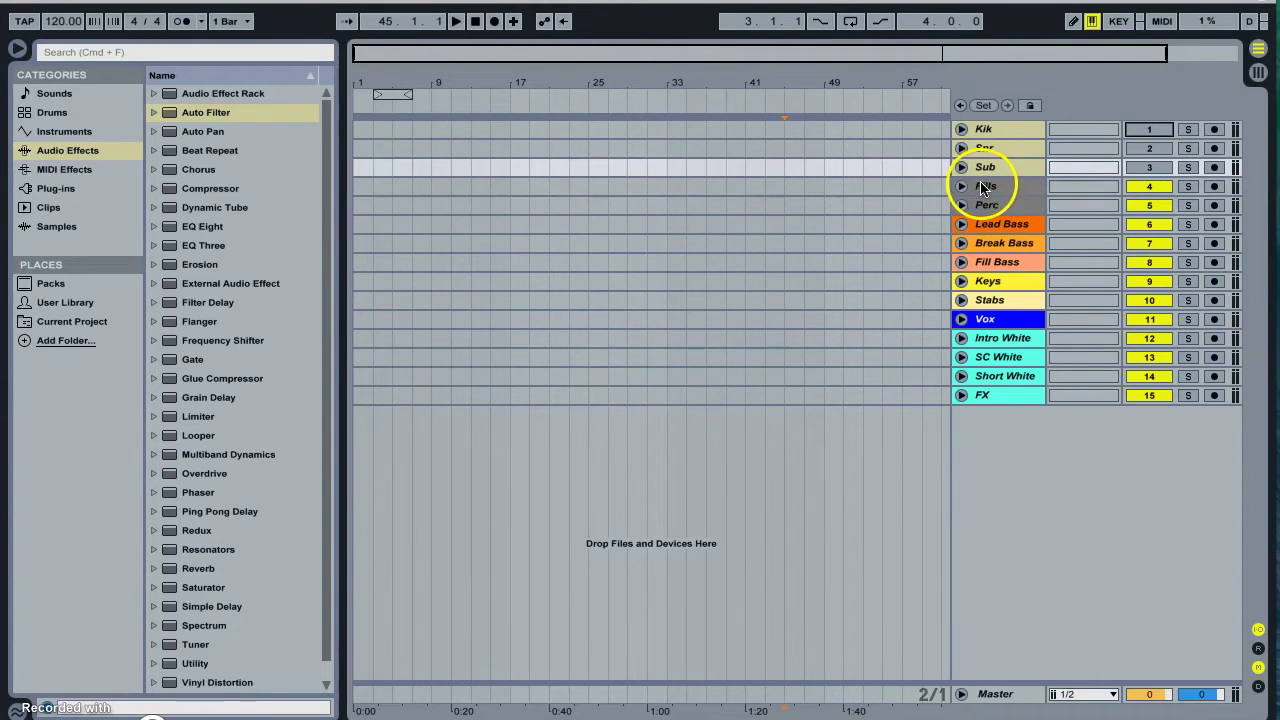
pyautogui.click(1010, 187)
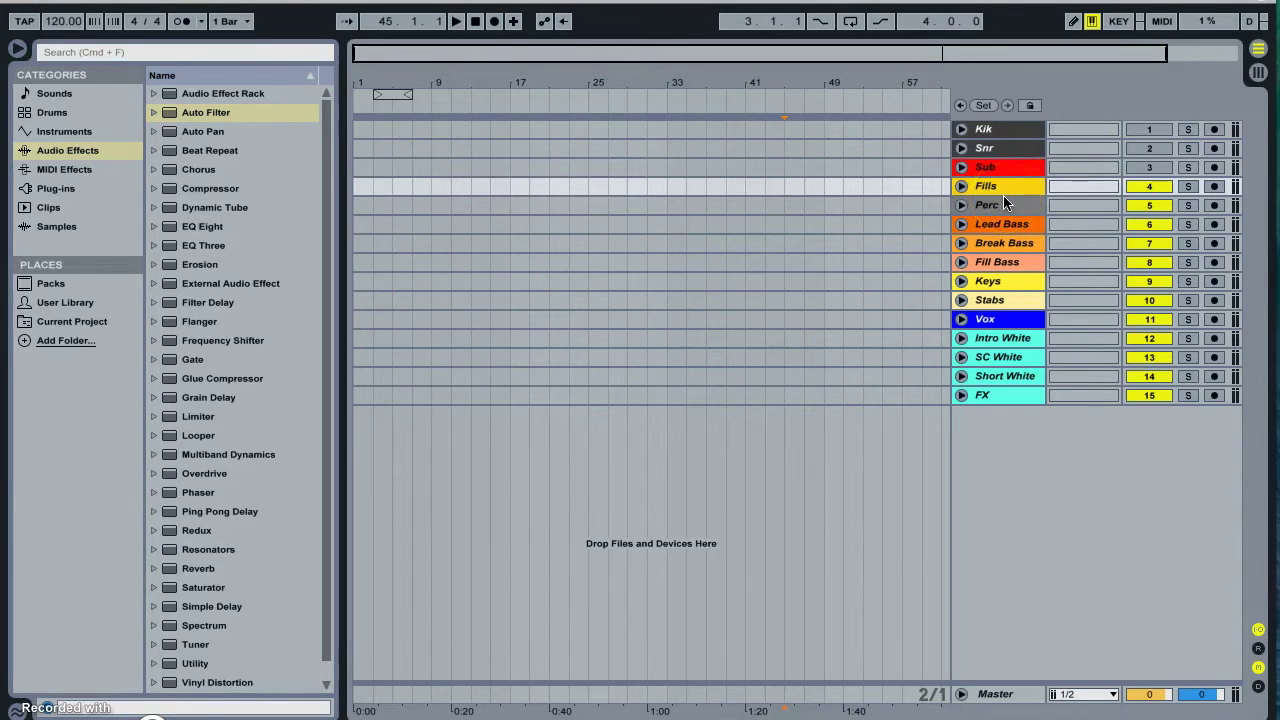
pyautogui.moveTo(968, 216); pyautogui.dragTo(1005, 263)
pyautogui.click(1005, 283)
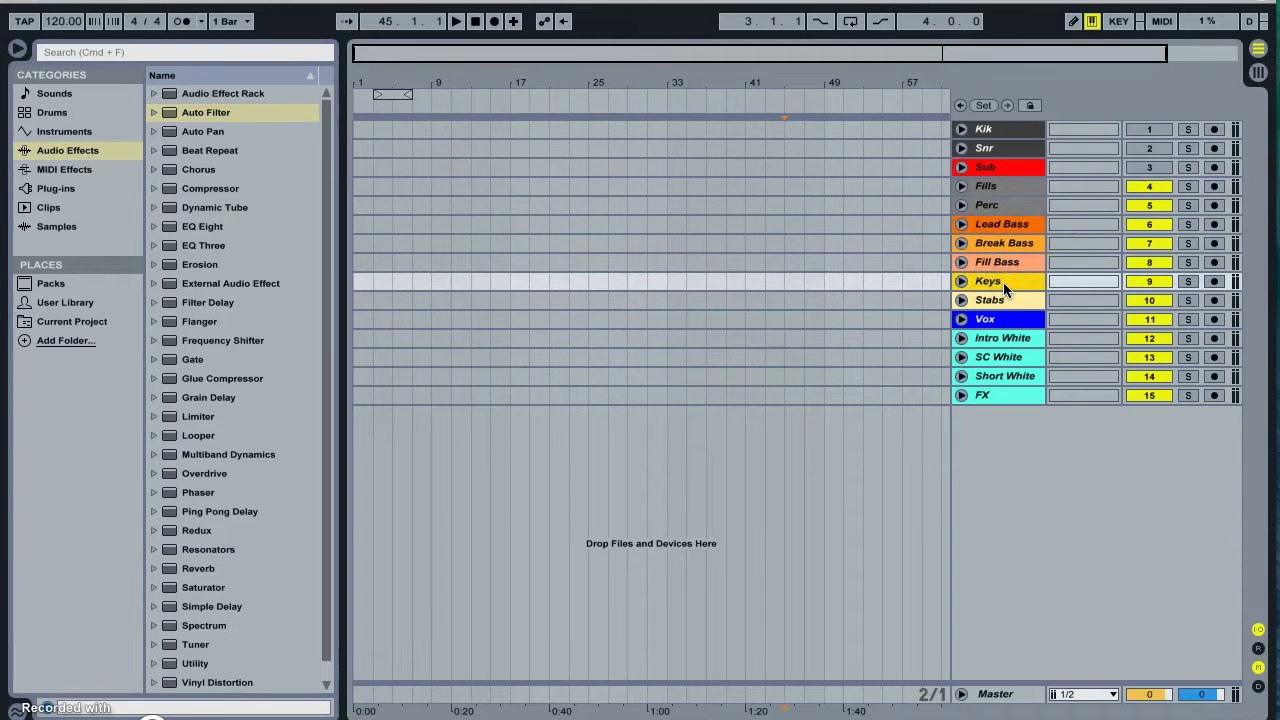
pyautogui.click(963, 321)
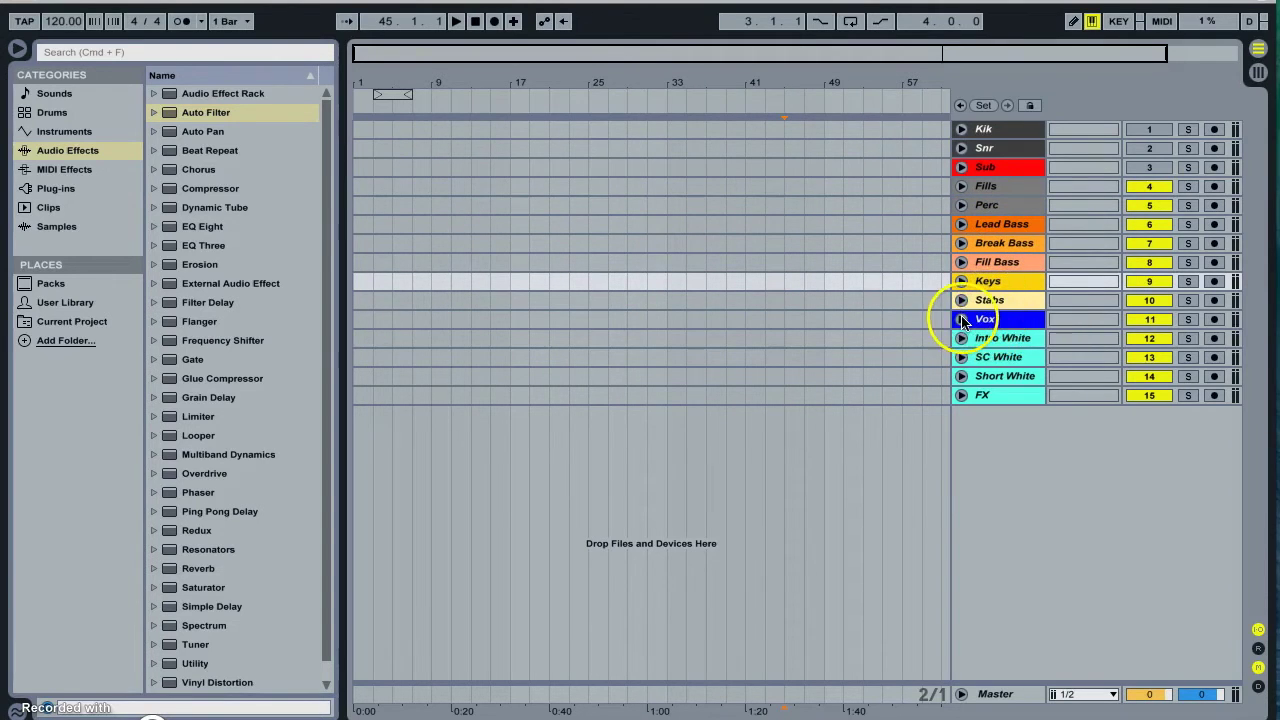
pyautogui.moveTo(963, 321); pyautogui.dragTo(983, 366)
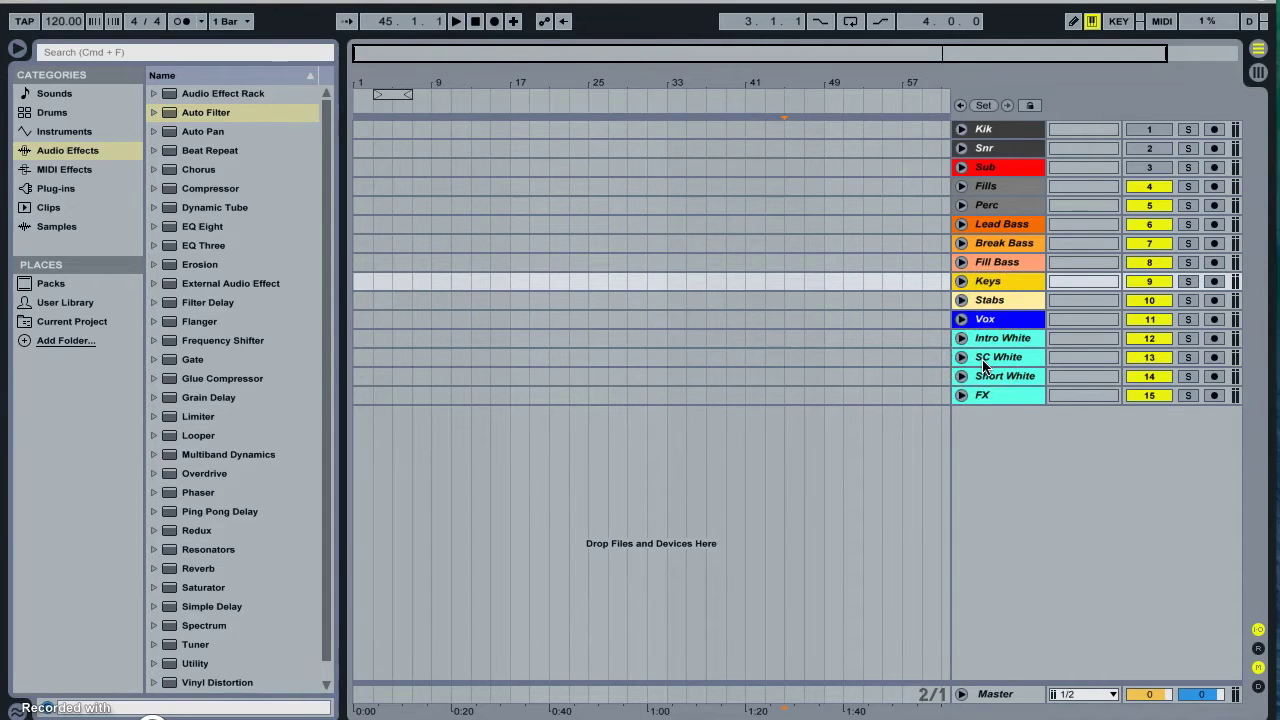
# Insert a new audio track below the FX track and name it Drums PM
pyautogui.moveTo(983, 366); pyautogui.dragTo(998, 398)
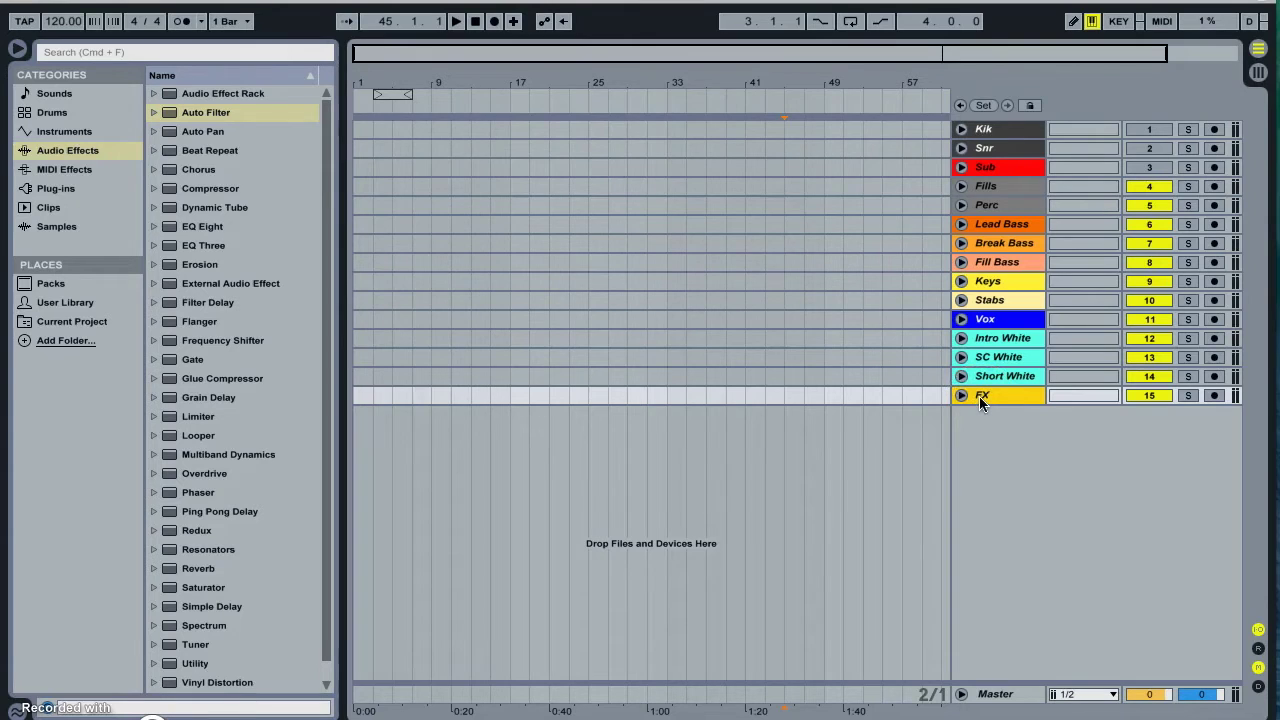
pyautogui.press('super+t')
pyautogui.press('super+r')
pyautogui.write('Drum')
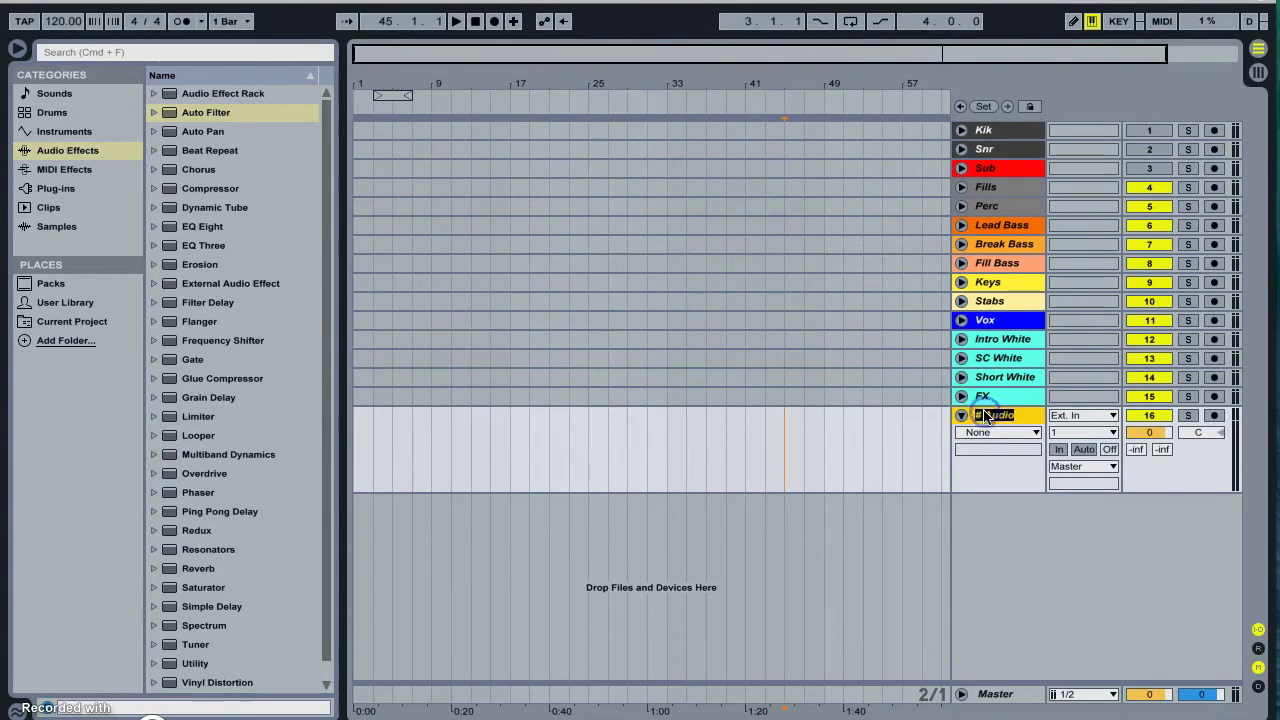
pyautogui.write('s PM')
pyautogui.click(980, 452)
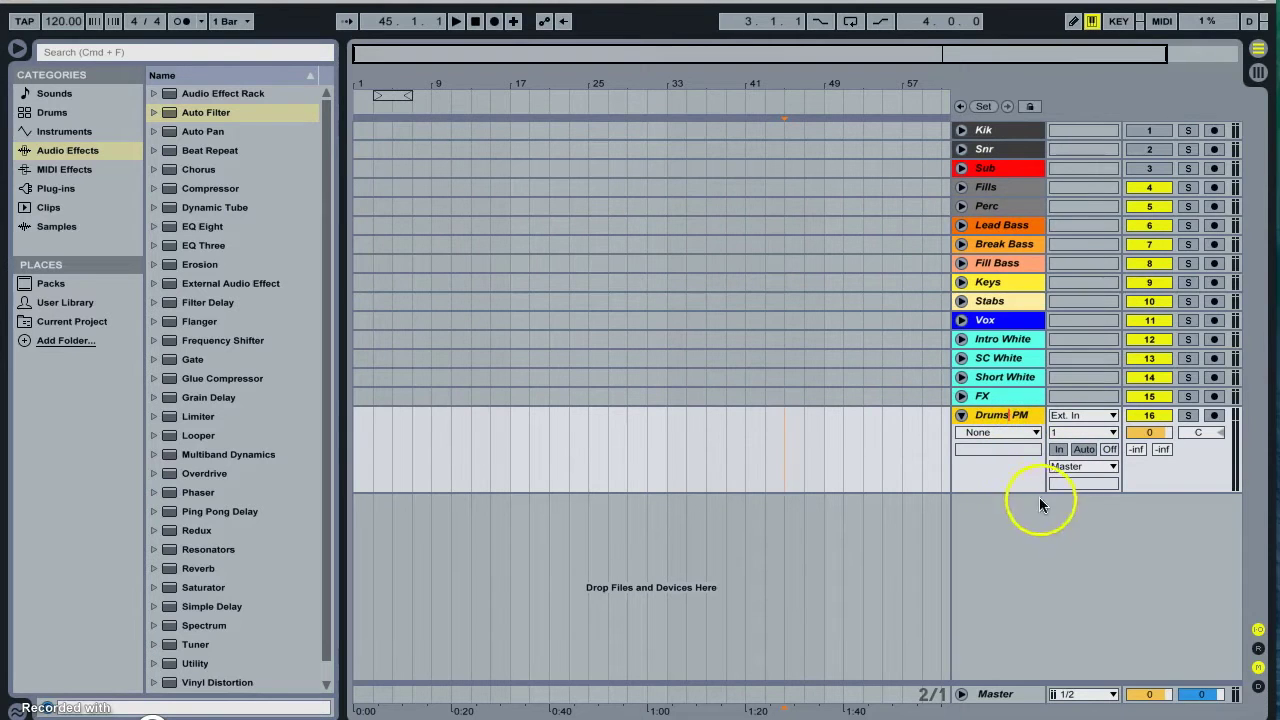
# Route the audio output of the Fills and Perc tracks to Drums PM
pyautogui.click(982, 187)
pyautogui.keyDown('shift'); pyautogui.click(980, 206); pyautogui.keyUp('shift')
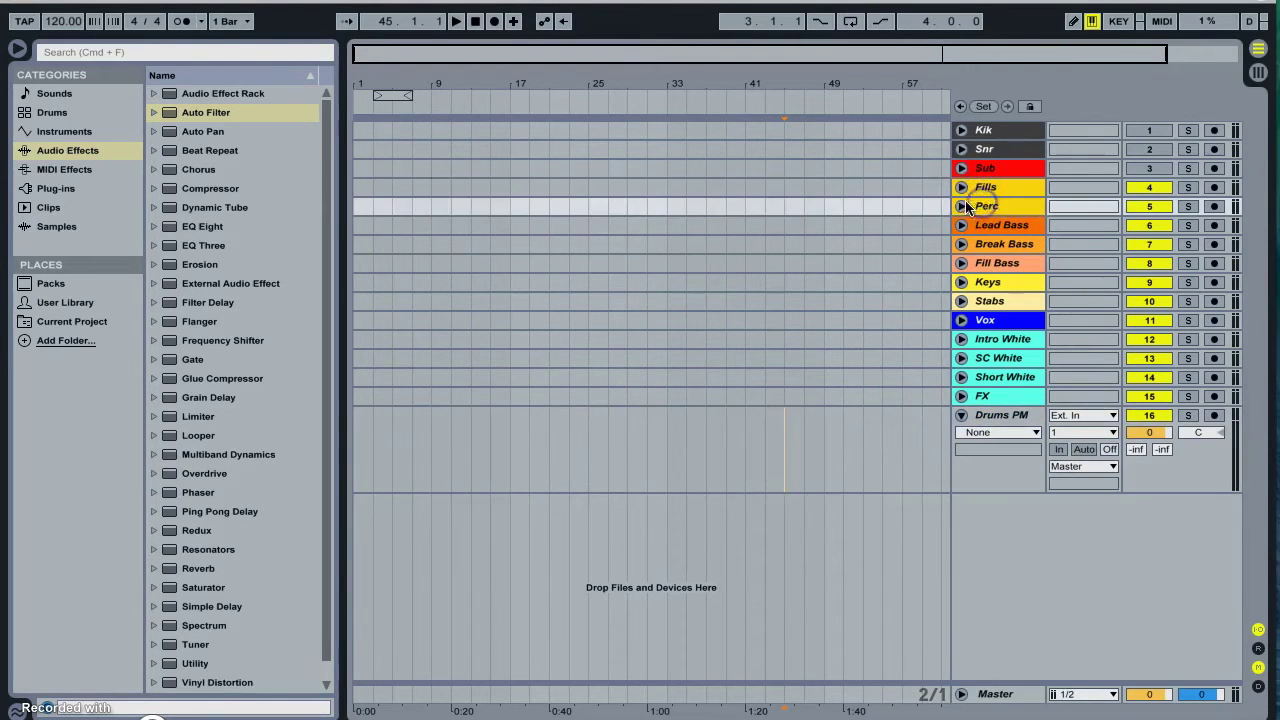
pyautogui.click(961, 187)
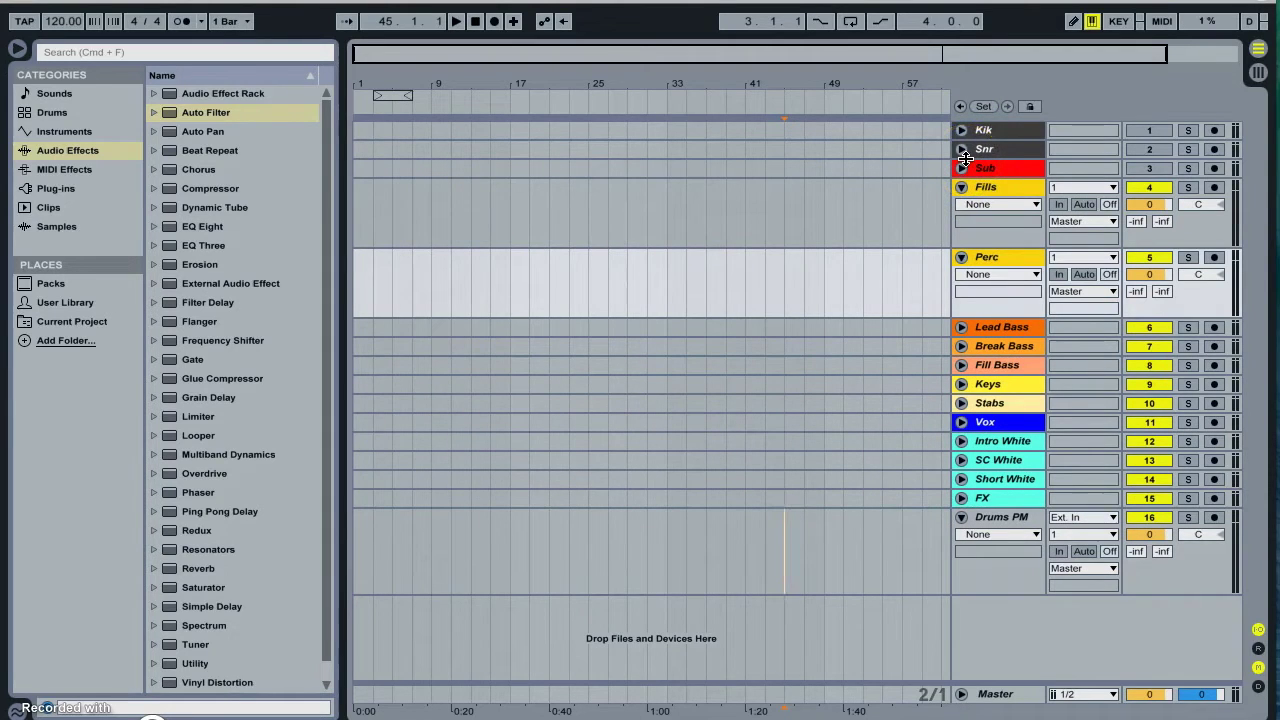
pyautogui.click(1078, 222)
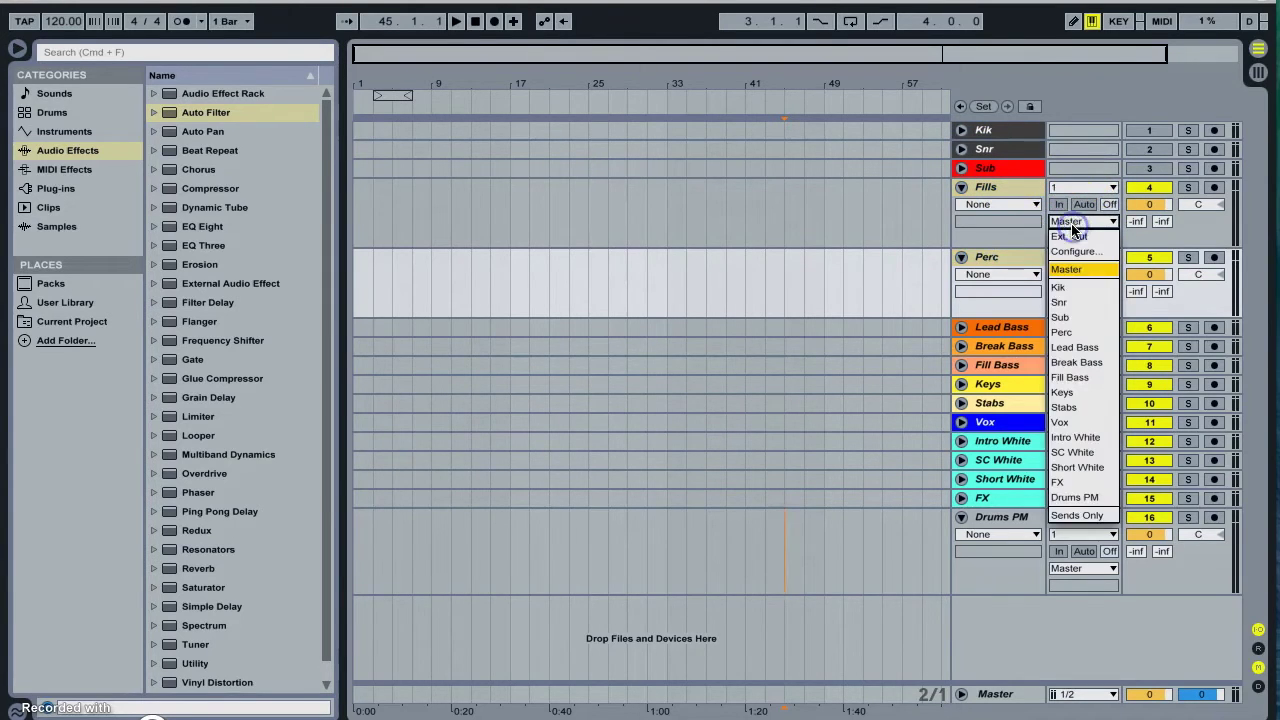
pyautogui.click(1087, 498)
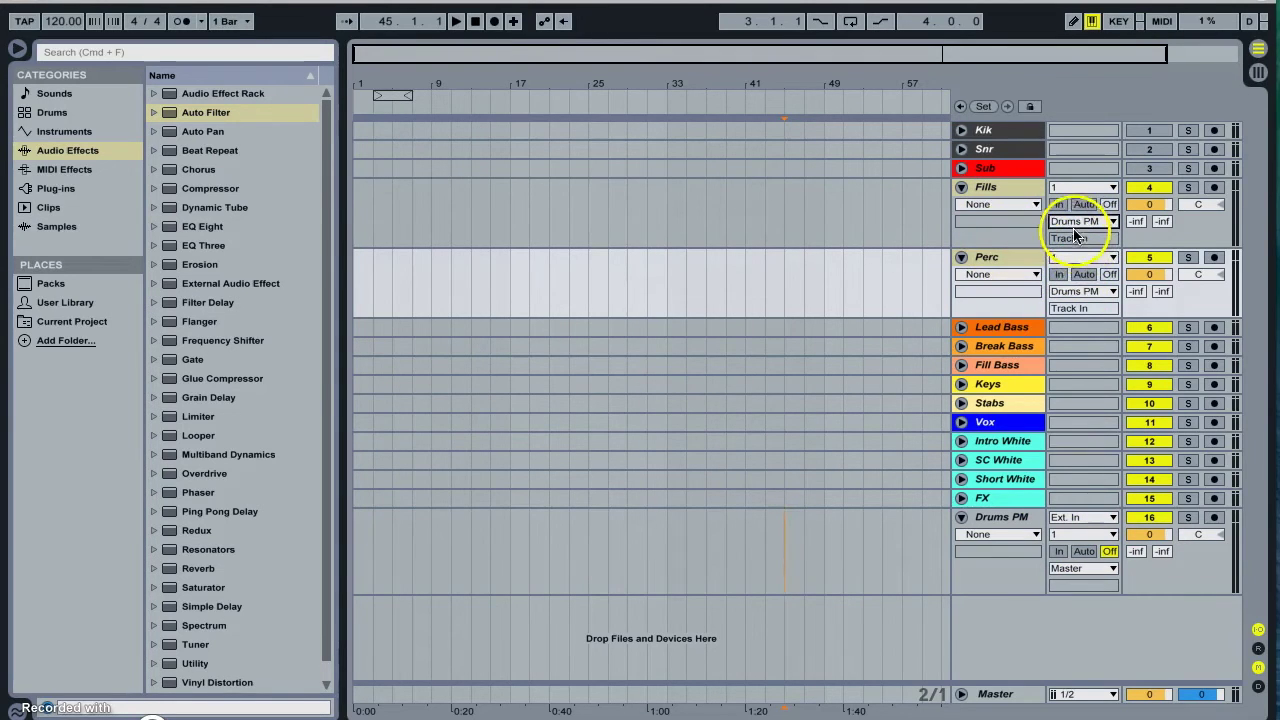
# Colour the Drums PM track dark grey and set its monitoring to In
pyautogui.rightClick(1000, 516)
pyautogui.click(1201, 336)
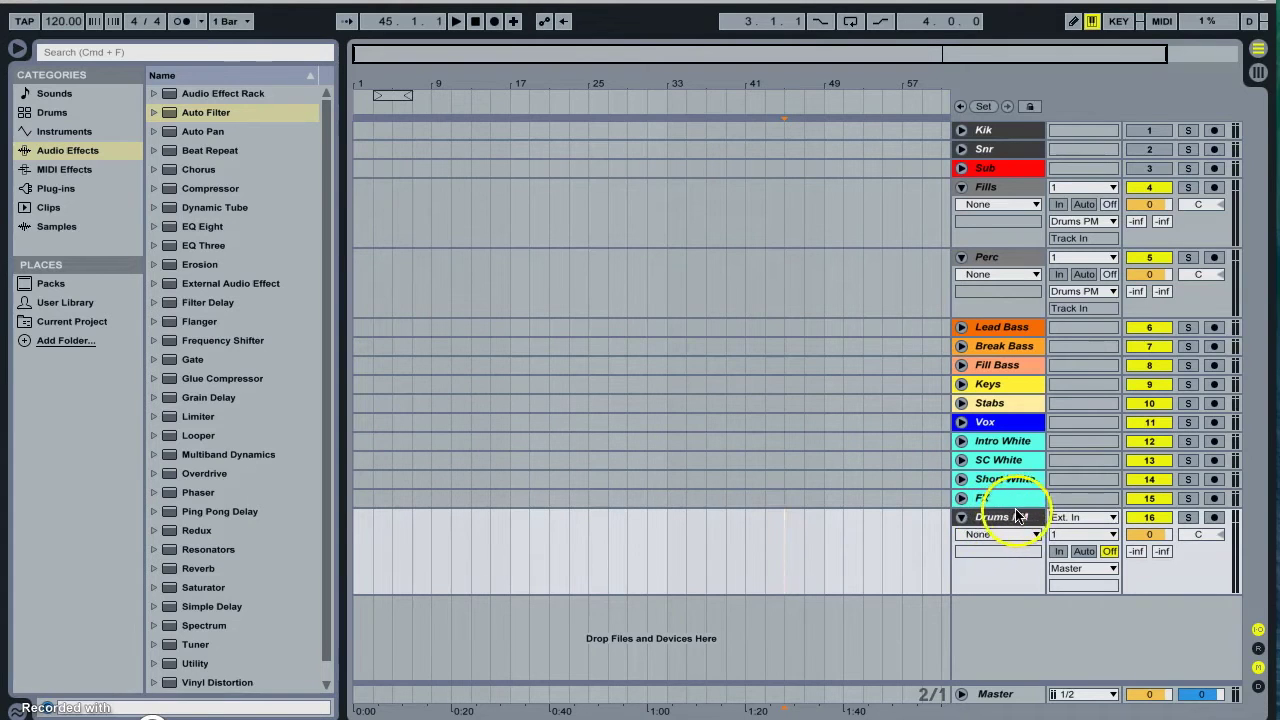
pyautogui.click(1005, 188)
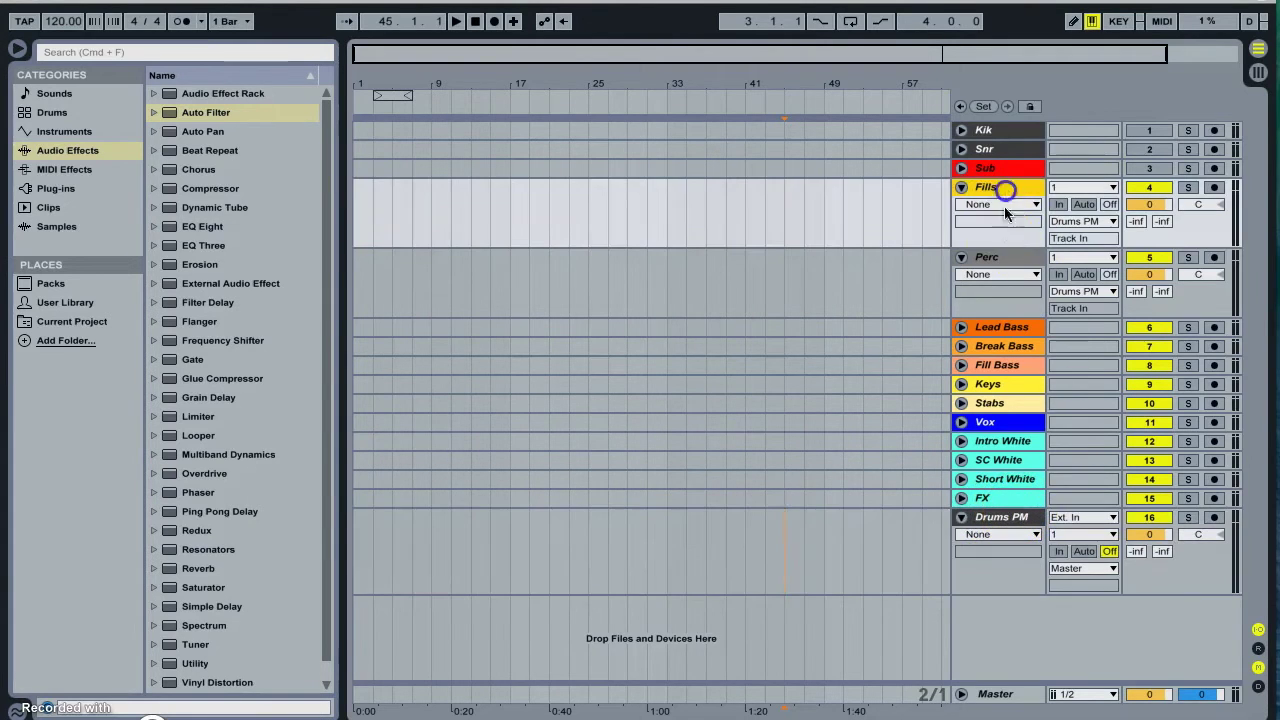
pyautogui.click(1000, 521)
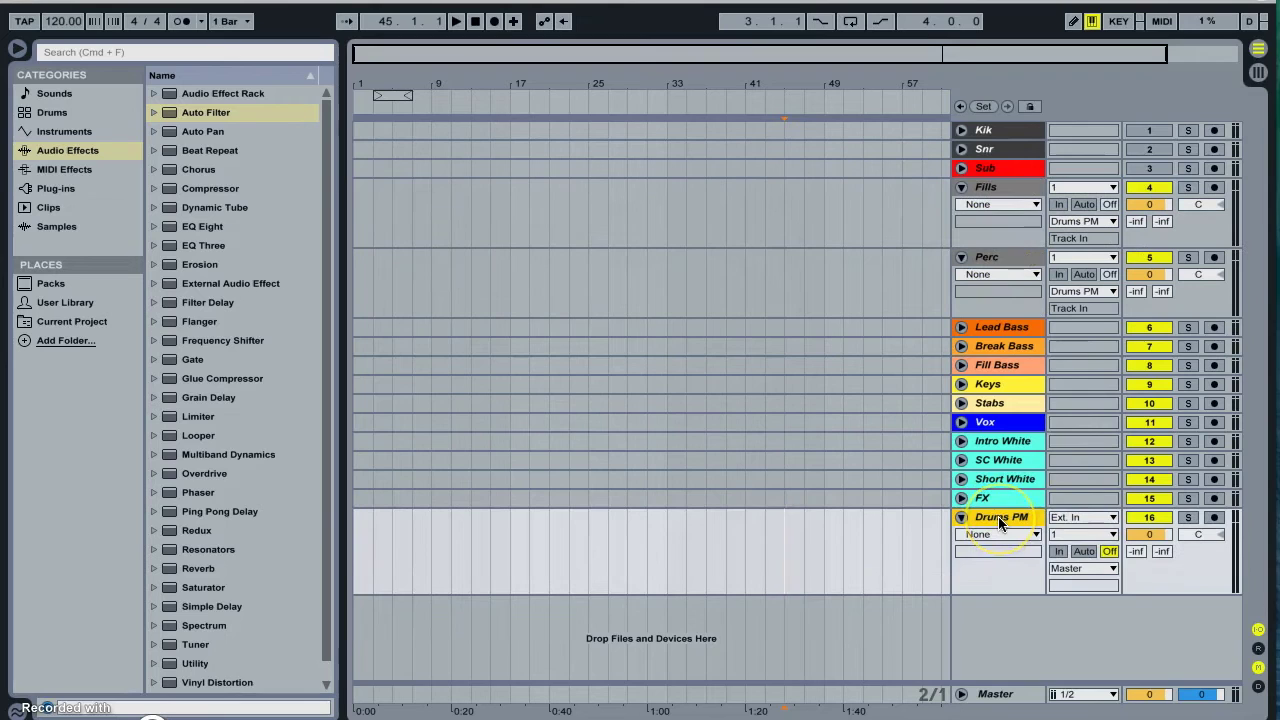
pyautogui.click(1059, 552)
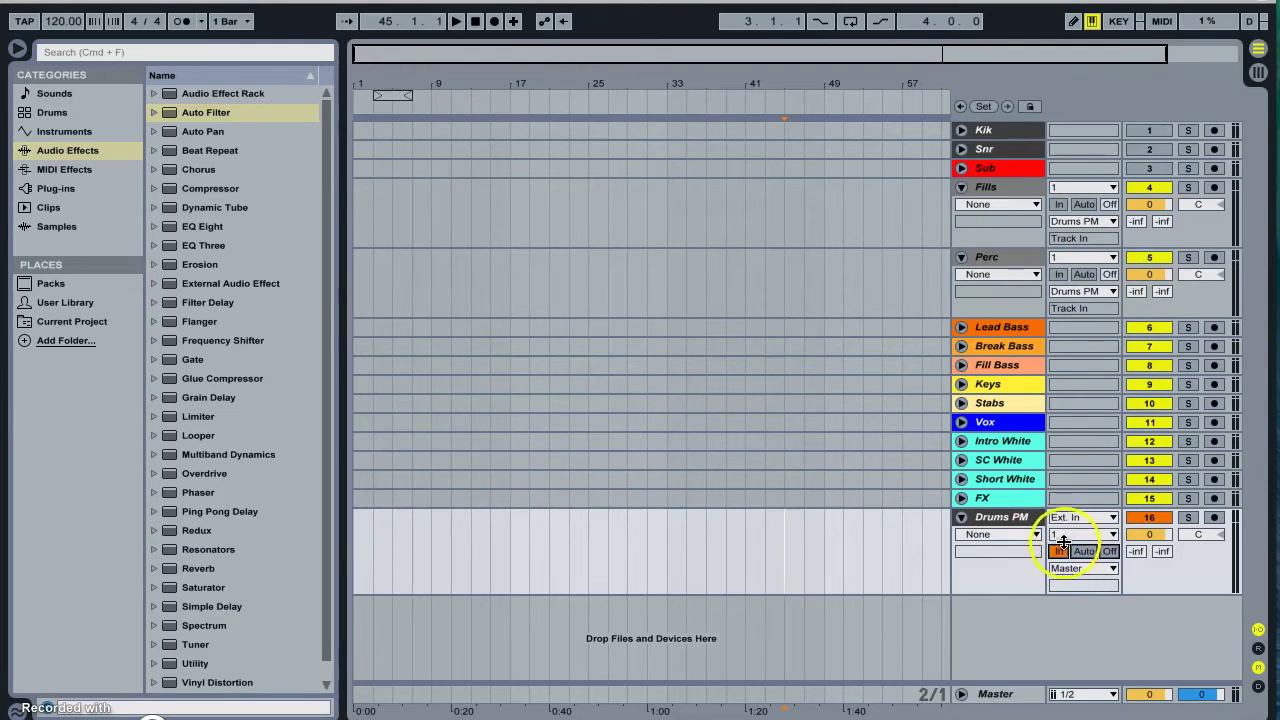
pyautogui.click(1013, 519)
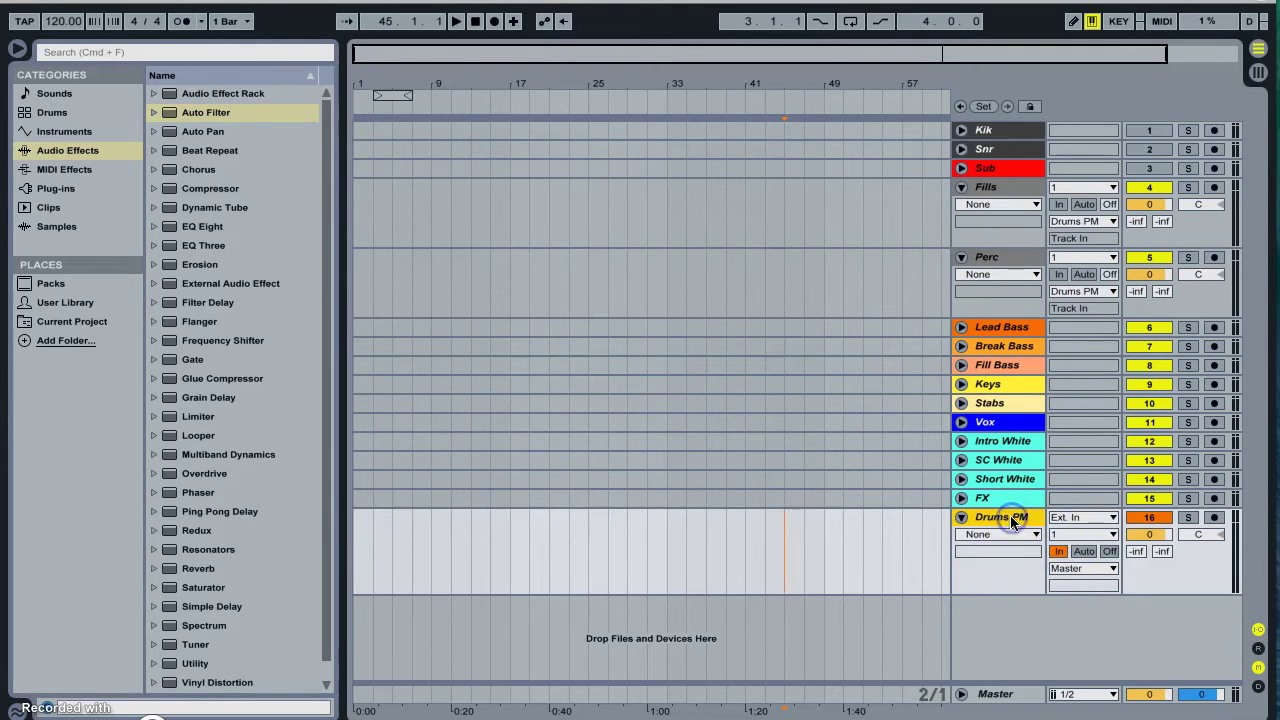
# Collapse the Fills and Perc tracks in the arrangement
pyautogui.click(986, 189)
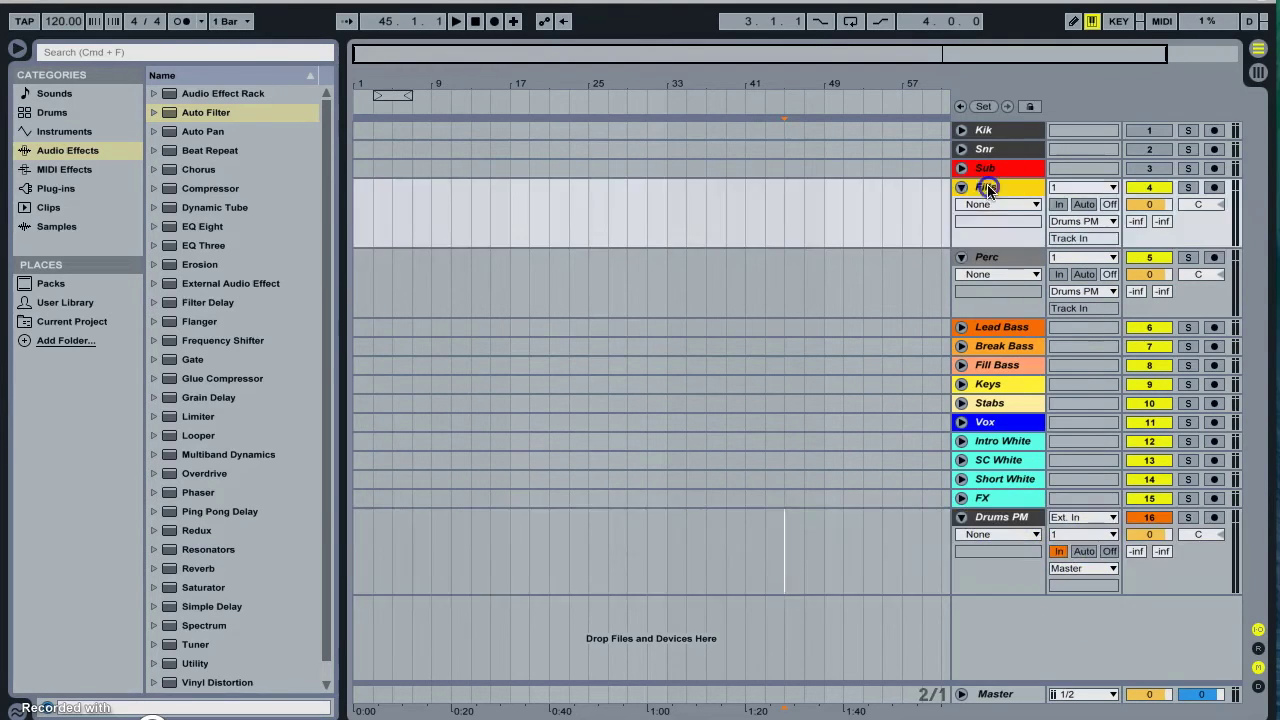
pyautogui.click(986, 254)
pyautogui.click(962, 257)
# Add an audio track named Bass PM below Drums PM and colour it orange
pyautogui.click(1000, 413)
pyautogui.doubleClick(986, 502)
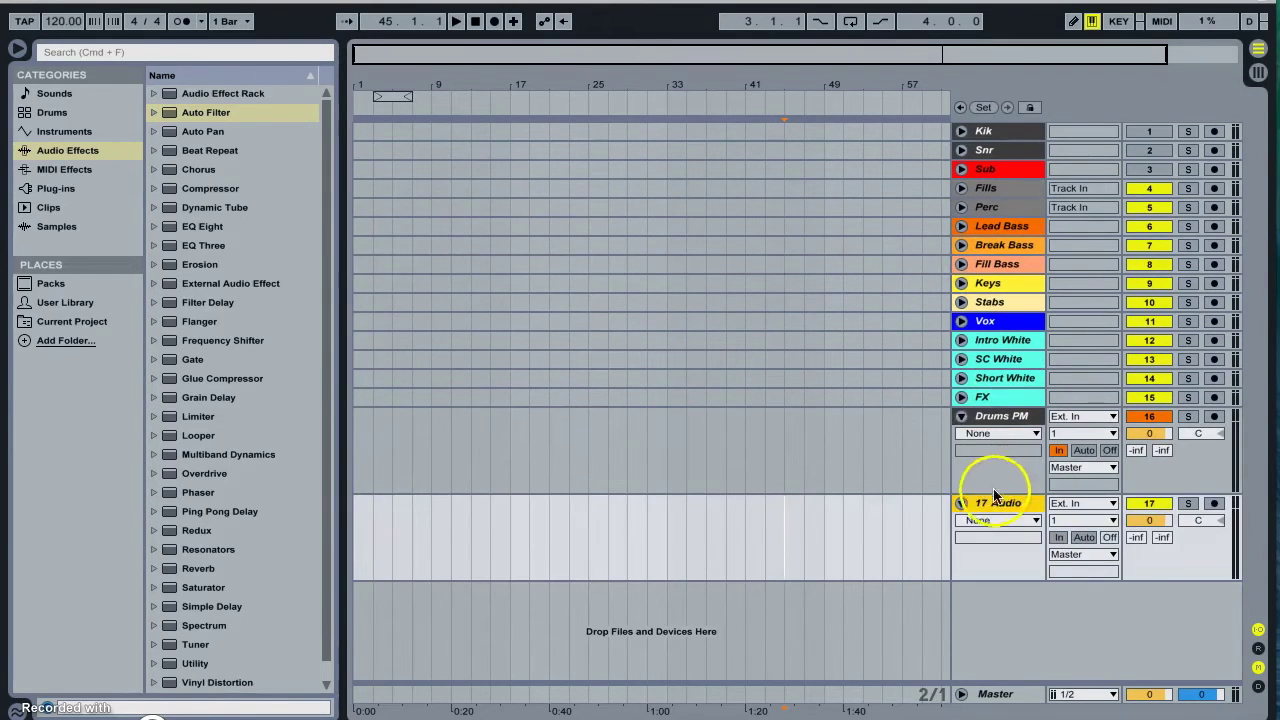
pyautogui.write('Bass PM')
pyautogui.rightClick(987, 505)
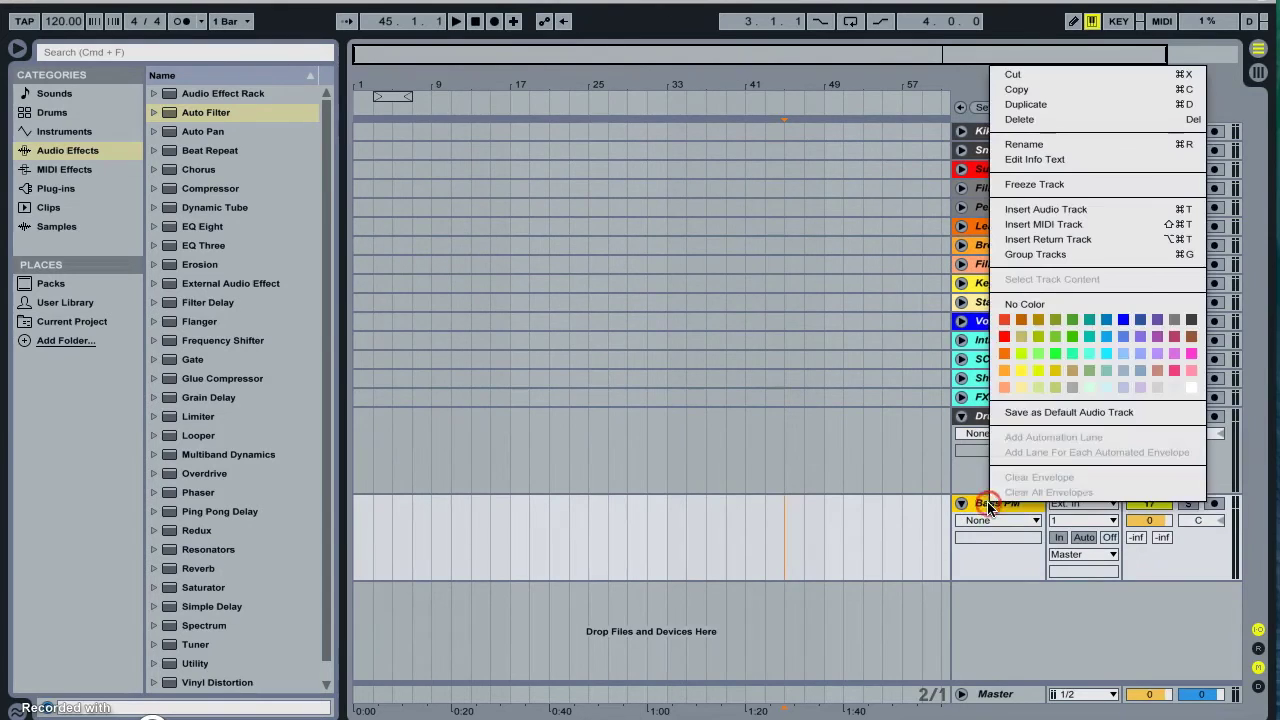
pyautogui.click(1000, 352)
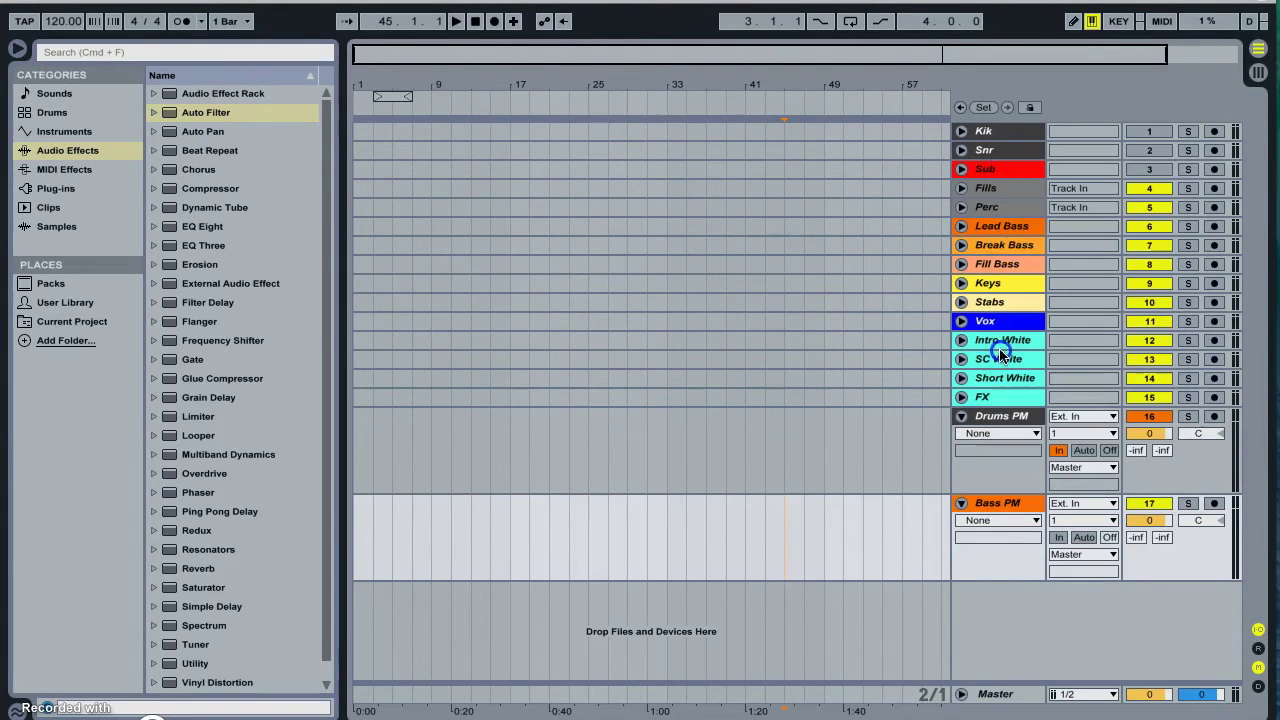
# Route the audio output of the Lead Bass, Break Bass and Fill Bass tracks to Bass PM
pyautogui.click(990, 227)
pyautogui.keyDown('shift'); pyautogui.click(990, 262); pyautogui.keyUp('shift')
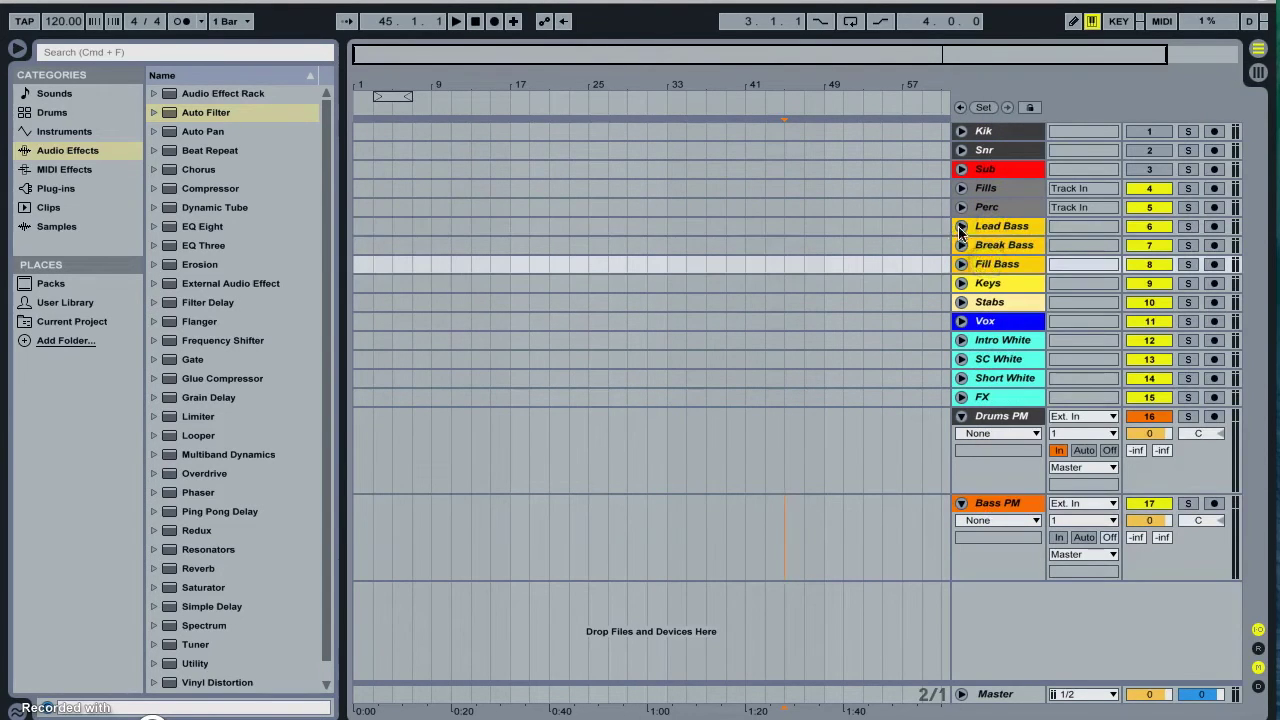
pyautogui.click(961, 245)
pyautogui.moveTo(1031, 252); pyautogui.dragTo(1030, 280)
pyautogui.click(1100, 267)
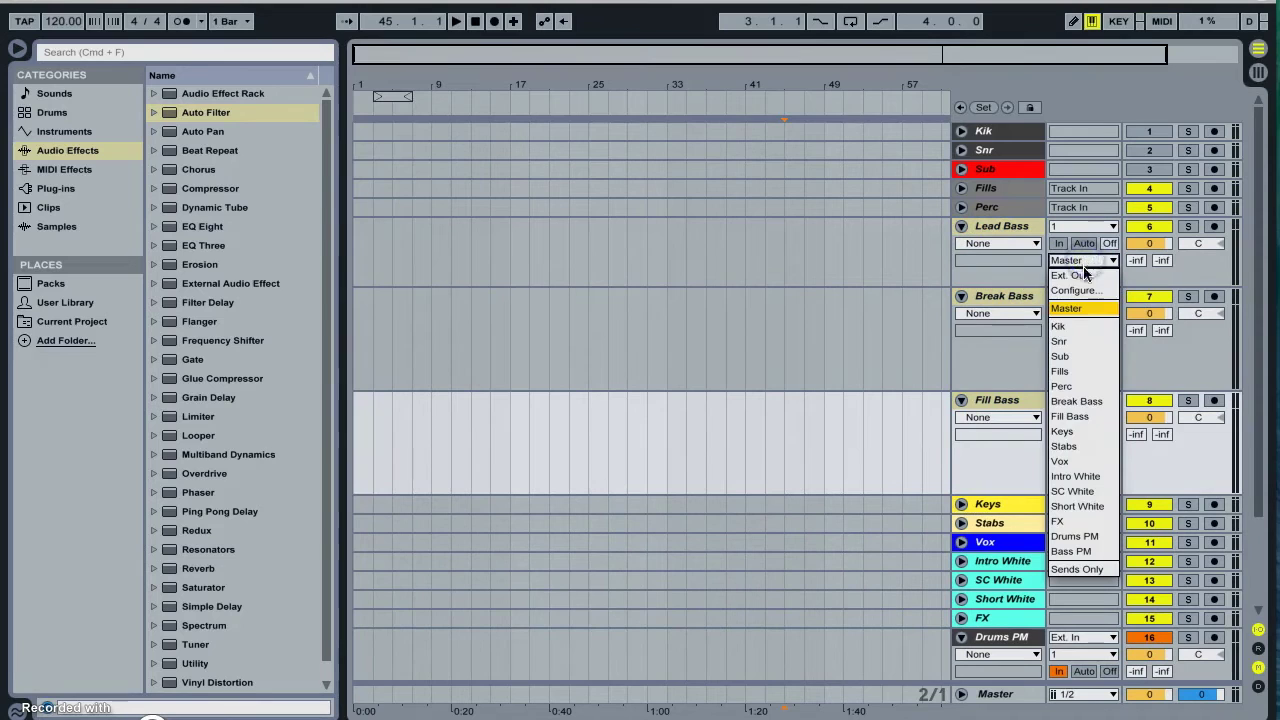
pyautogui.click(1080, 558)
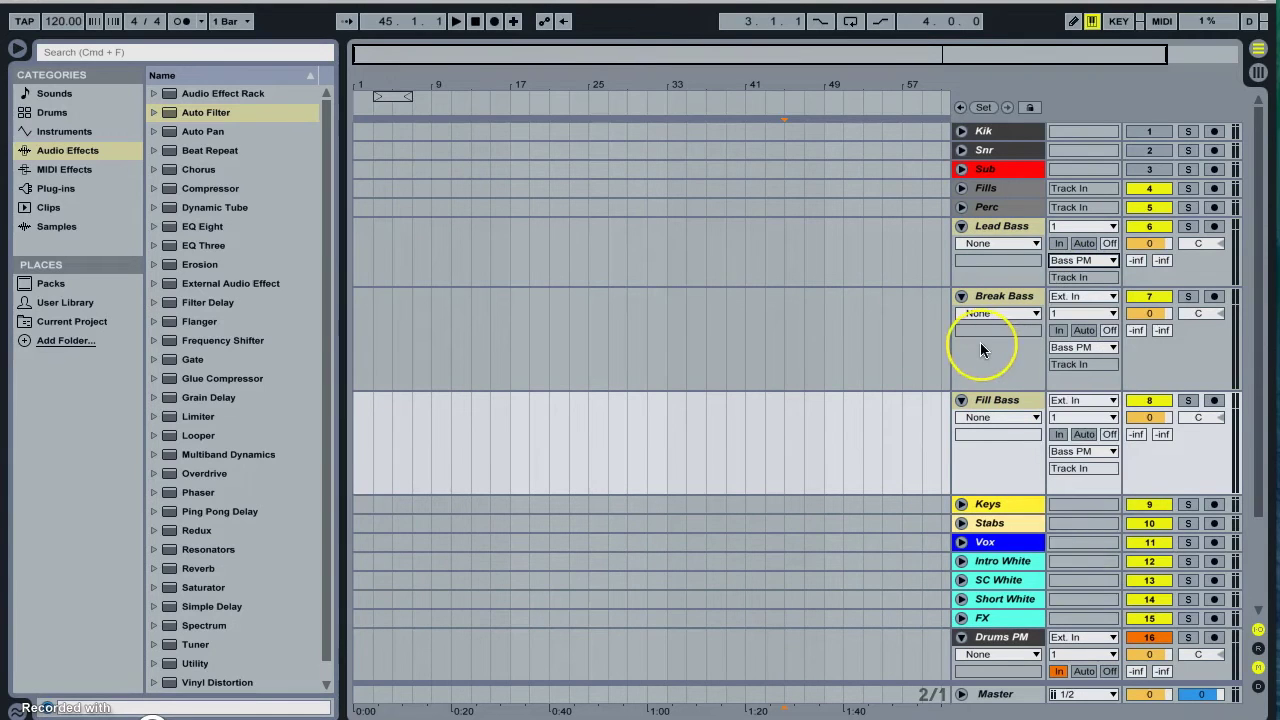
# Collapse the Lead Bass, Break Bass and Fill Bass tracks
pyautogui.press('XF86AudioMute')
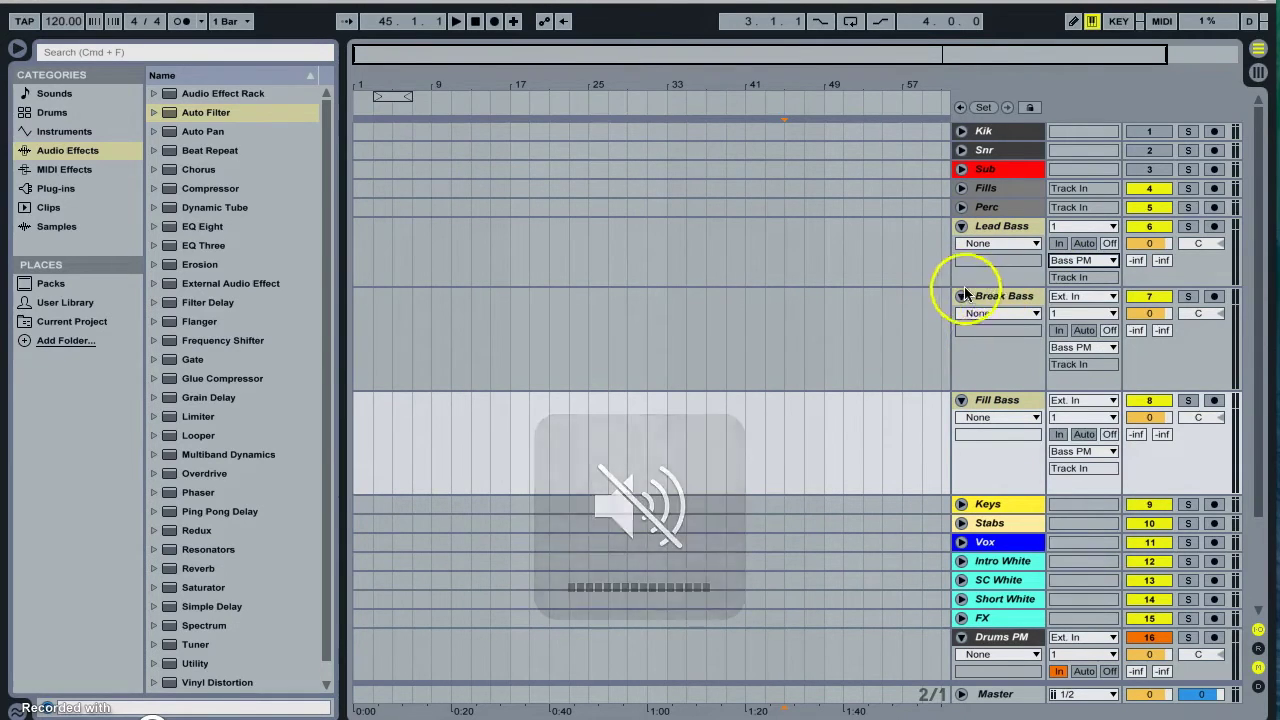
pyautogui.click(980, 297)
pyautogui.click(975, 403)
pyautogui.moveTo(977, 391); pyautogui.dragTo(978, 350)
pyautogui.click(966, 228)
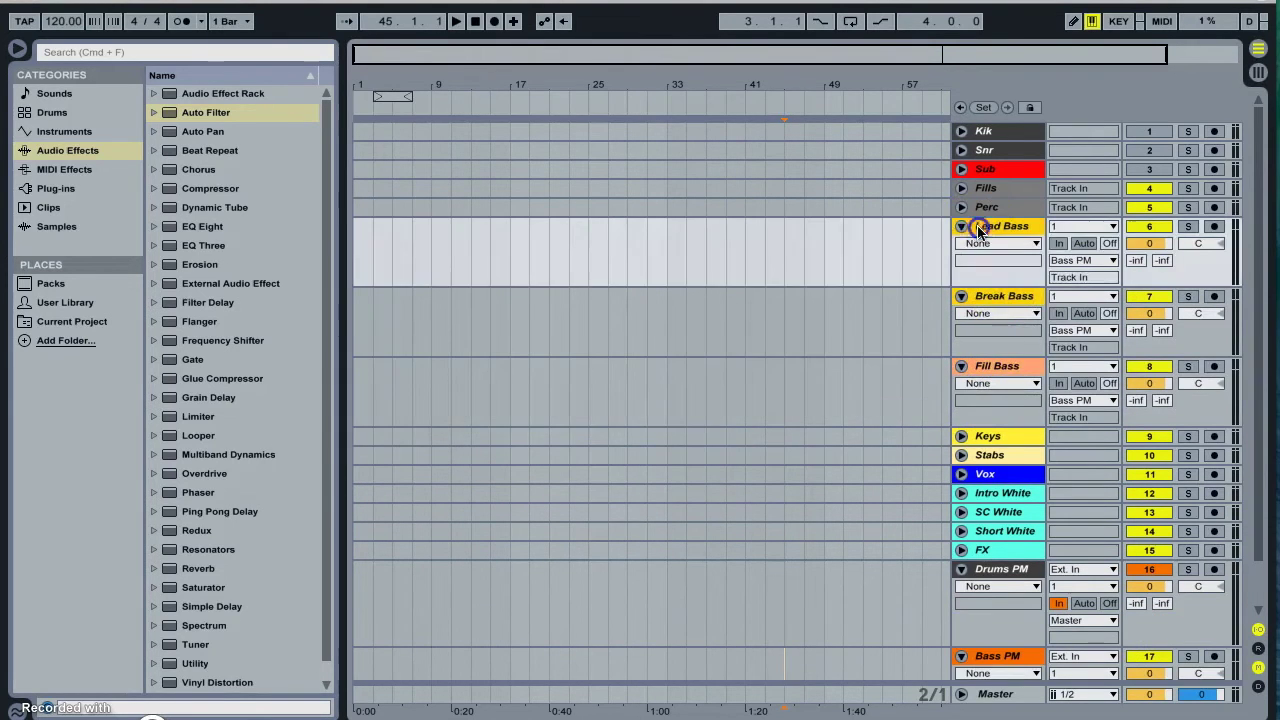
pyautogui.click(961, 226)
pyautogui.click(961, 264)
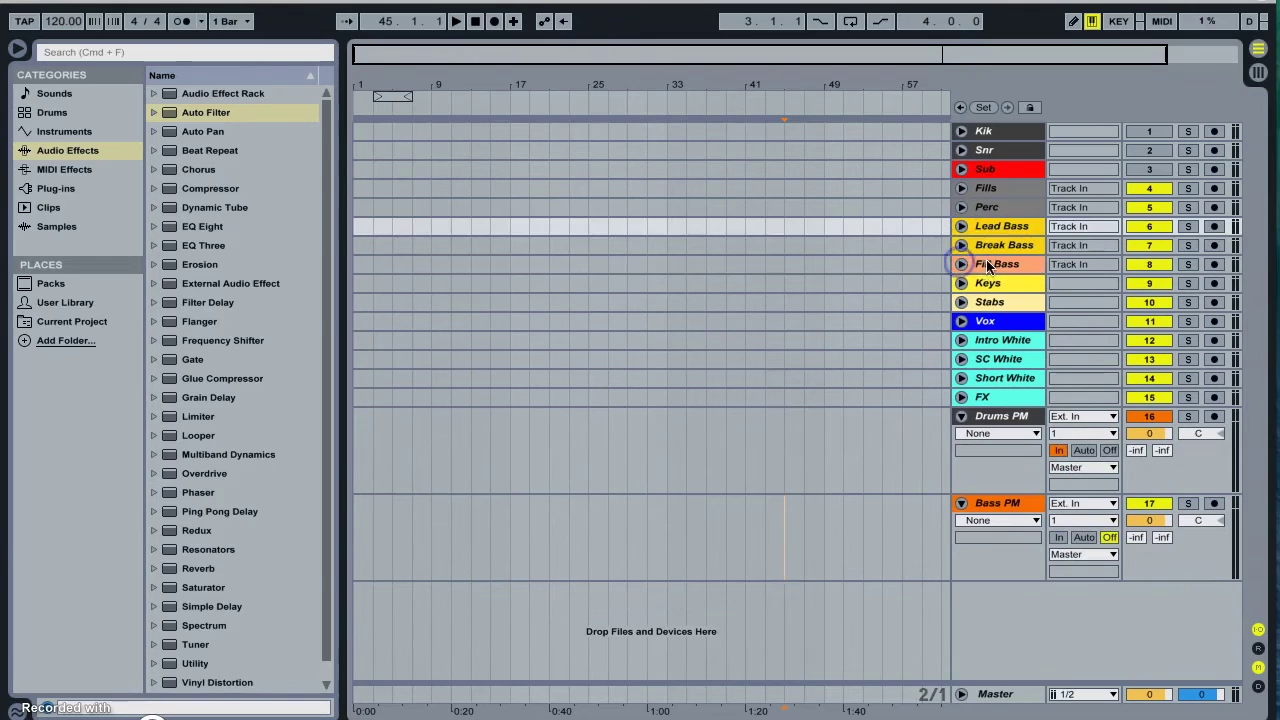
pyautogui.click(970, 264)
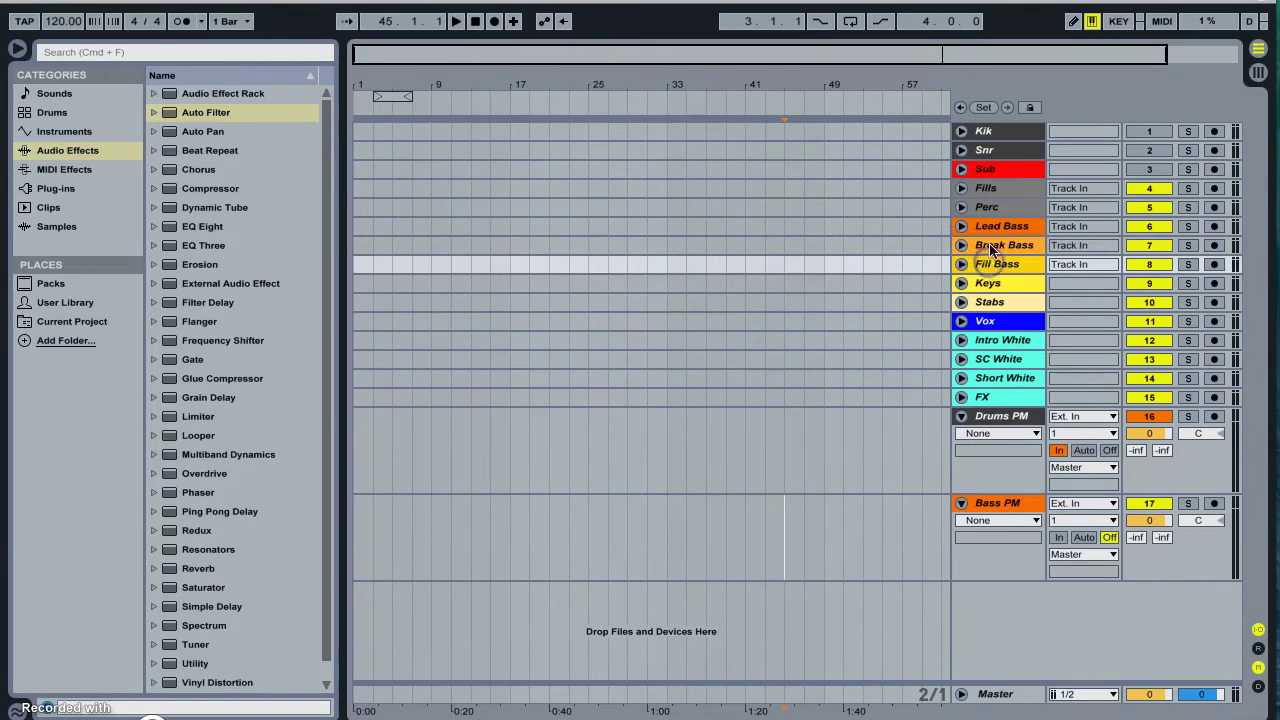
# Set the Bass PM track's monitoring to In and collapse both the Drums PM and Bass PM tracks
pyautogui.click(1058, 537)
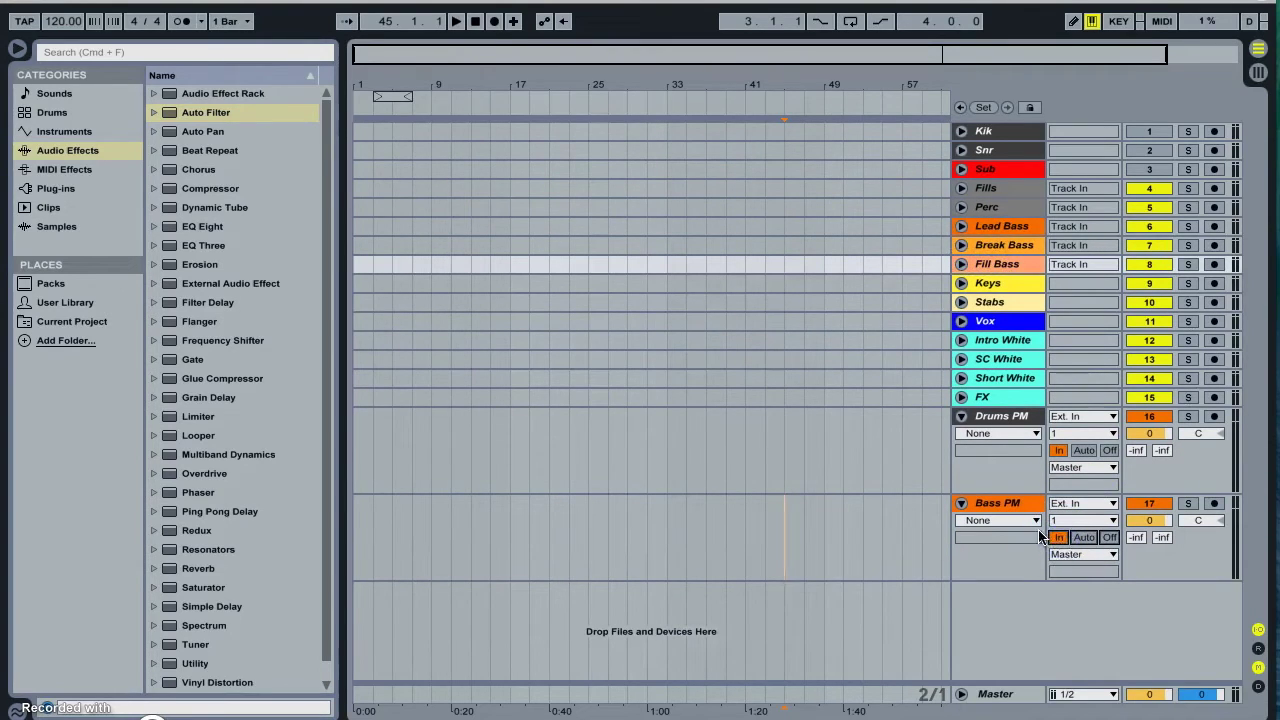
pyautogui.click(971, 416)
pyautogui.click(966, 503)
pyautogui.keyDown('alt'); pyautogui.click(961, 503); pyautogui.keyUp('alt')
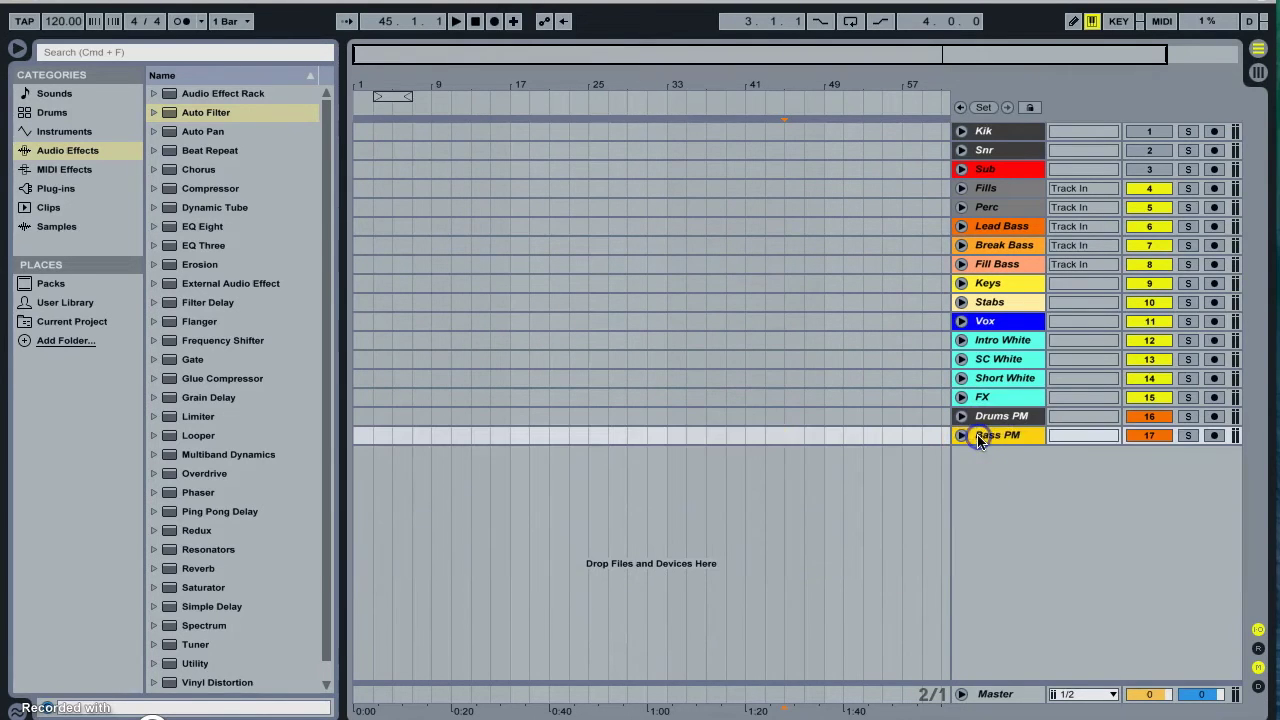
# Add an audio track named Keys PM below Bass PM and colour it yellow
pyautogui.press('super+t')
pyautogui.doubleClick(982, 455)
pyautogui.write('Keys PM')
pyautogui.press('Return')
pyautogui.rightClick(985, 459)
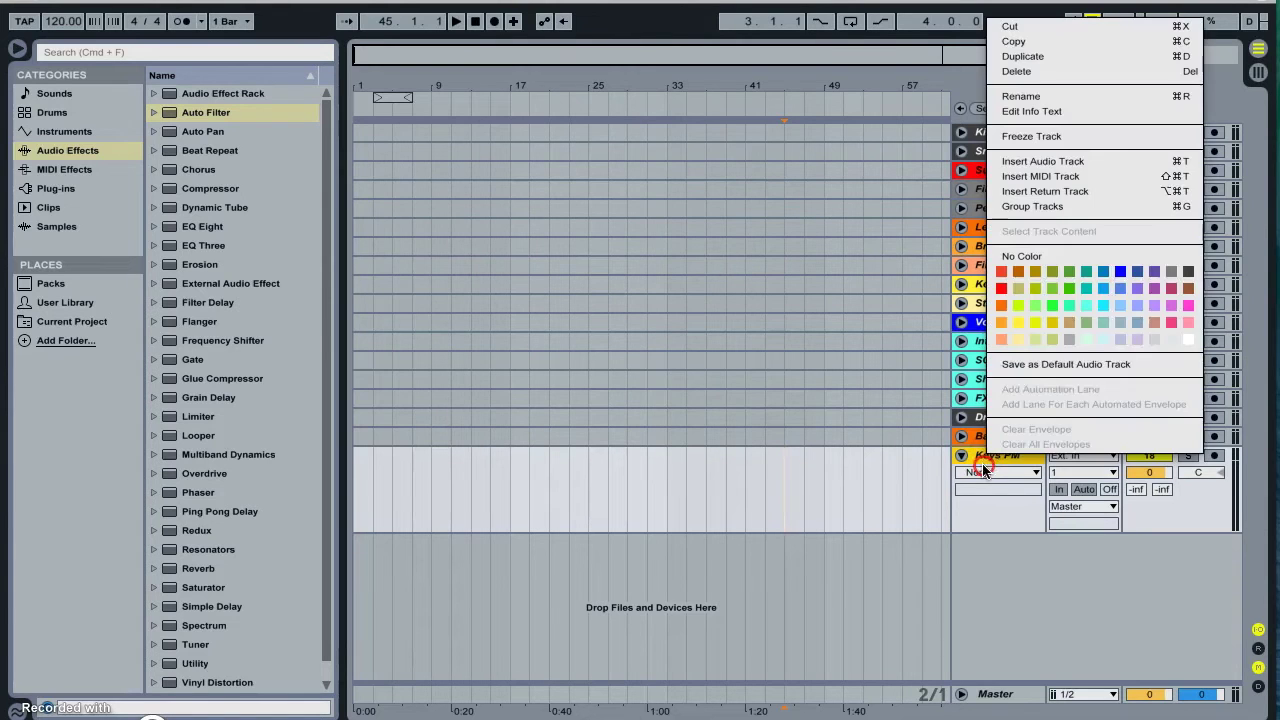
pyautogui.click(1017, 324)
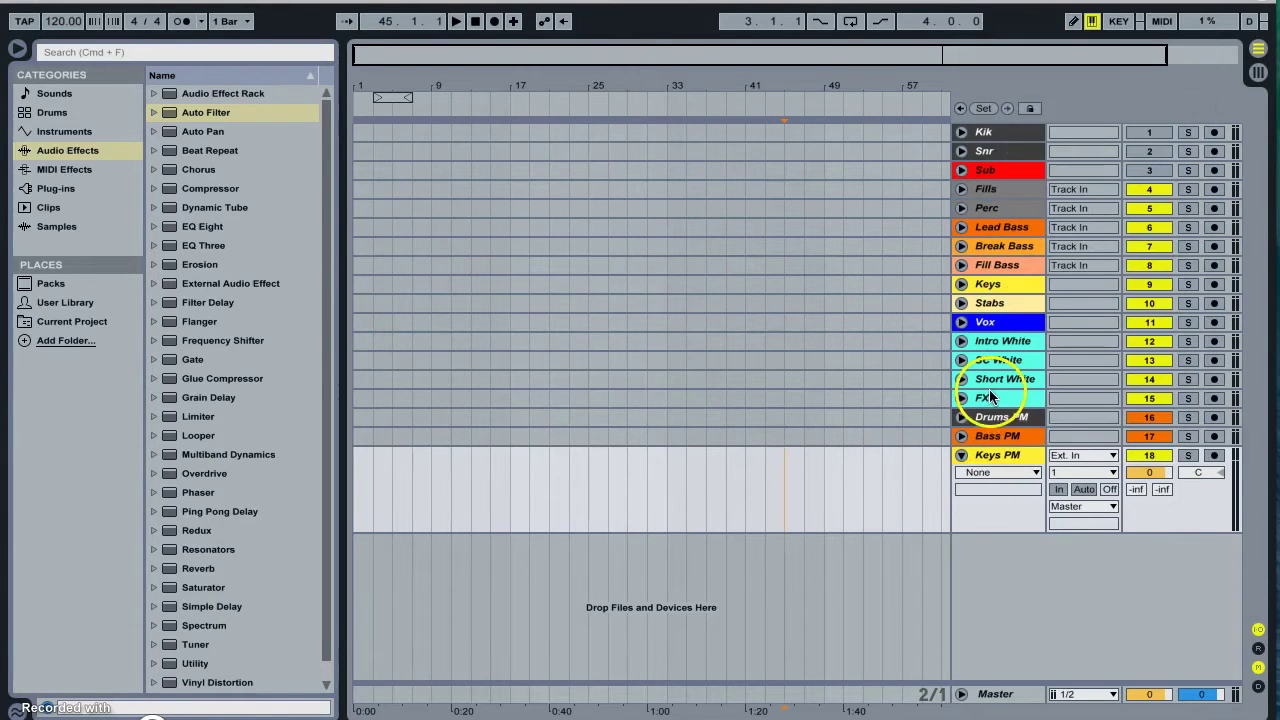
# Route the audio output of the Keys, Stabs and Vox tracks to Keys PM
pyautogui.click(985, 285)
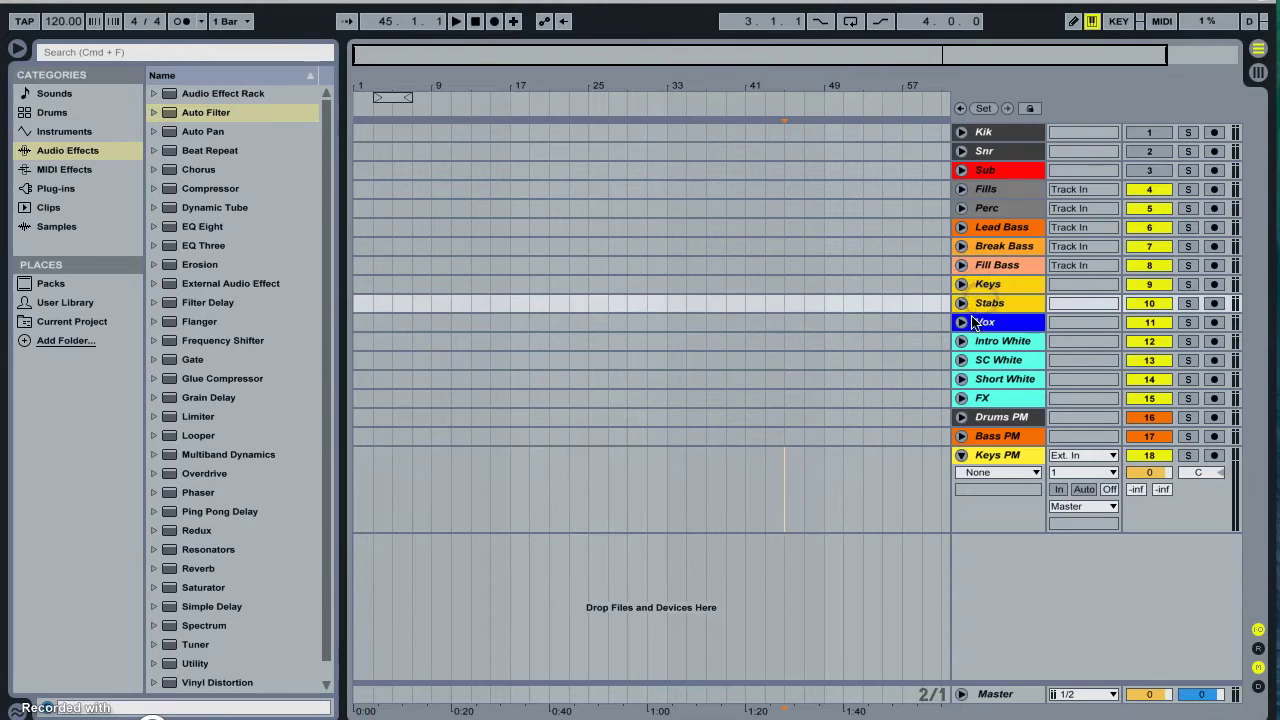
pyautogui.click(982, 320)
pyautogui.click(980, 284)
pyautogui.click(961, 284)
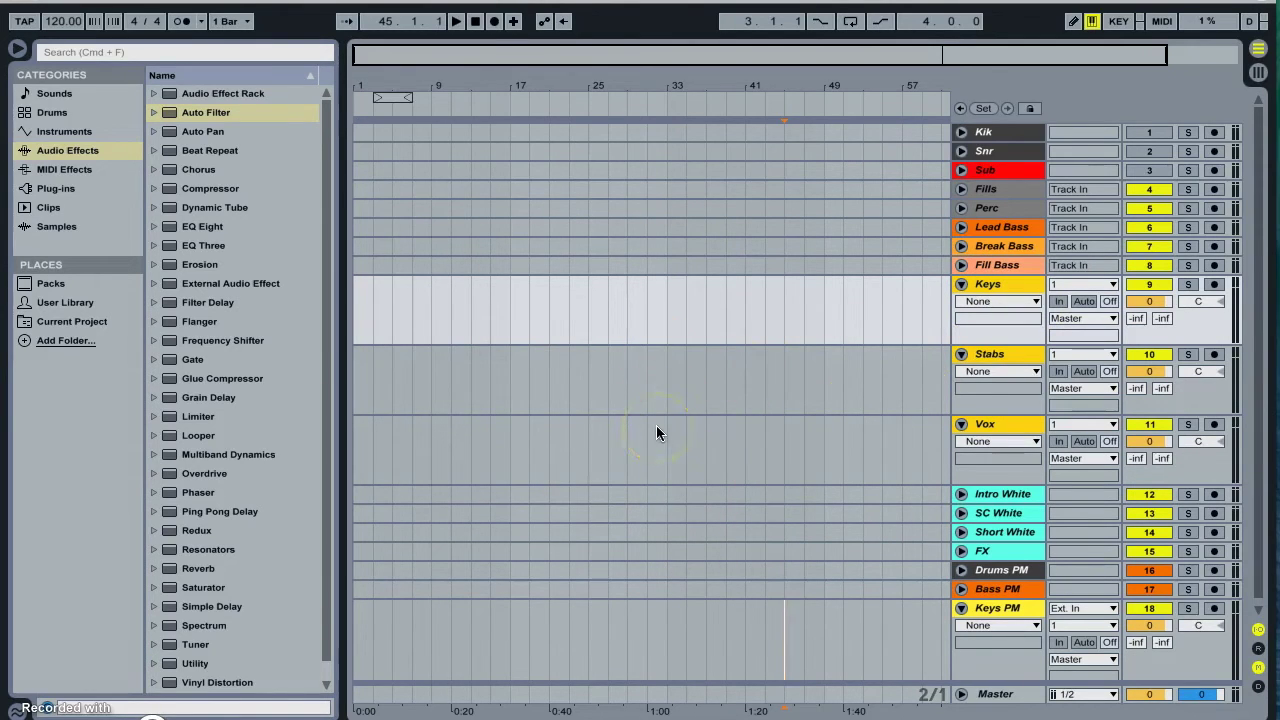
pyautogui.scroll(-1, 672, 457)
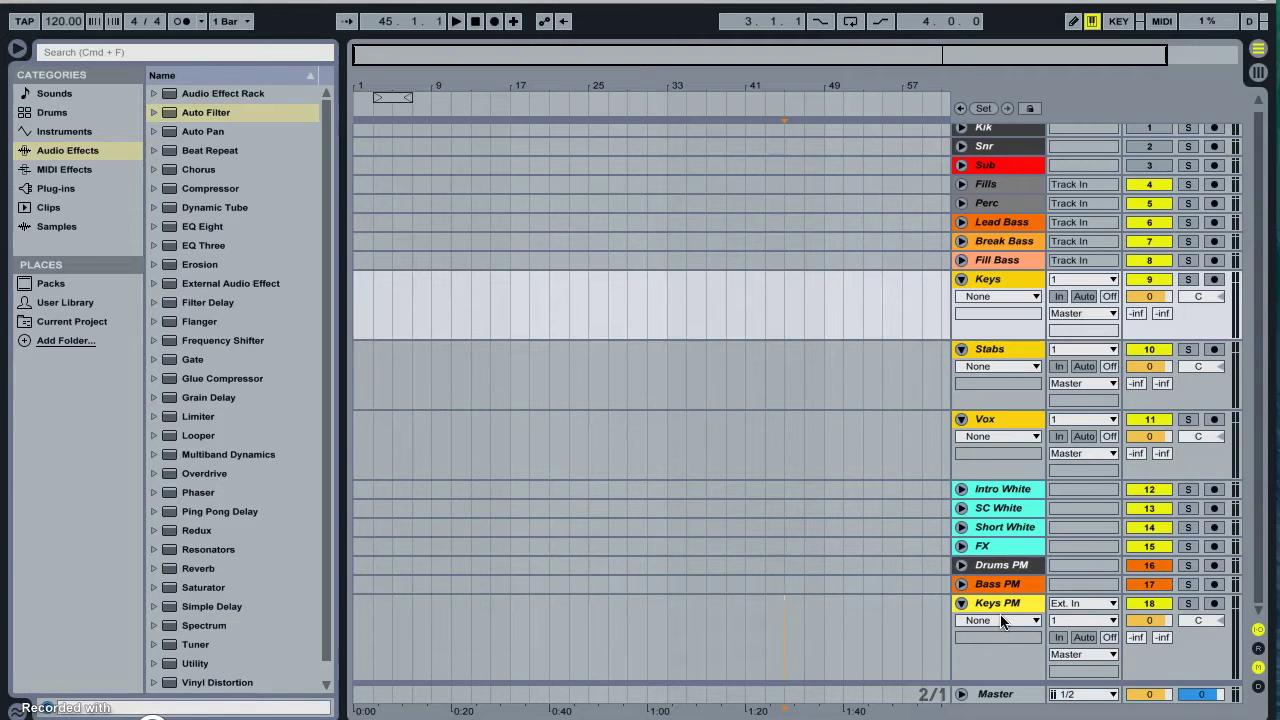
pyautogui.click(998, 604)
pyautogui.moveTo(998, 610); pyautogui.dragTo(1005, 308)
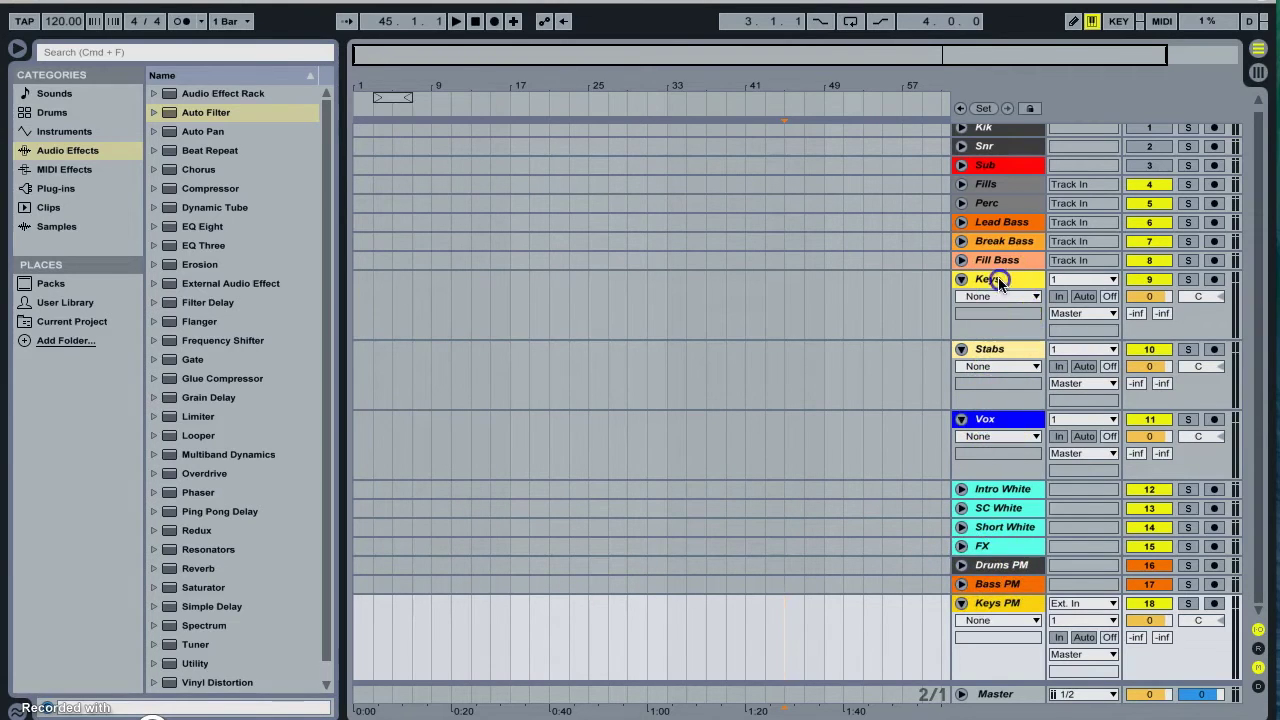
pyautogui.click(1000, 279)
pyautogui.click(992, 420)
pyautogui.click(1093, 453)
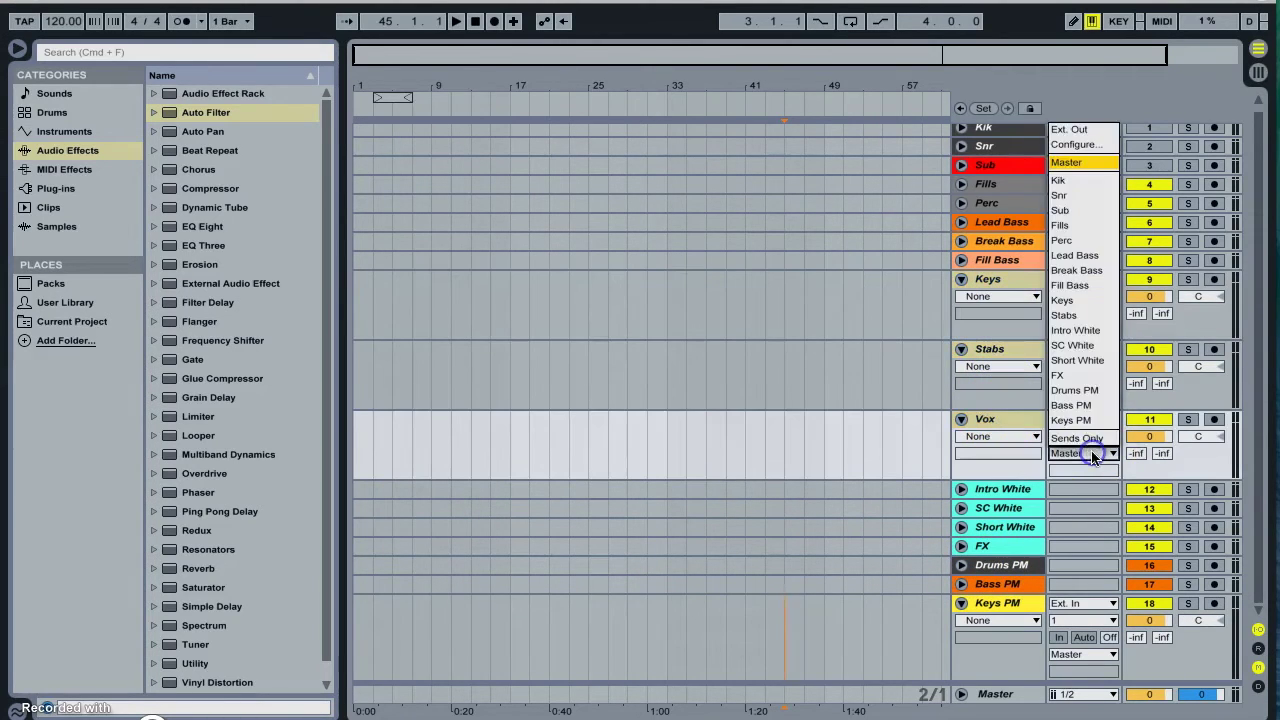
pyautogui.click(1085, 430)
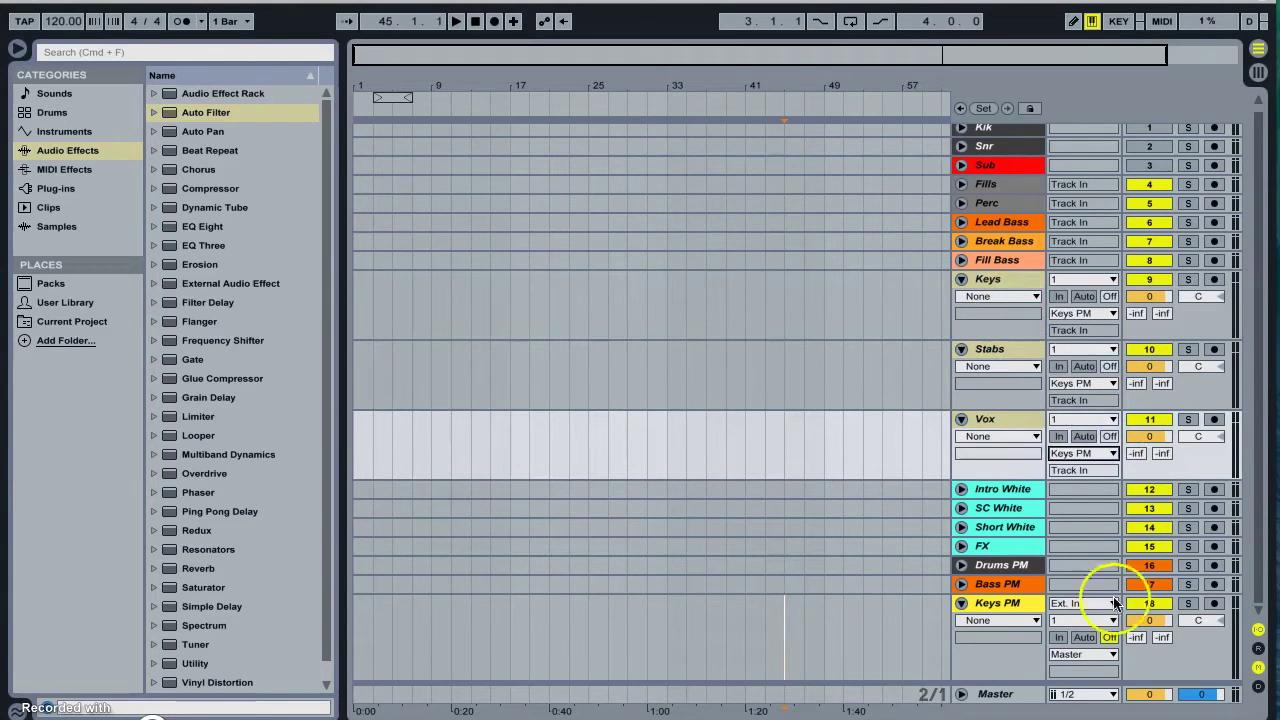
# Set the Keys PM track's monitoring to In and collapse the track
pyautogui.click(1058, 637)
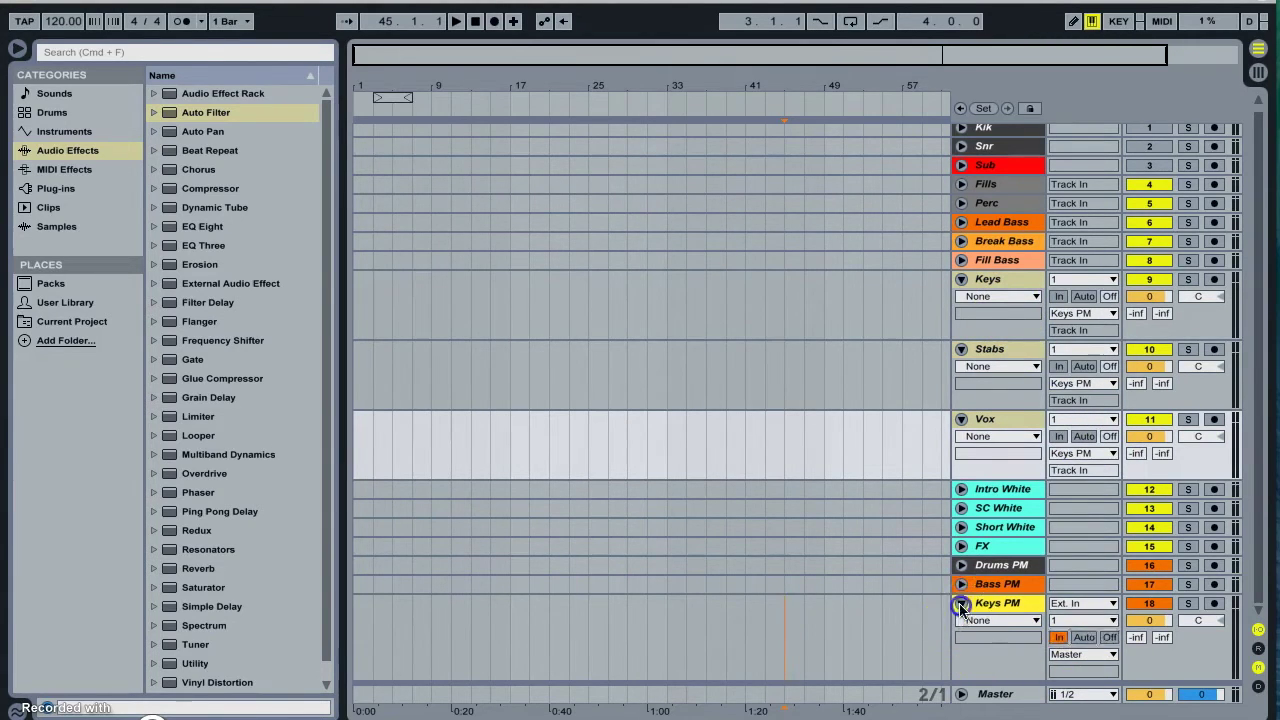
pyautogui.click(961, 604)
pyautogui.click(990, 572)
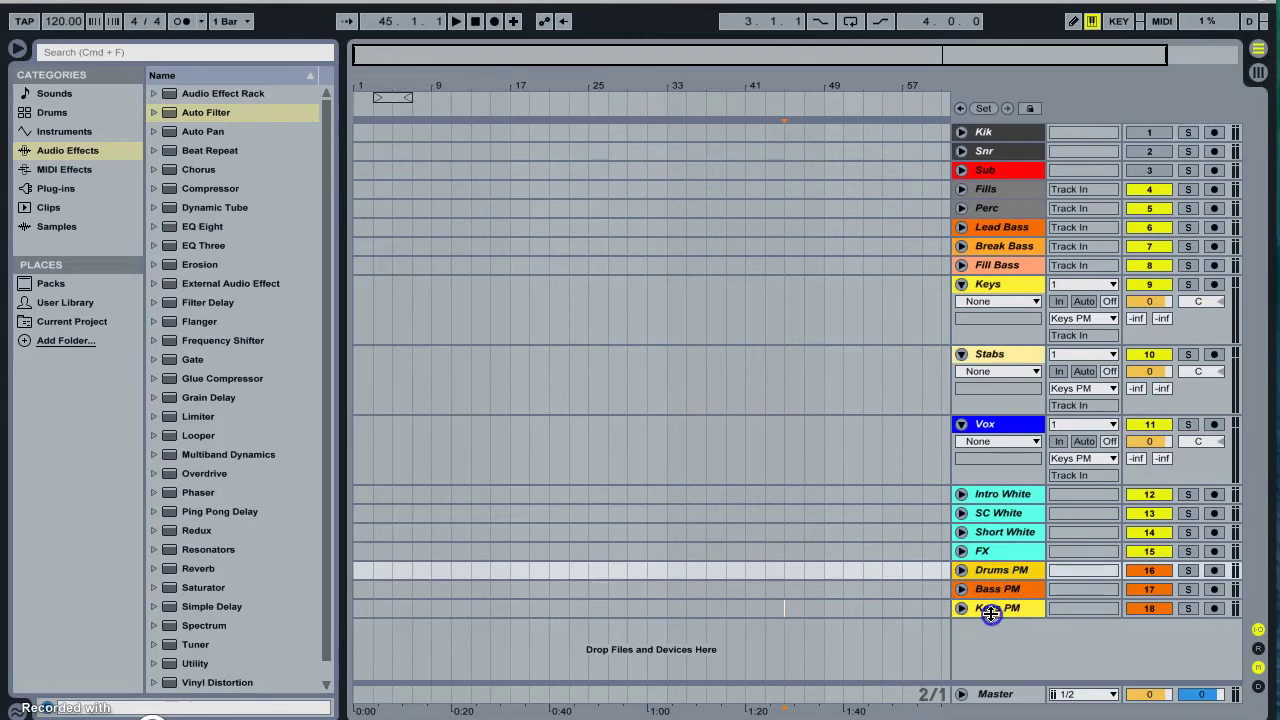
# Add an audio track named FX PM below Keys PM and colour it turquoise like the FX track
pyautogui.click(991, 610)
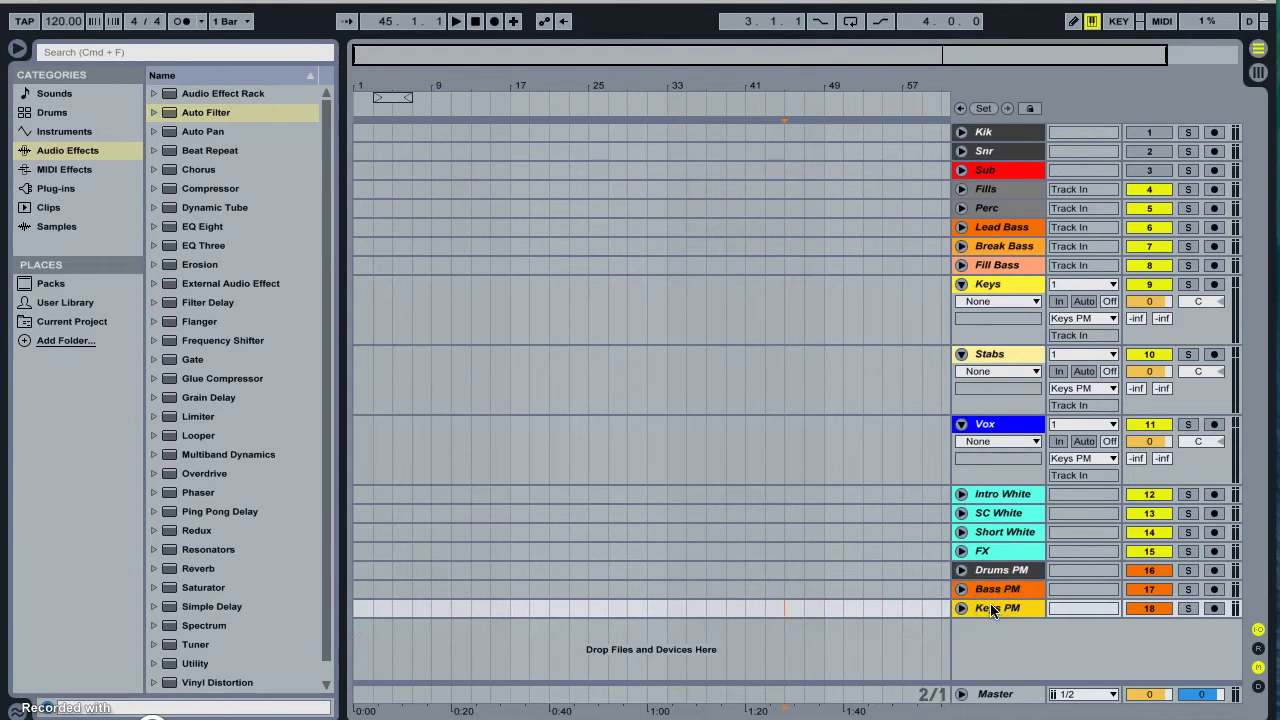
pyautogui.press('super+t')
pyautogui.write('PM')
pyautogui.press('Return')
pyautogui.rightClick(991, 607)
pyautogui.click(1096, 456)
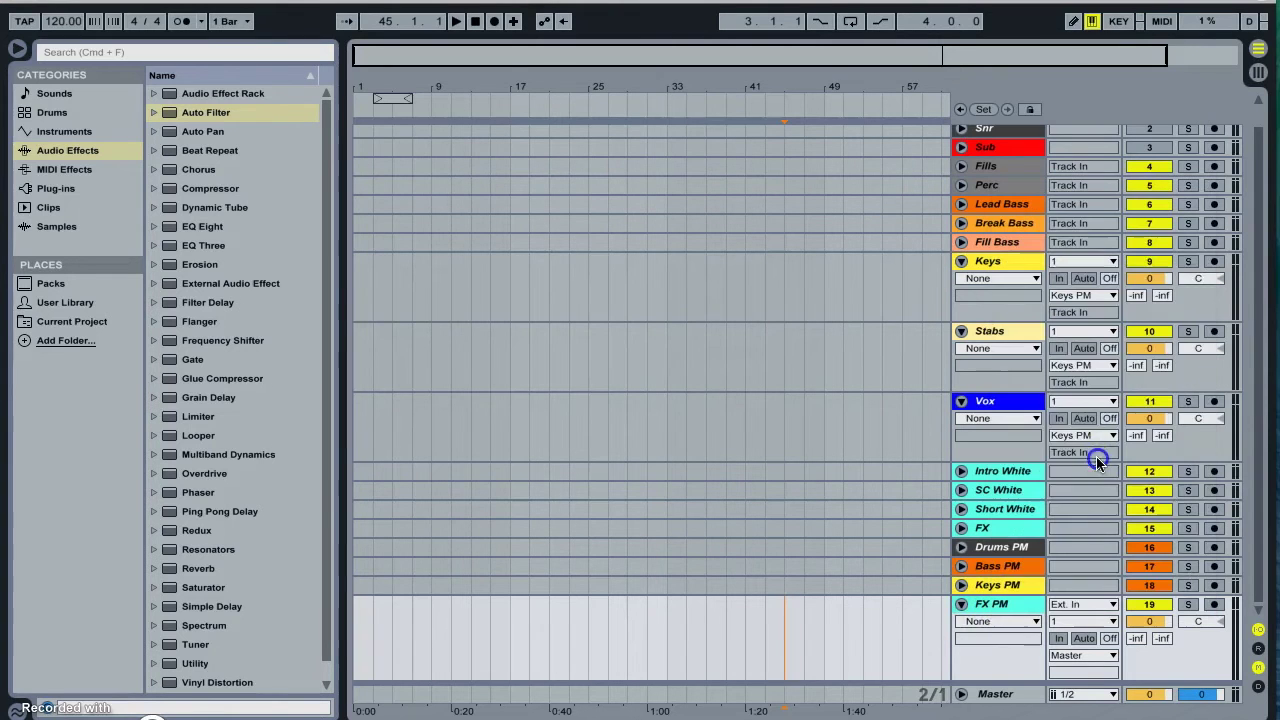
# Route the audio output of the Intro White, SC White, Short White and FX tracks to FX PM
pyautogui.click(998, 471)
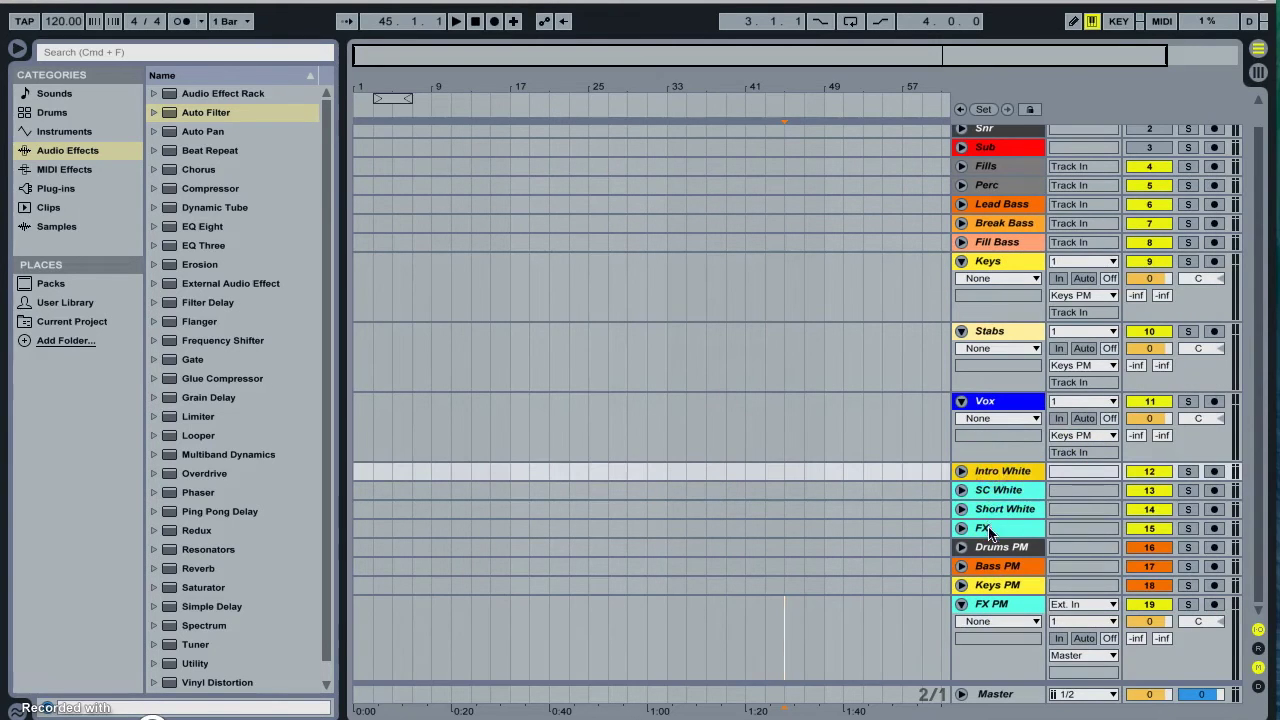
pyautogui.click(960, 471)
pyautogui.click(1070, 494)
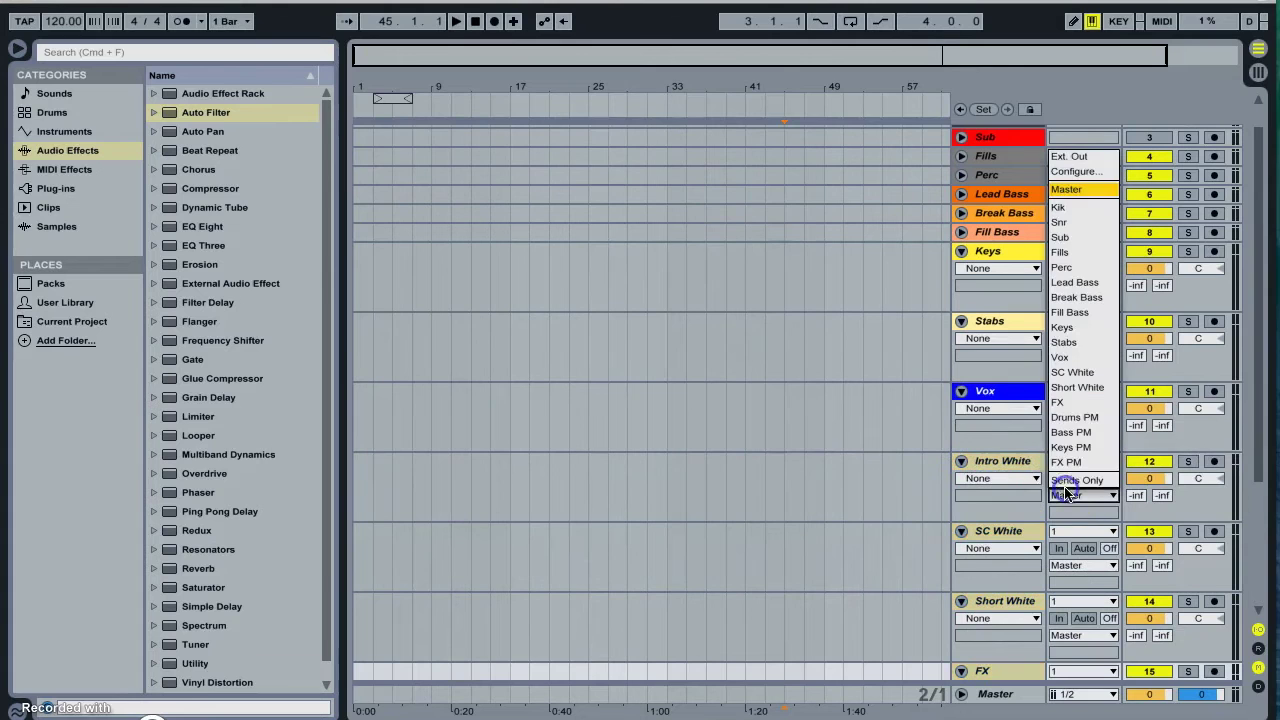
pyautogui.click(1078, 464)
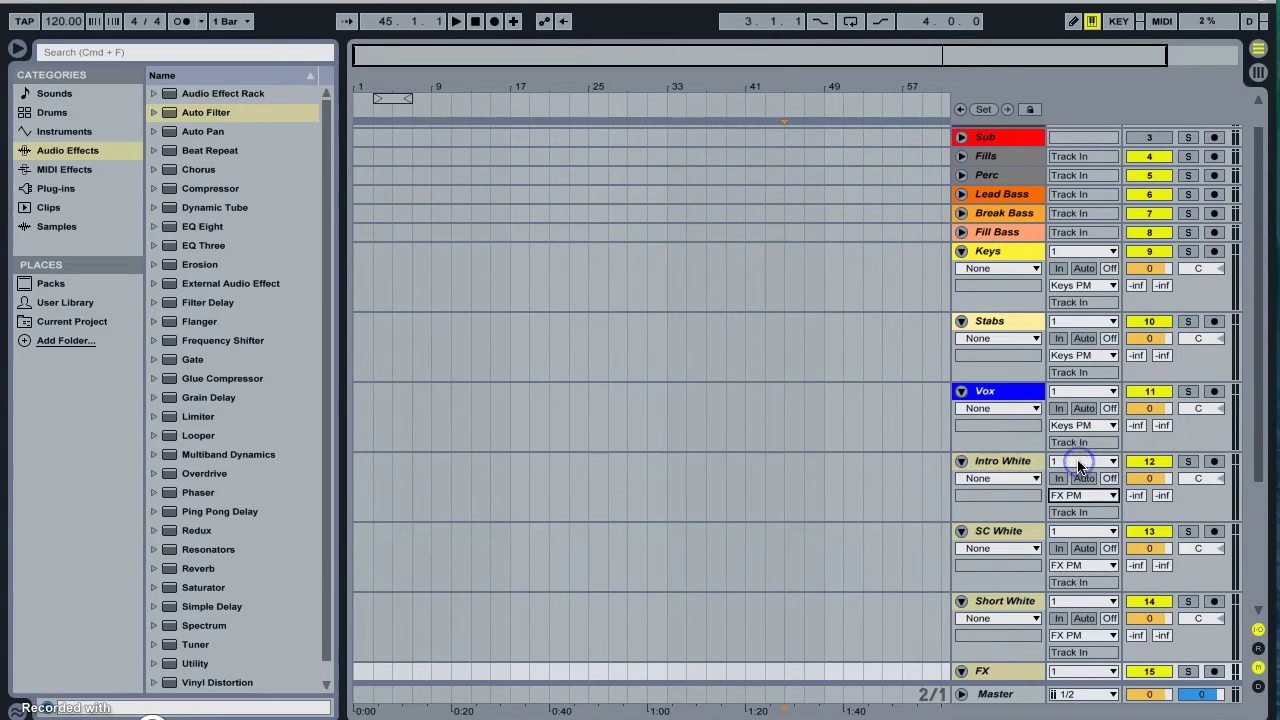
# Collapse all the tracks in the arrangement at once
pyautogui.click(988, 251)
pyautogui.press('super+a')
pyautogui.click(964, 252)
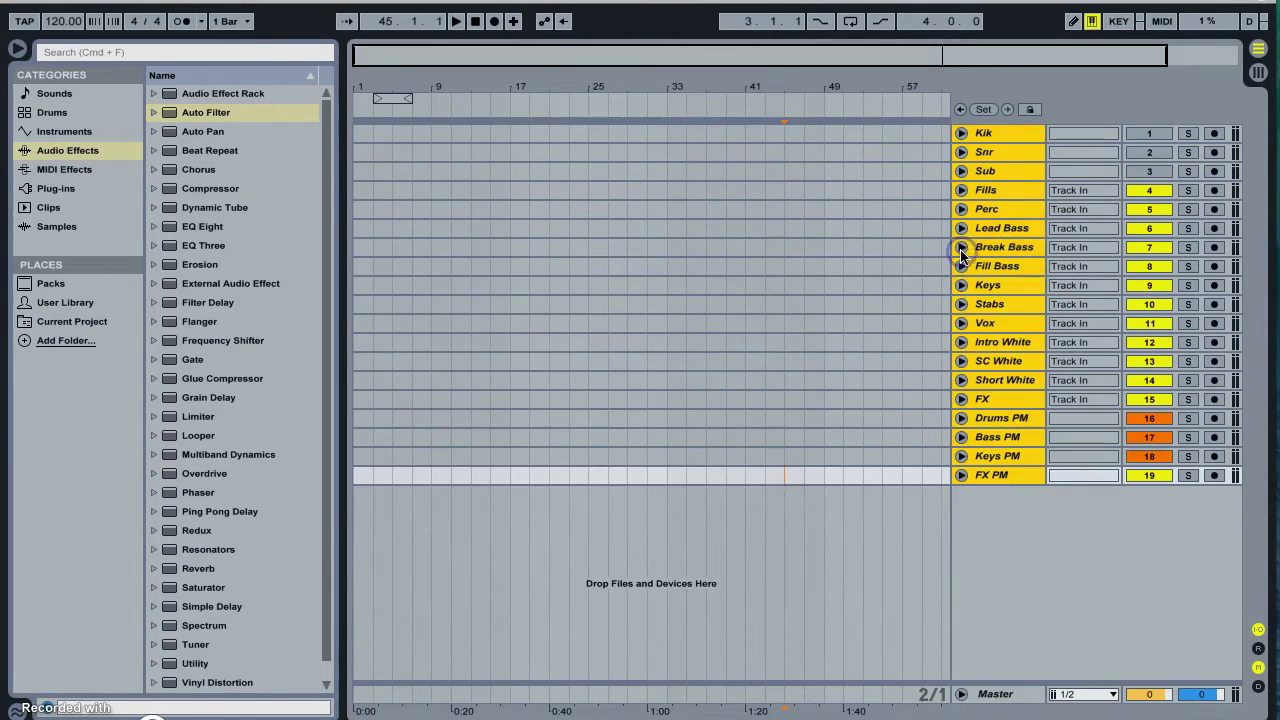
pyautogui.click(990, 265)
pyautogui.click(1030, 190)
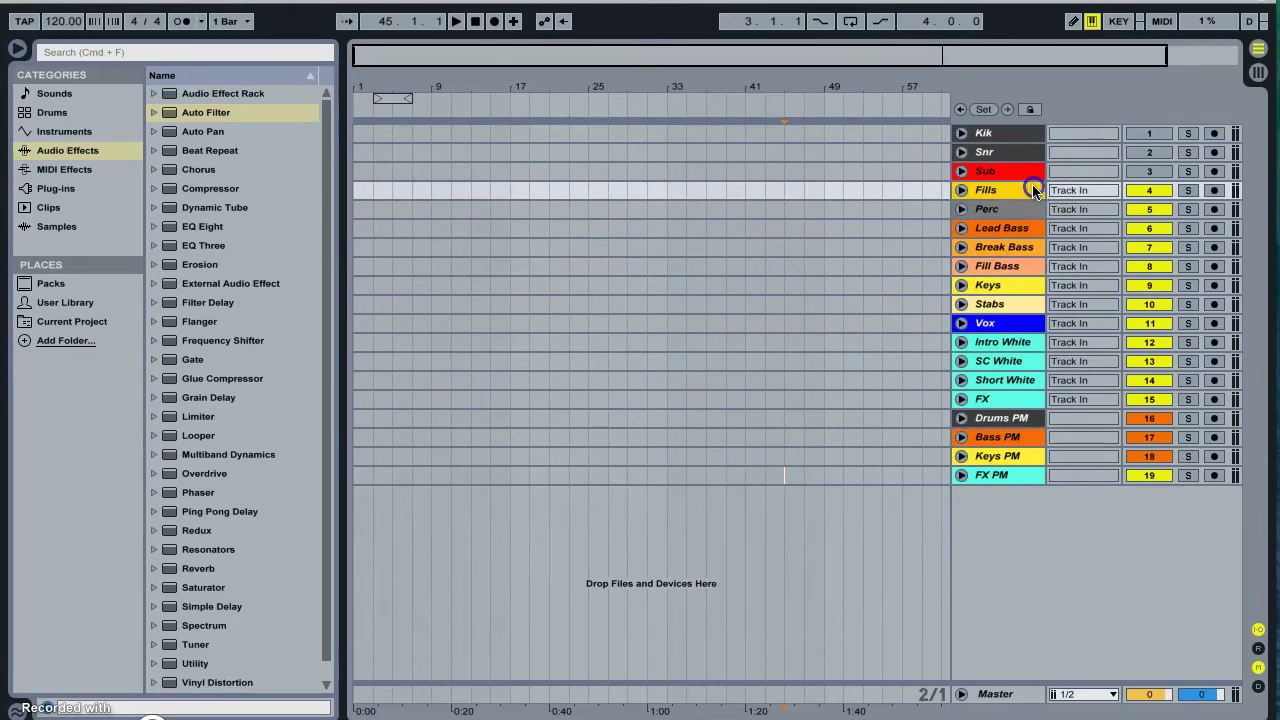
pyautogui.keyDown('shift'); pyautogui.click(1030, 399); pyautogui.keyUp('shift')
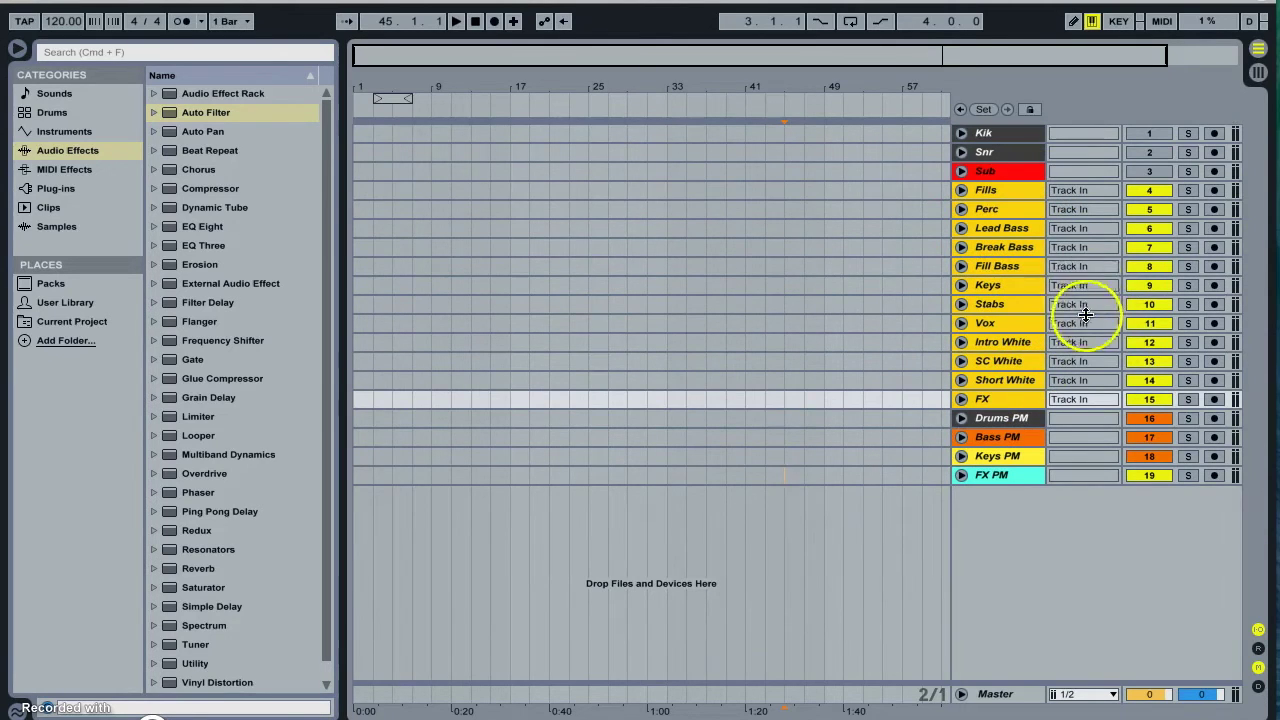
pyautogui.click(1015, 440)
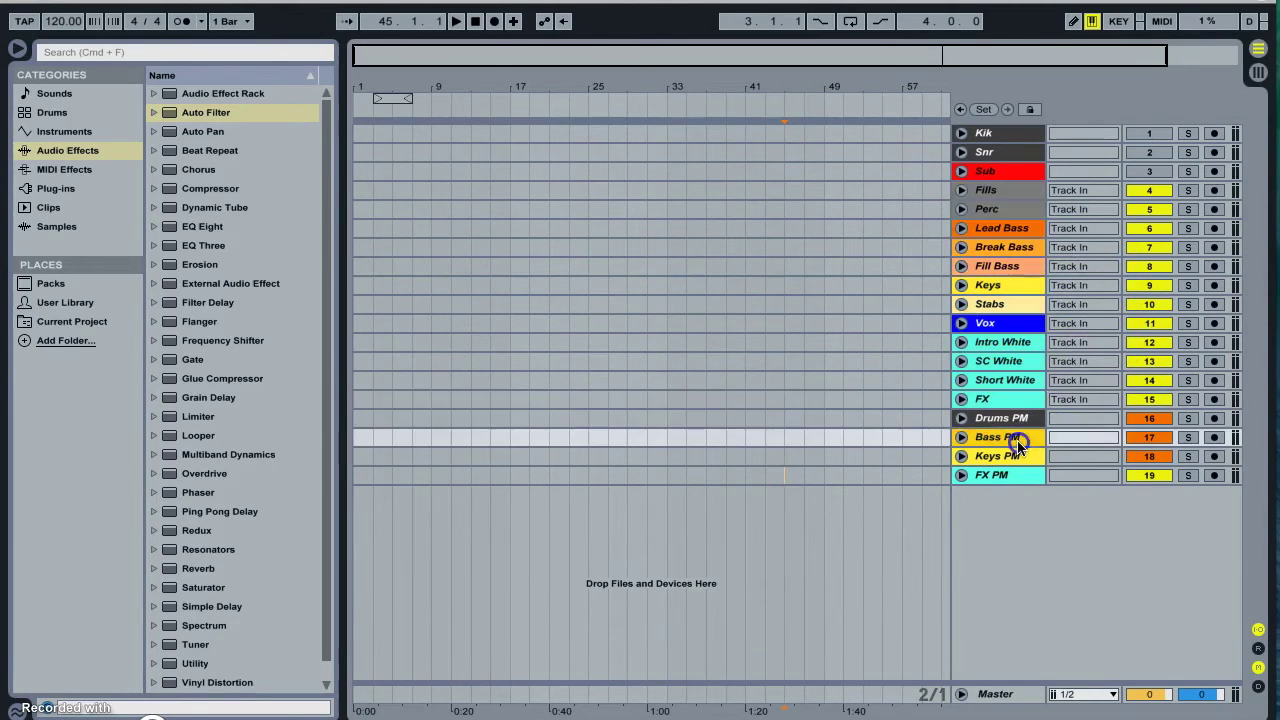
# Set the FX PM track's monitoring to In and collapse the track
pyautogui.click(961, 475)
pyautogui.click(1058, 509)
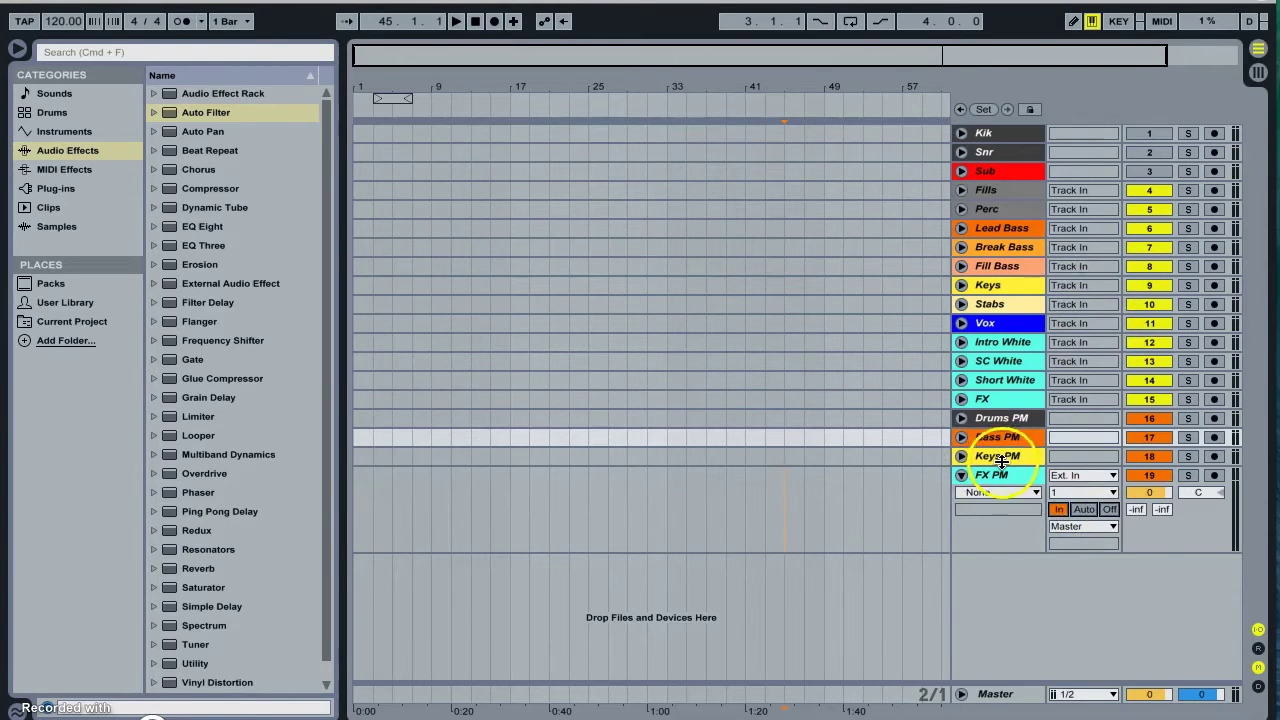
pyautogui.click(985, 440)
pyautogui.click(961, 476)
pyautogui.click(1000, 418)
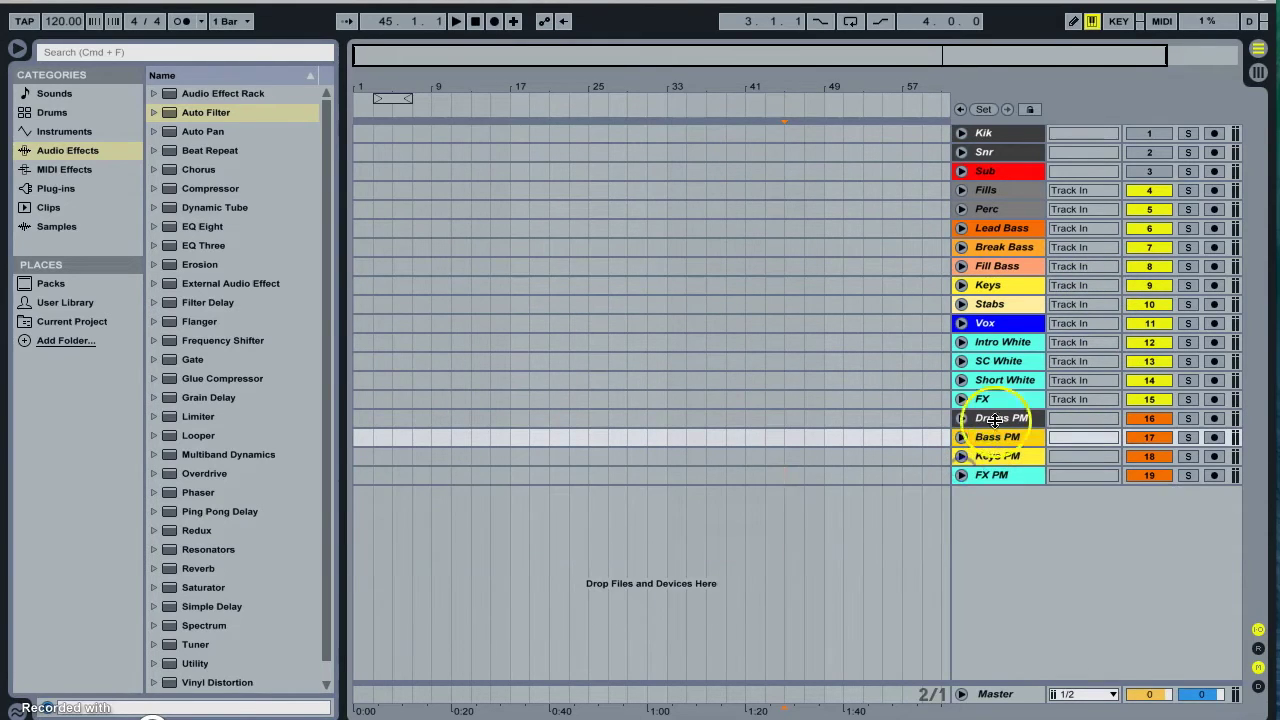
pyautogui.click(1010, 235)
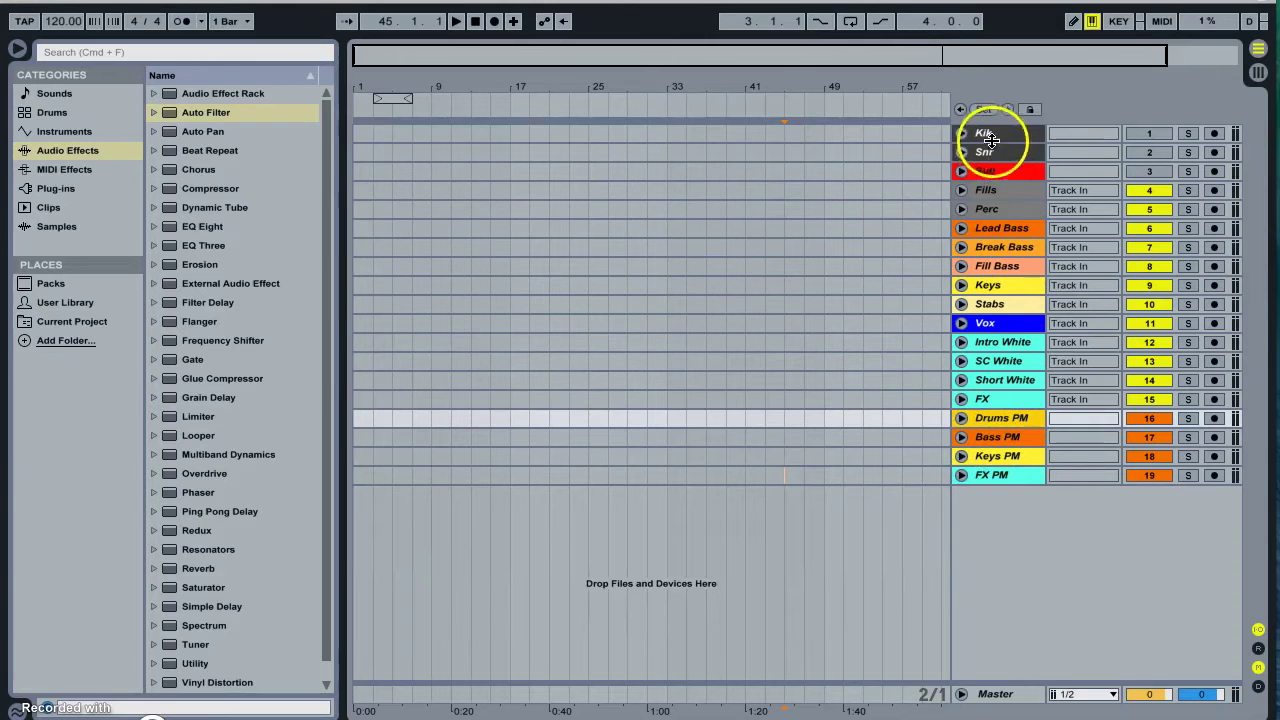
pyautogui.click(990, 172)
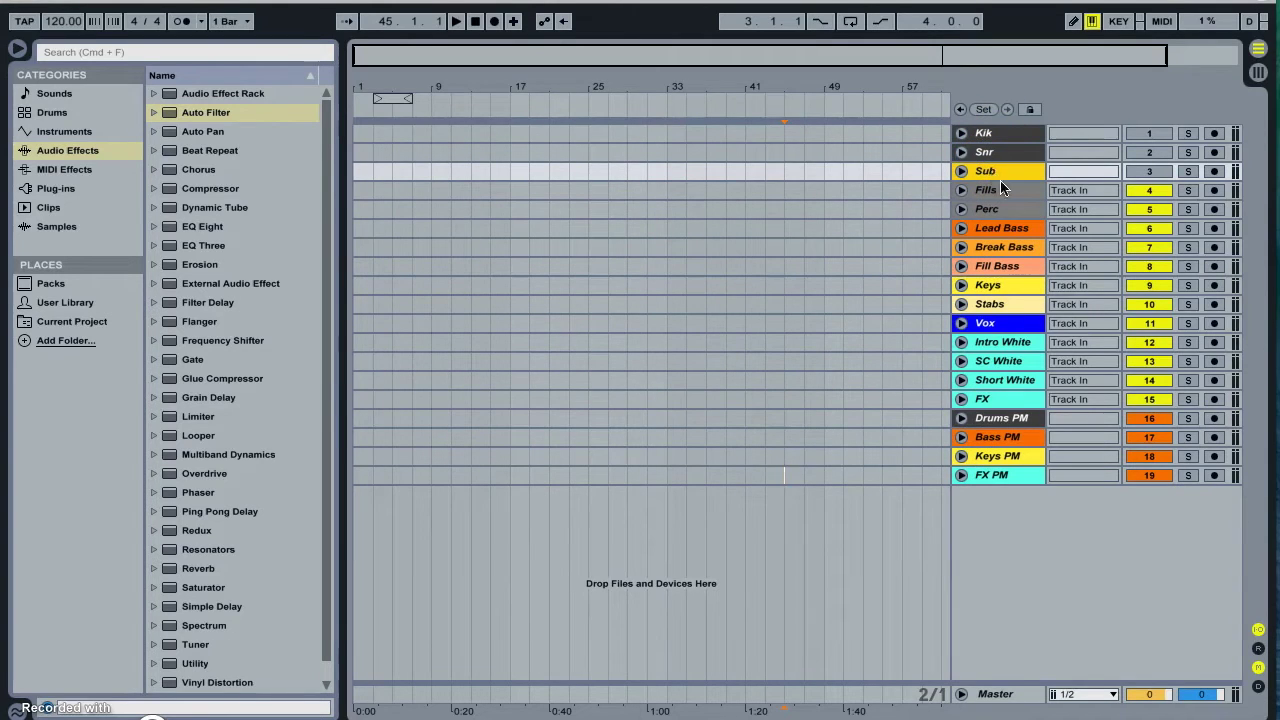
pyautogui.click(990, 420)
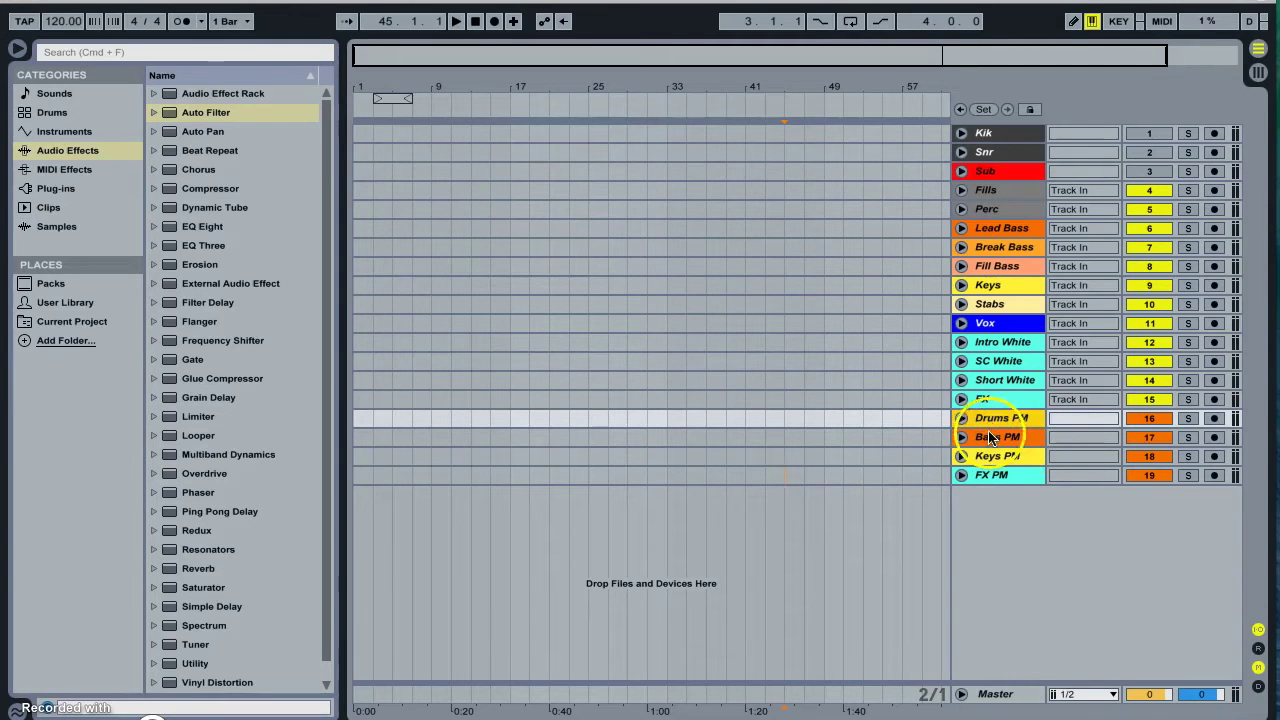
pyautogui.click(972, 264)
pyautogui.click(962, 265)
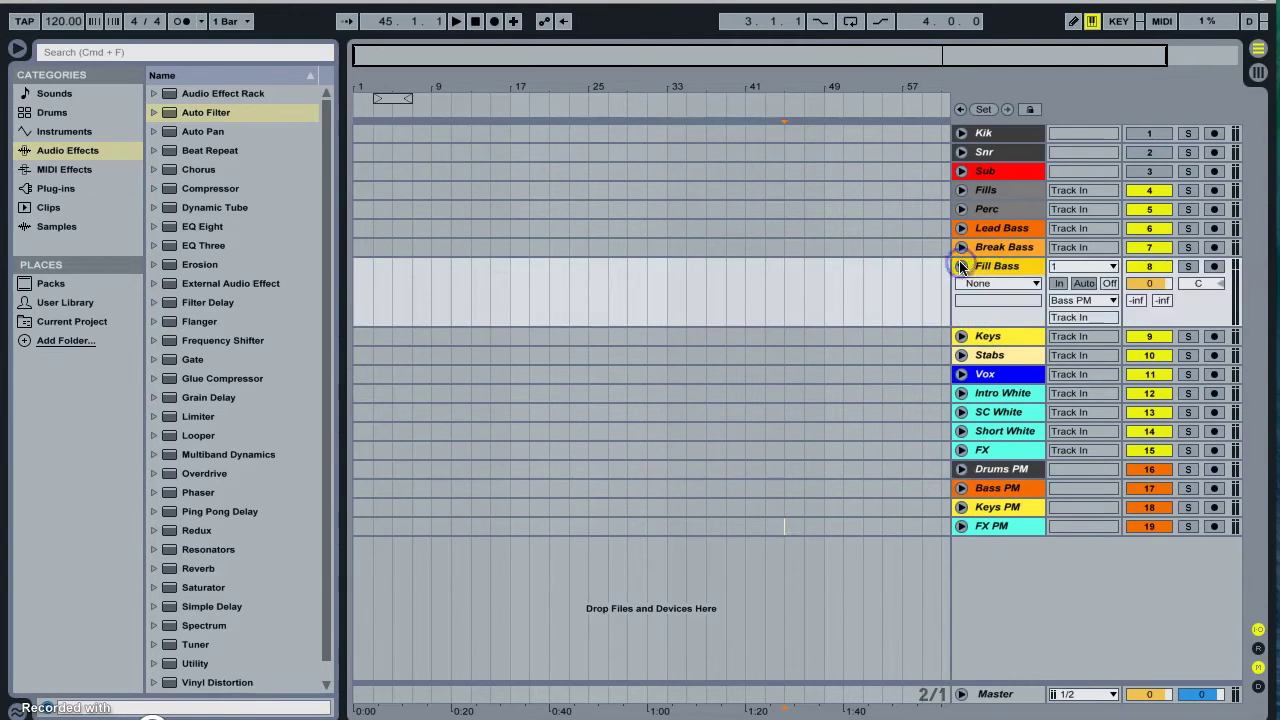
pyautogui.click(962, 265)
# Group the Fills and Perc tracks and name the group Perc
pyautogui.moveTo(983, 249); pyautogui.dragTo(980, 208)
pyautogui.press('super+g')
pyautogui.press('super+r')
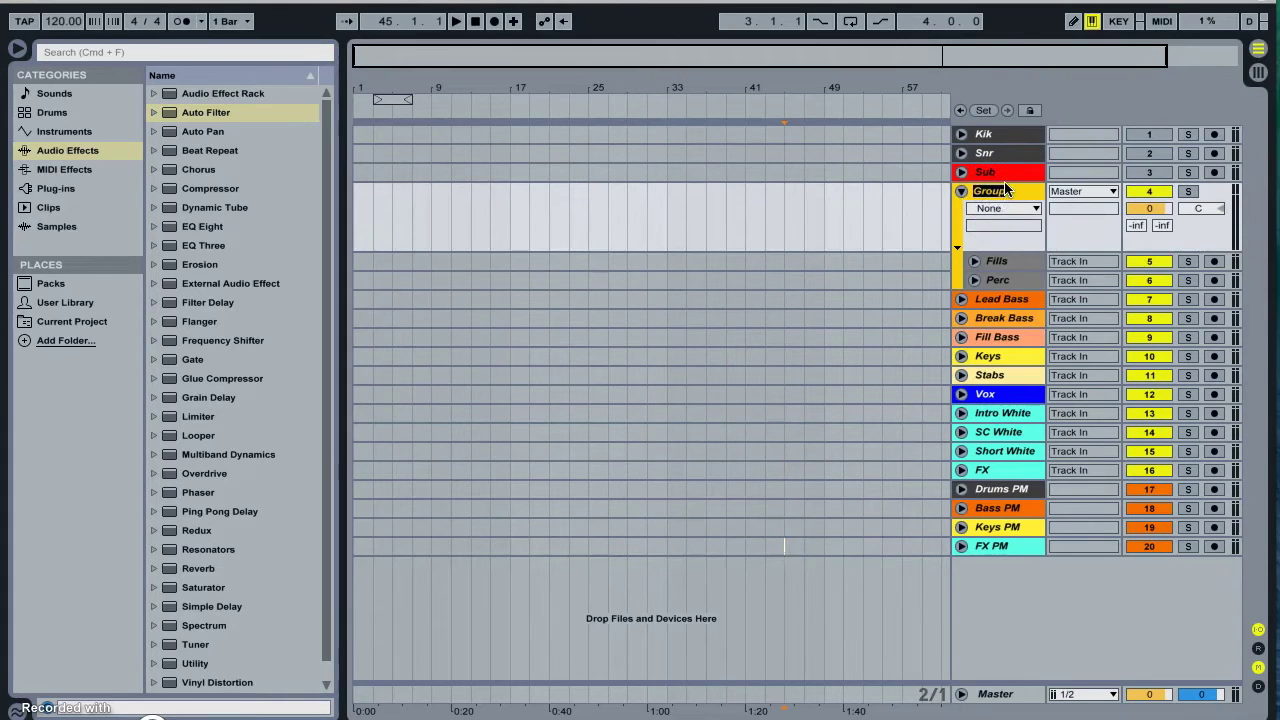
pyautogui.write('Perc')
# Collapse the Perc group, expand it to show its Fills and Perc tracks, and collapse it again
pyautogui.click(960, 191)
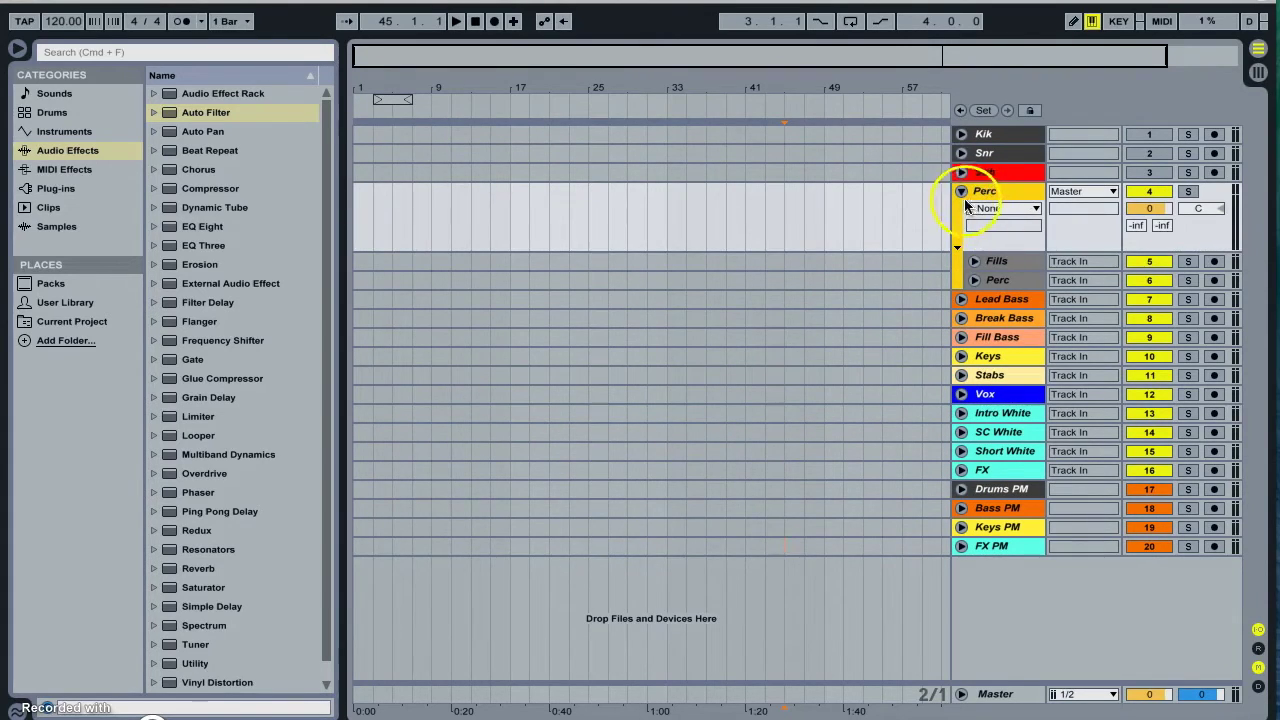
pyautogui.moveTo(978, 200); pyautogui.dragTo(978, 232)
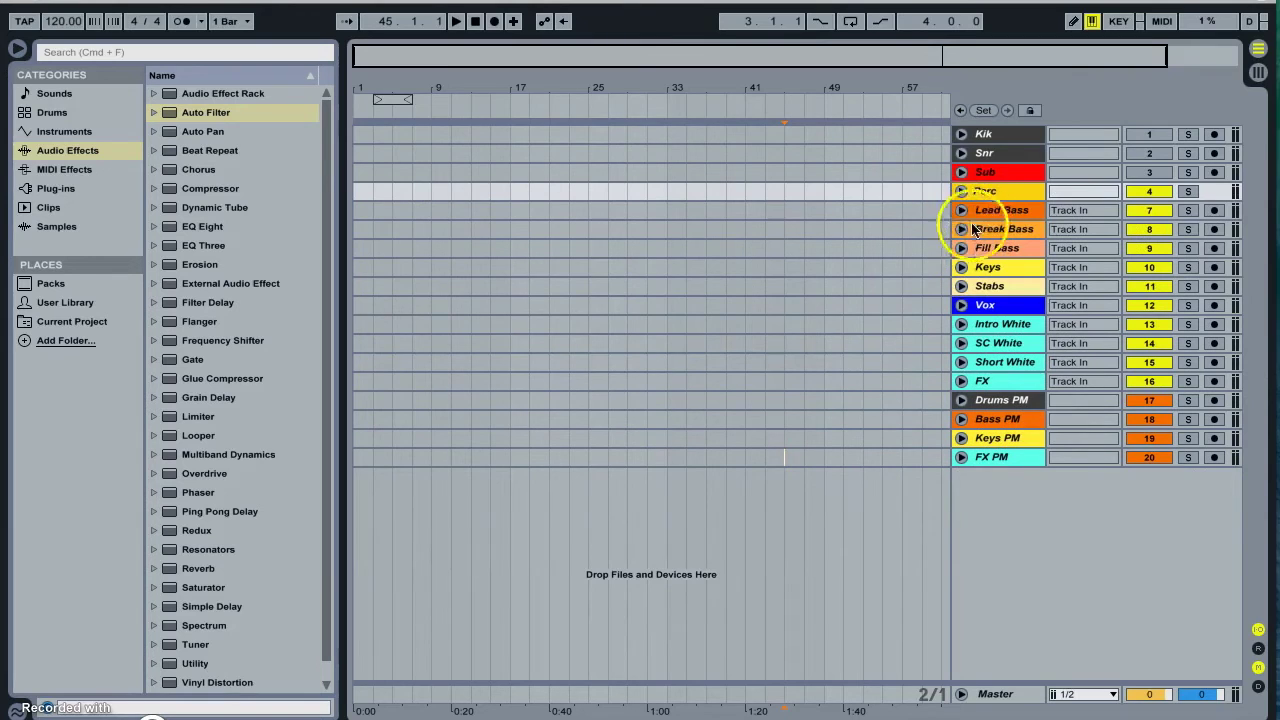
pyautogui.click(960, 192)
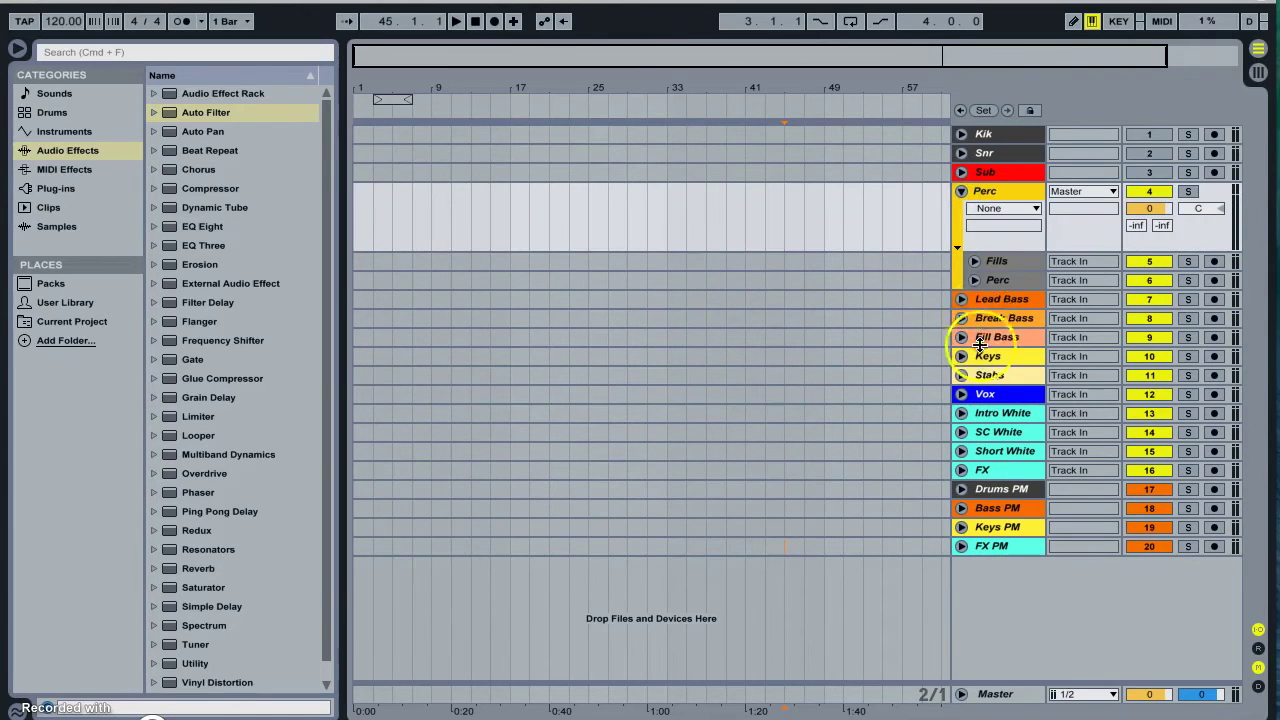
pyautogui.moveTo(975, 281); pyautogui.dragTo(986, 195)
pyautogui.click(961, 191)
# Ungroup the Perc group into the separate Fills and Perc tracks
pyautogui.moveTo(1000, 400); pyautogui.dragTo(988, 423)
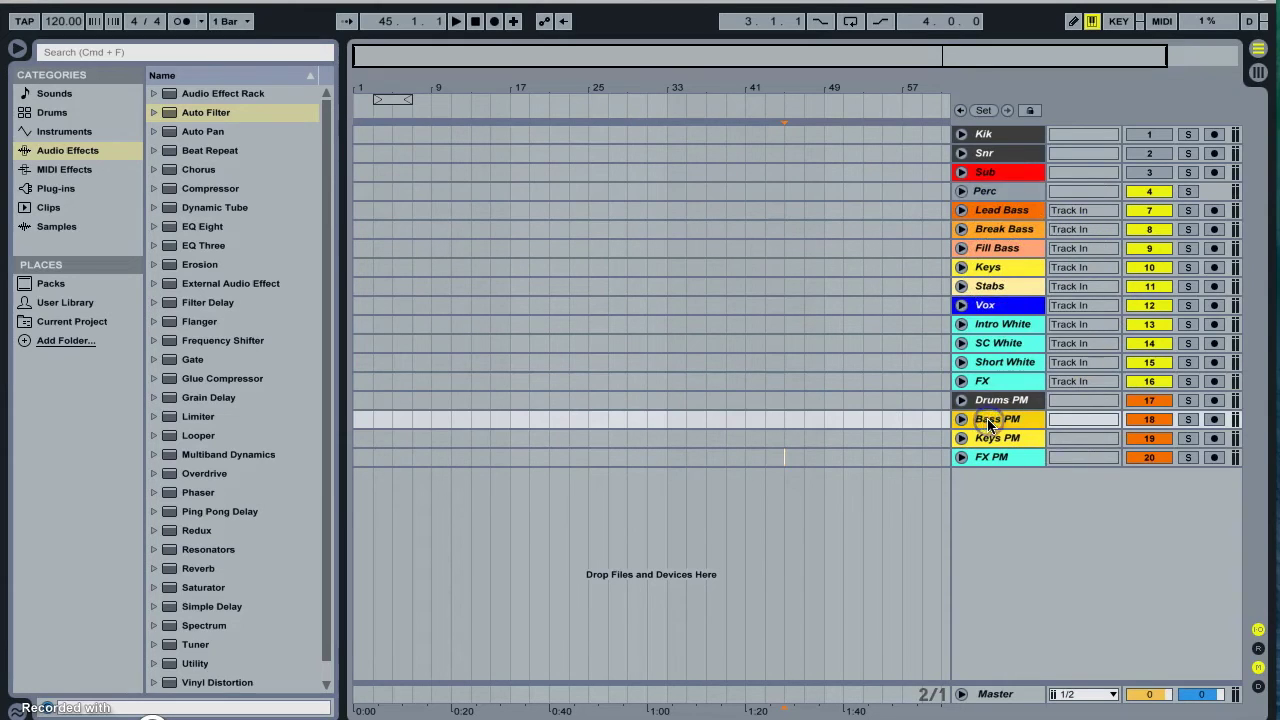
pyautogui.click(986, 195)
pyautogui.hotkey('ctrl', 'shift', 'g')
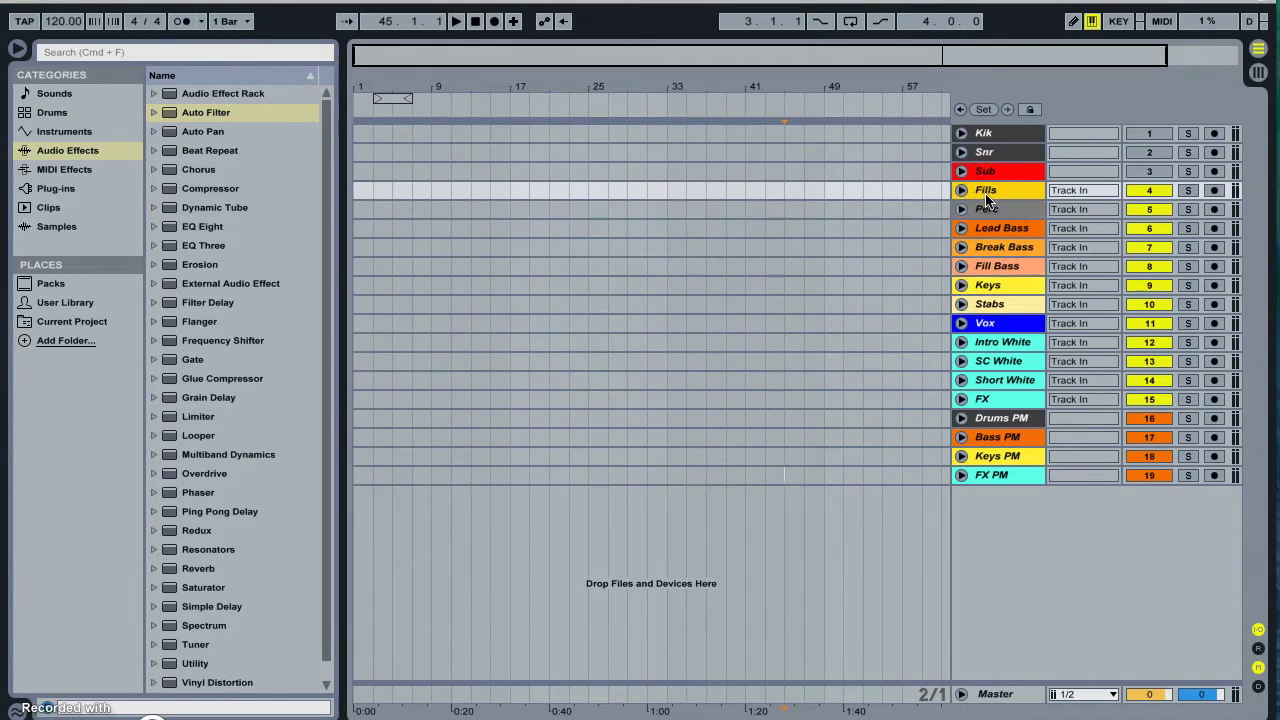
pyautogui.click(984, 210)
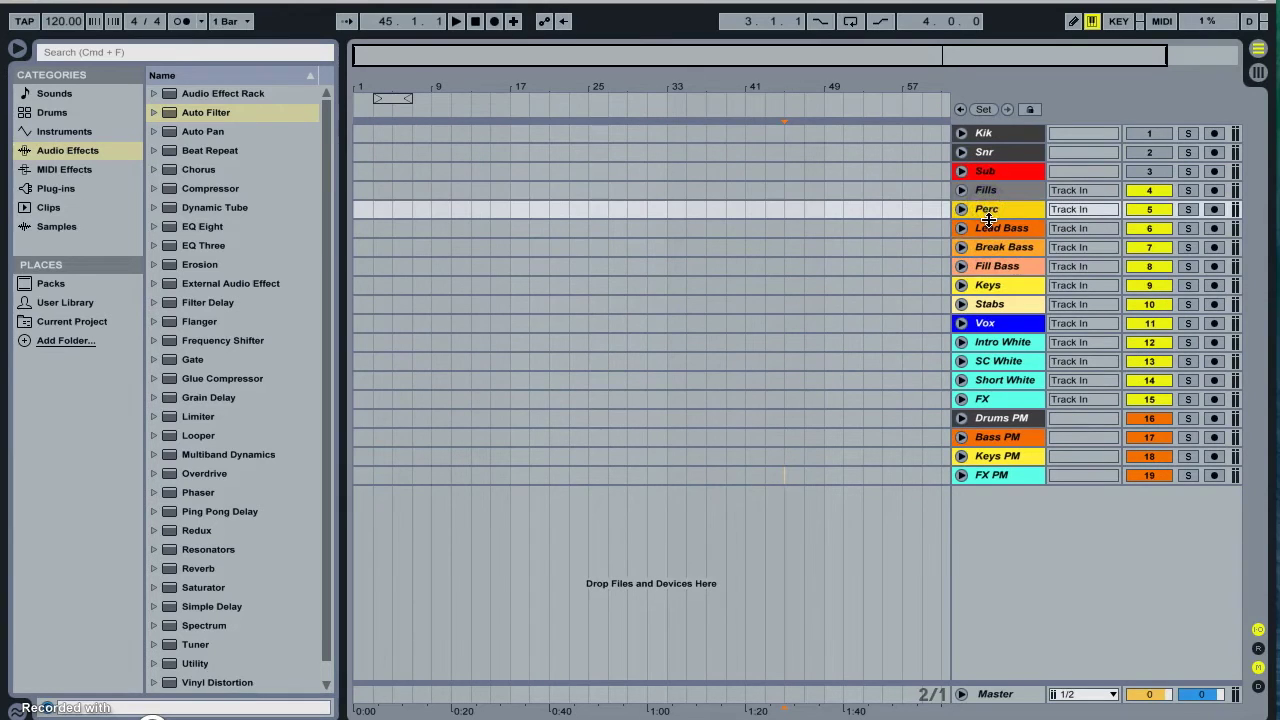
pyautogui.click(980, 133)
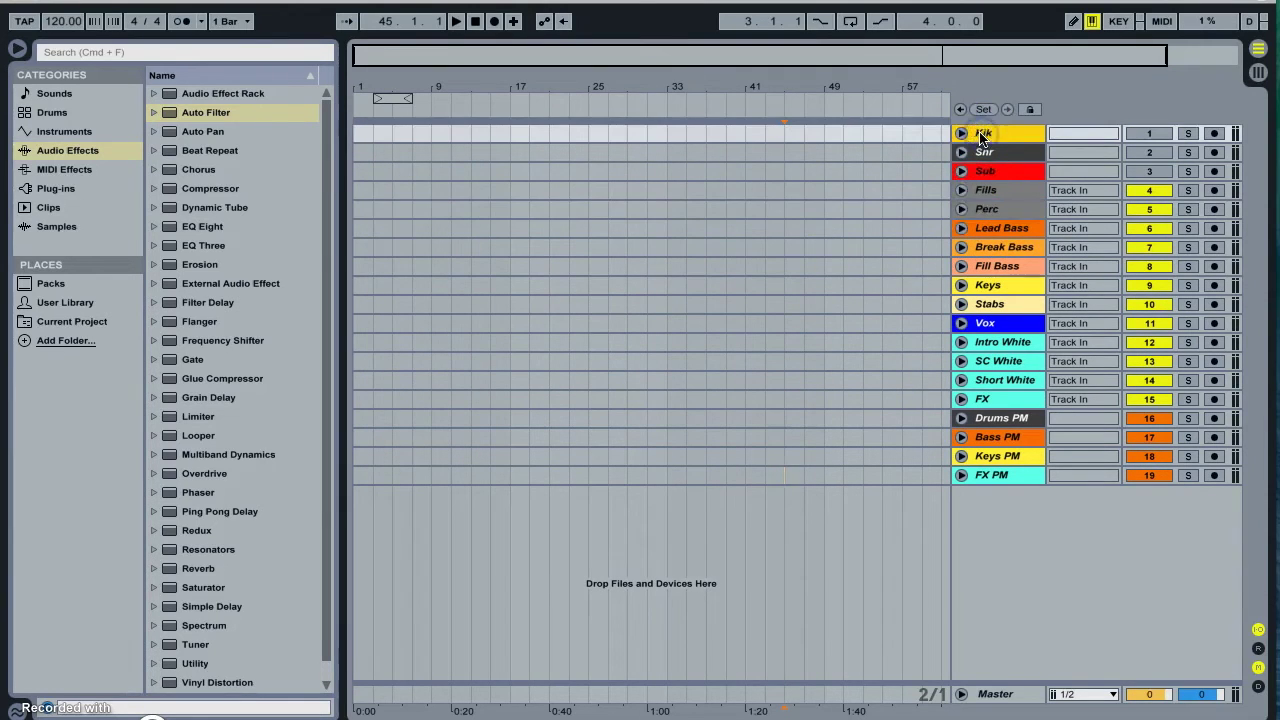
pyautogui.click(980, 418)
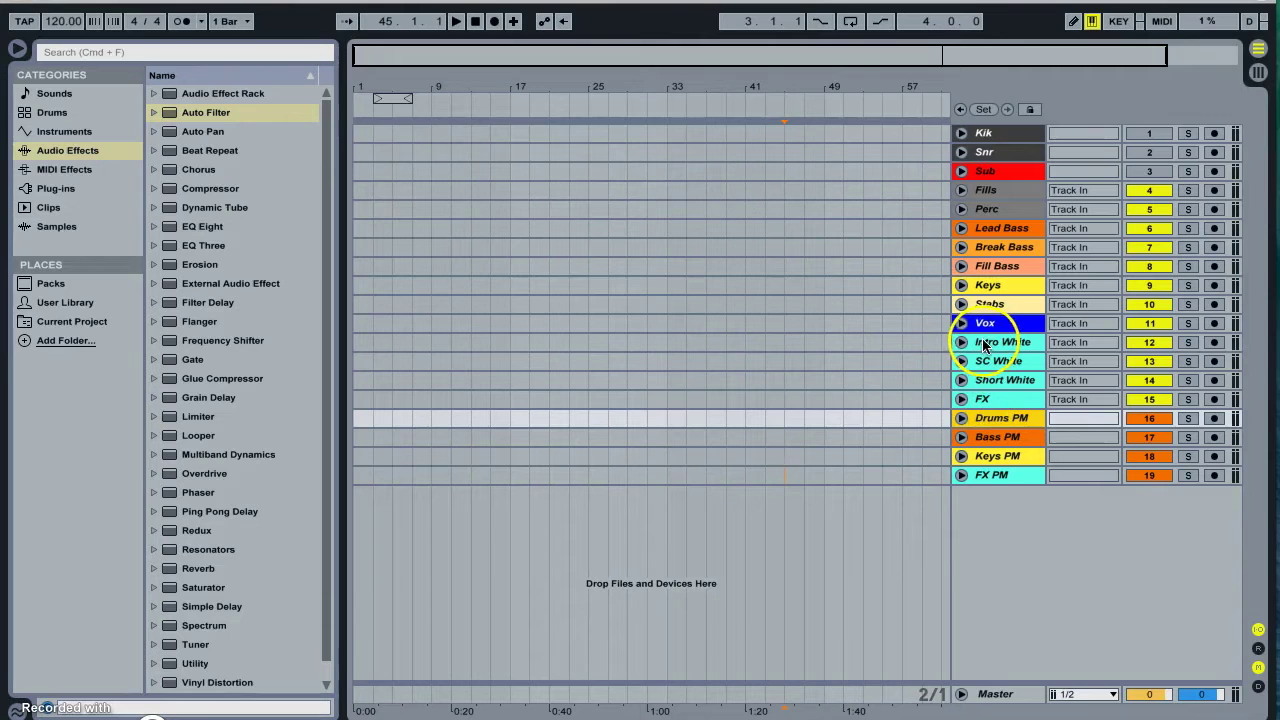
pyautogui.click(995, 135)
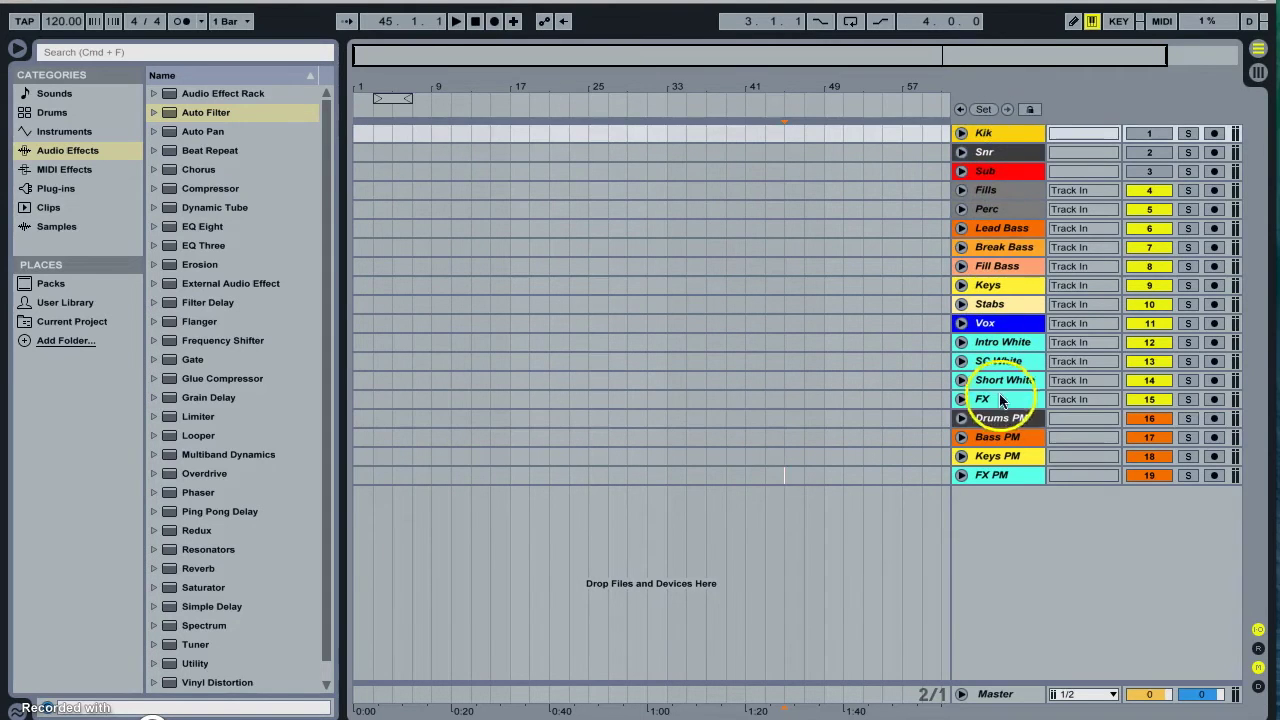
pyautogui.keyDown('shift'); pyautogui.click(998, 399); pyautogui.keyUp('shift')
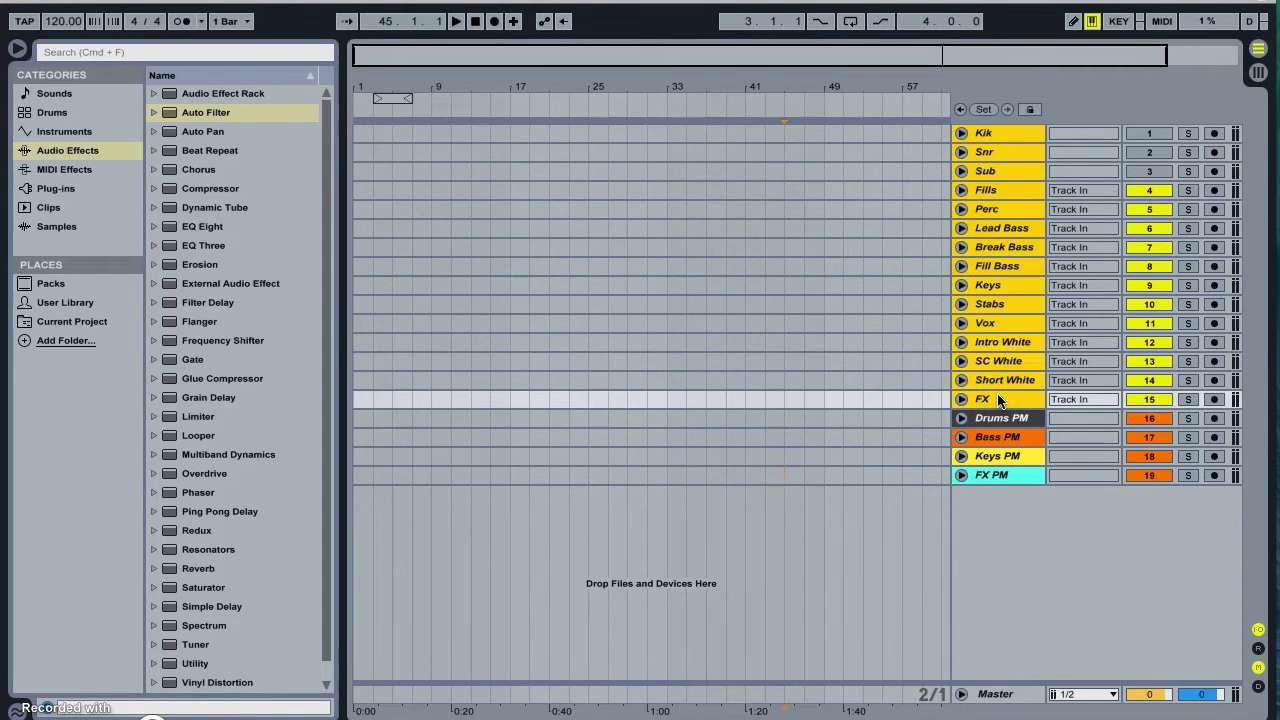
pyautogui.click(1000, 418)
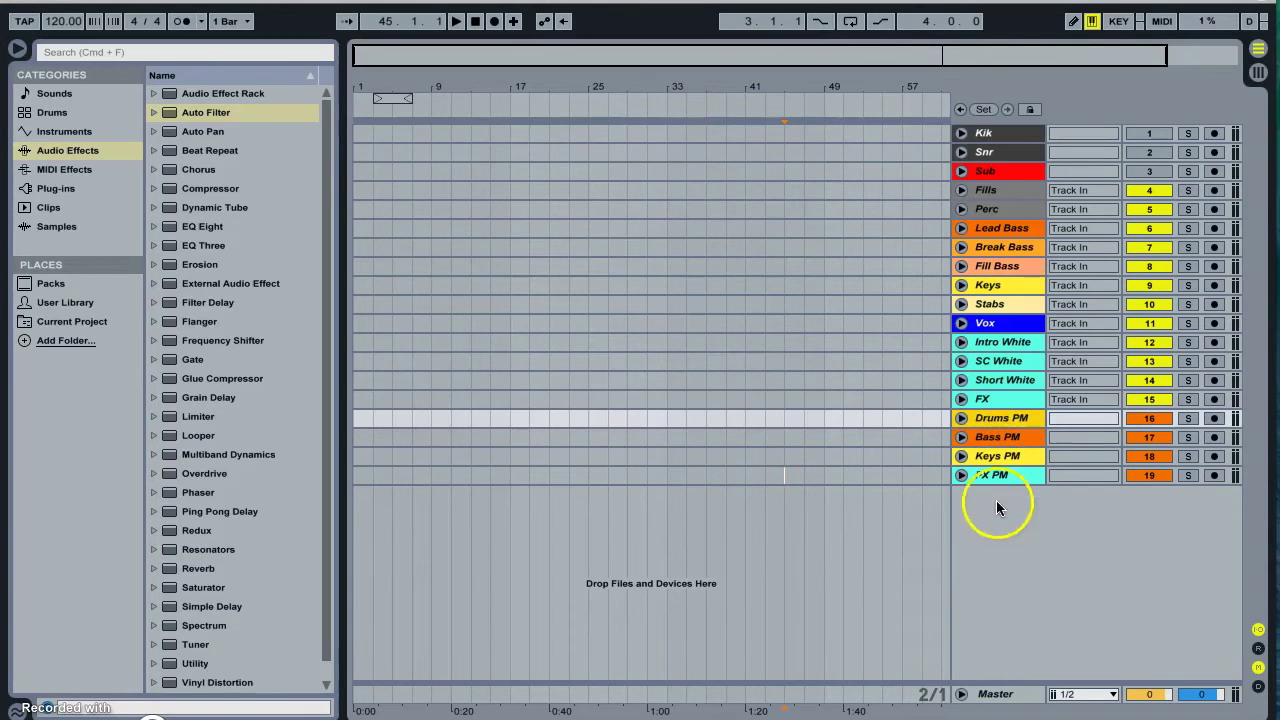
pyautogui.click(997, 478)
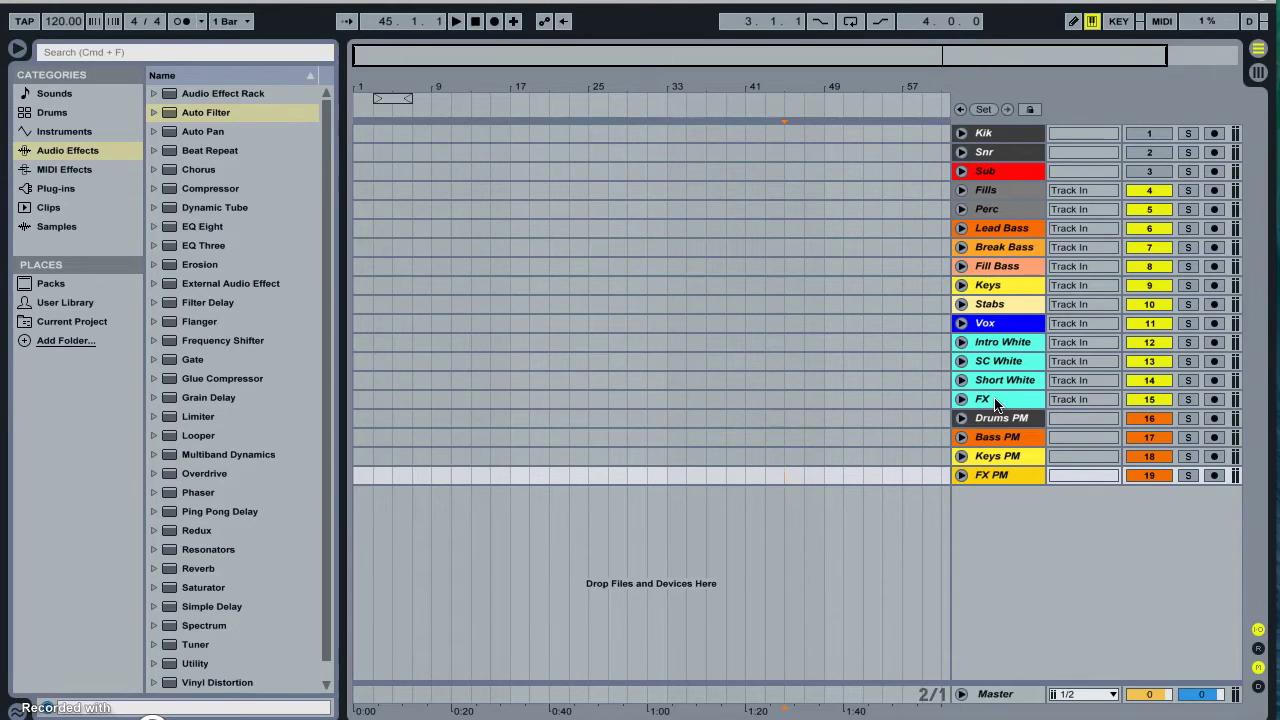
pyautogui.click(985, 436)
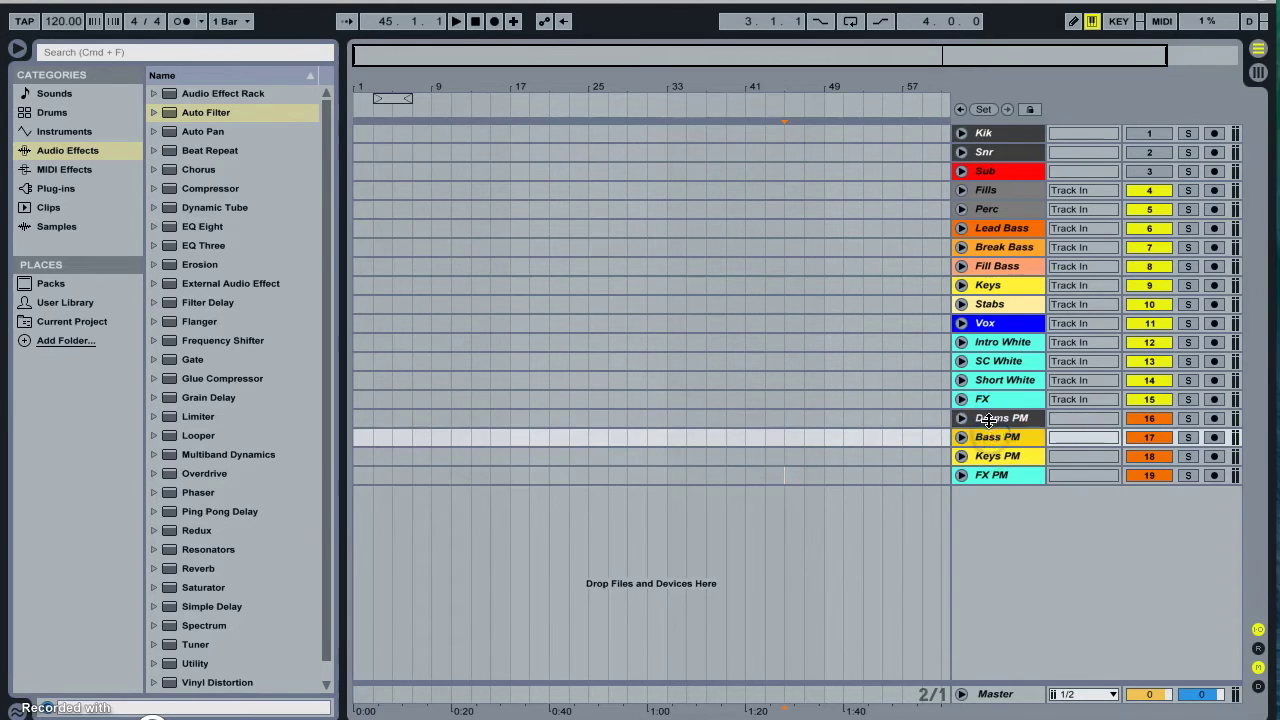
pyautogui.click(988, 420)
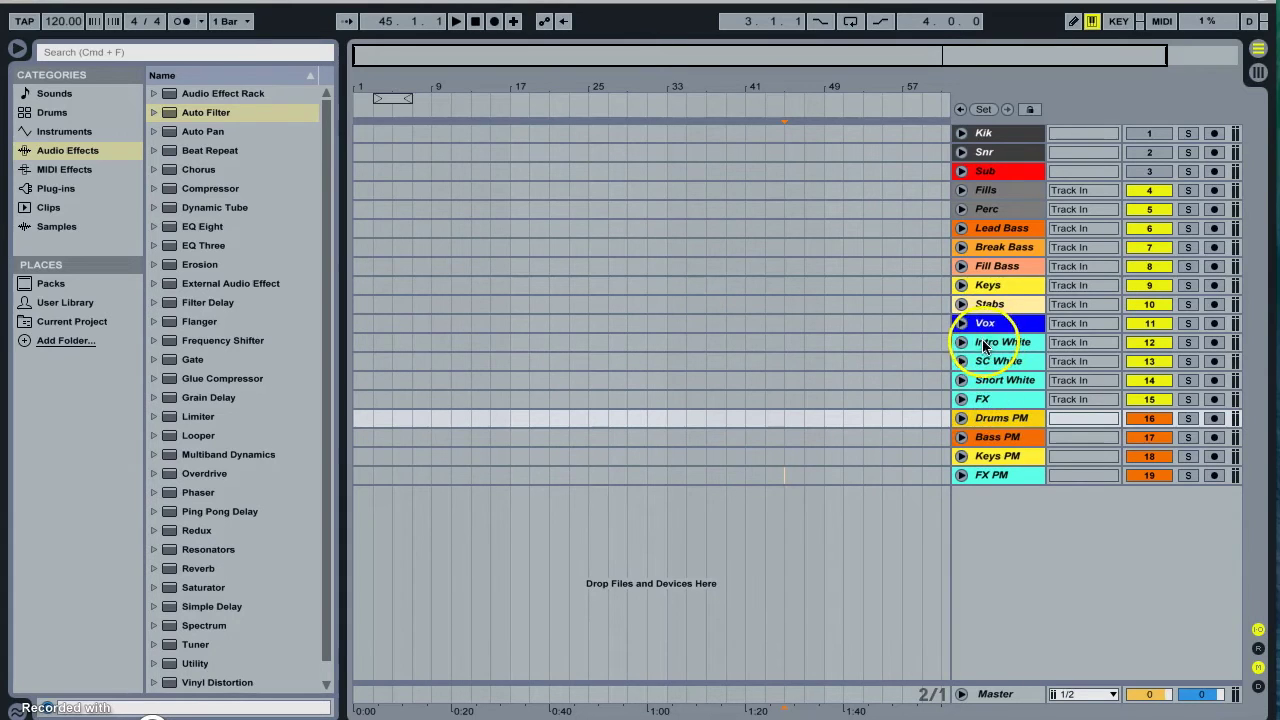
# Expand the Intro White, SC White, Short White, FX and FX PM tracks and review how they route into FX PM
pyautogui.click(985, 345)
pyautogui.click(967, 398)
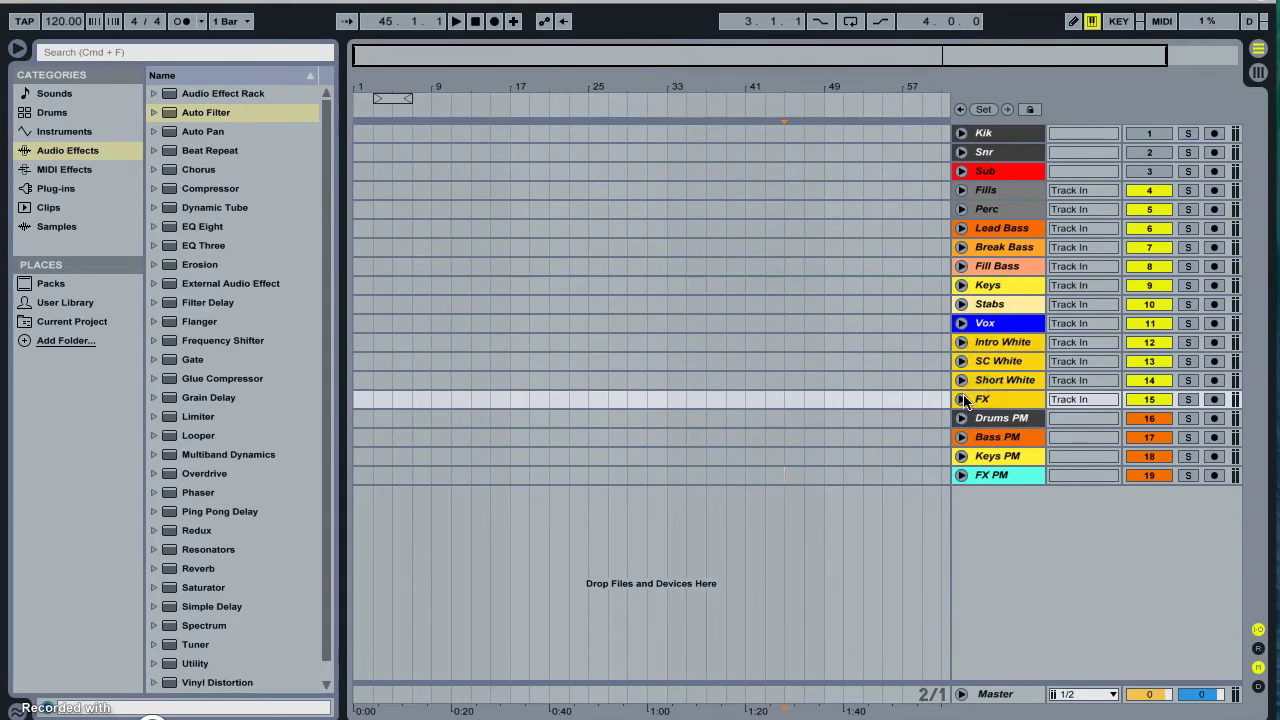
pyautogui.click(962, 399)
pyautogui.scroll(-1, 981, 376)
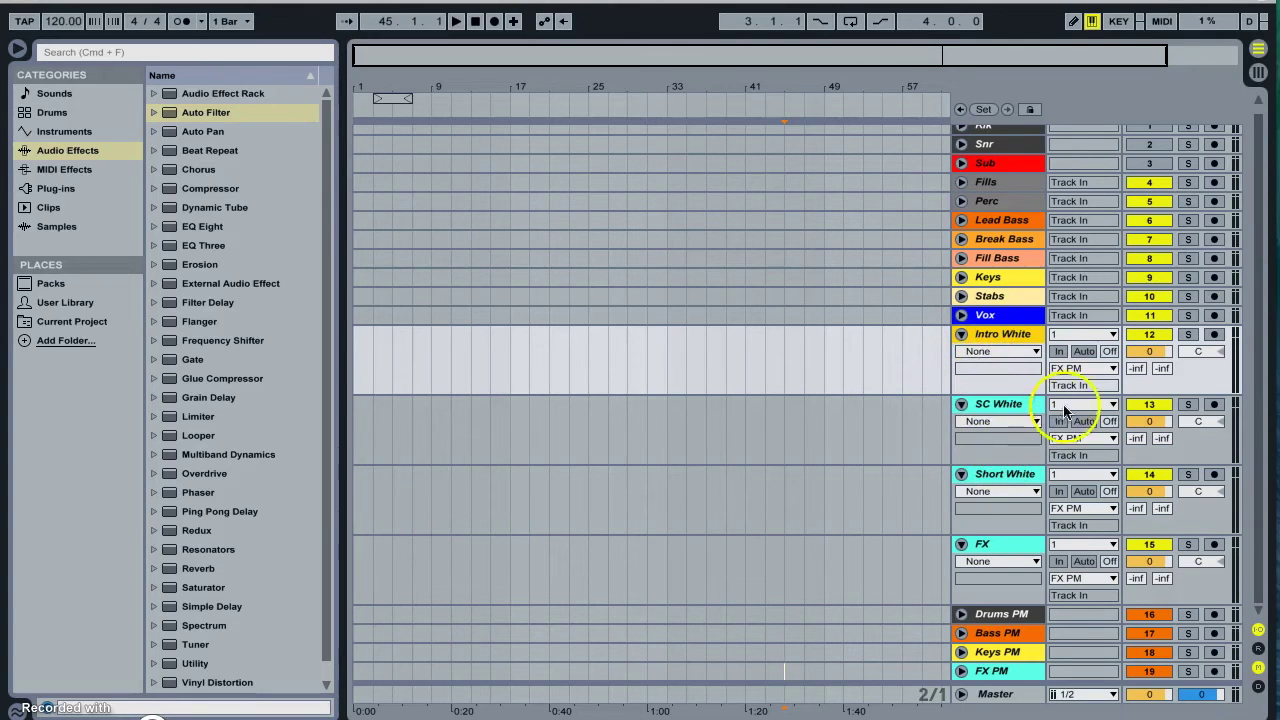
pyautogui.click(961, 671)
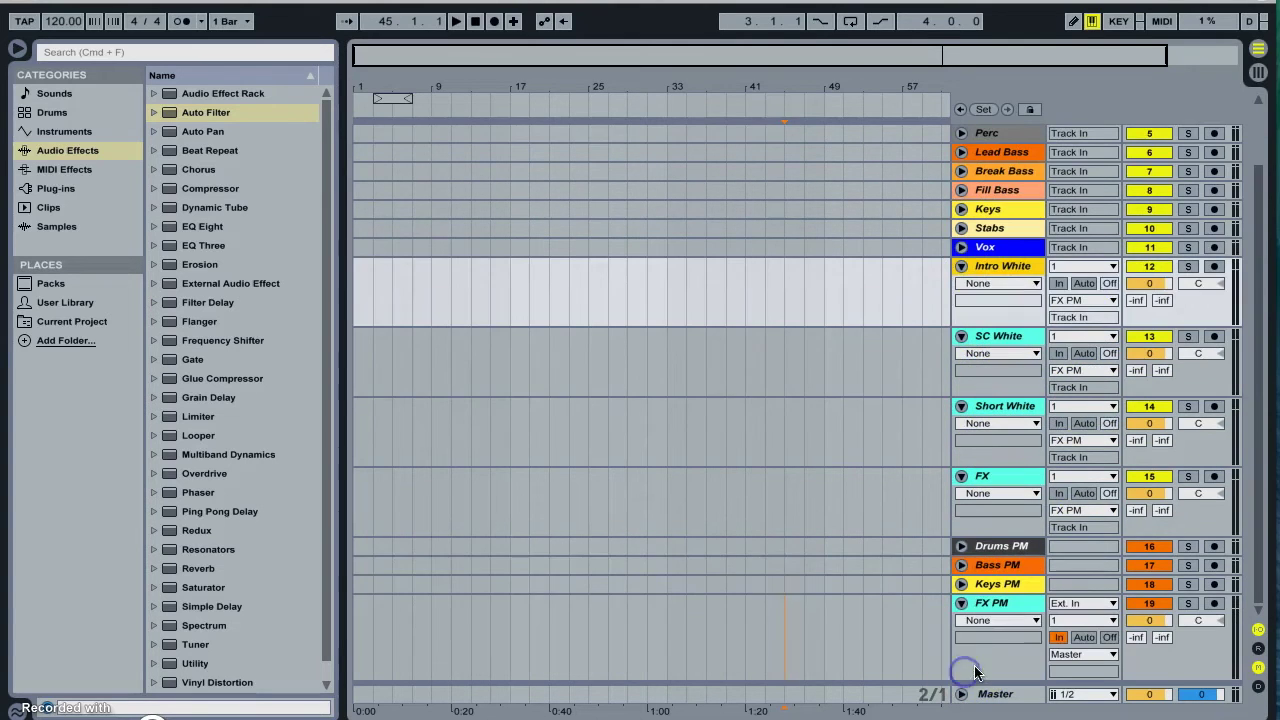
pyautogui.click(1000, 603)
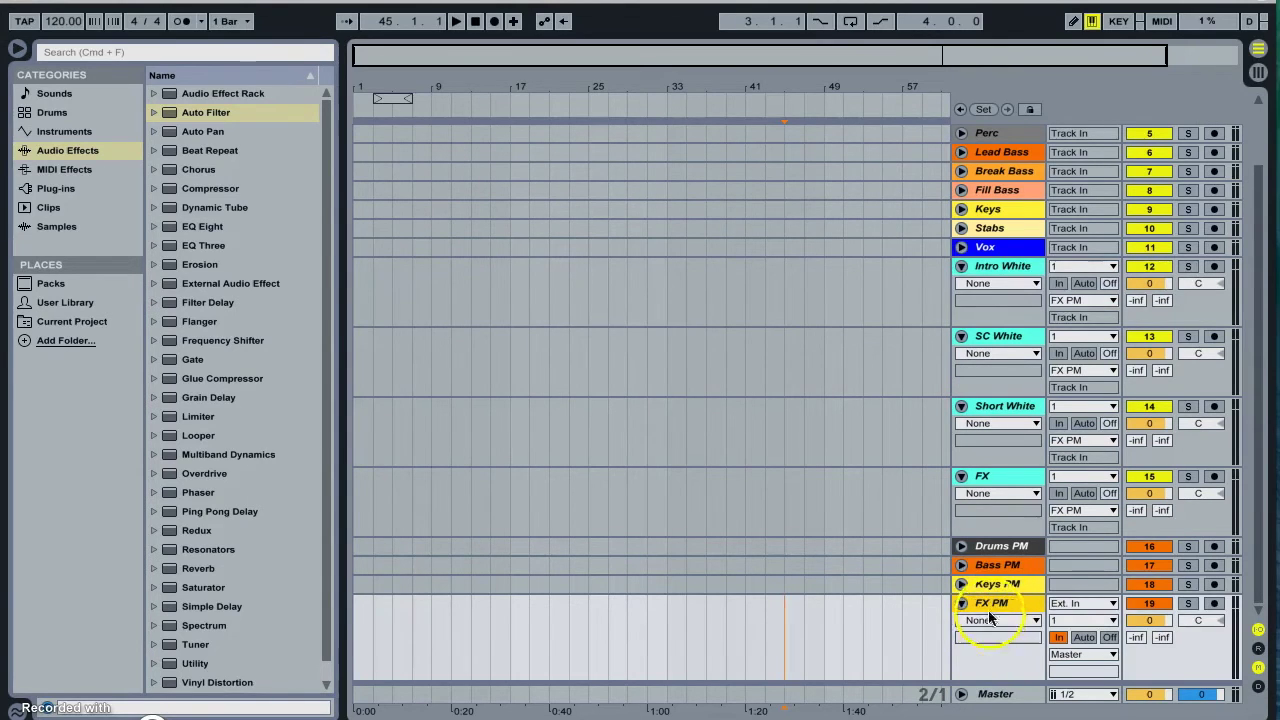
pyautogui.click(1003, 266)
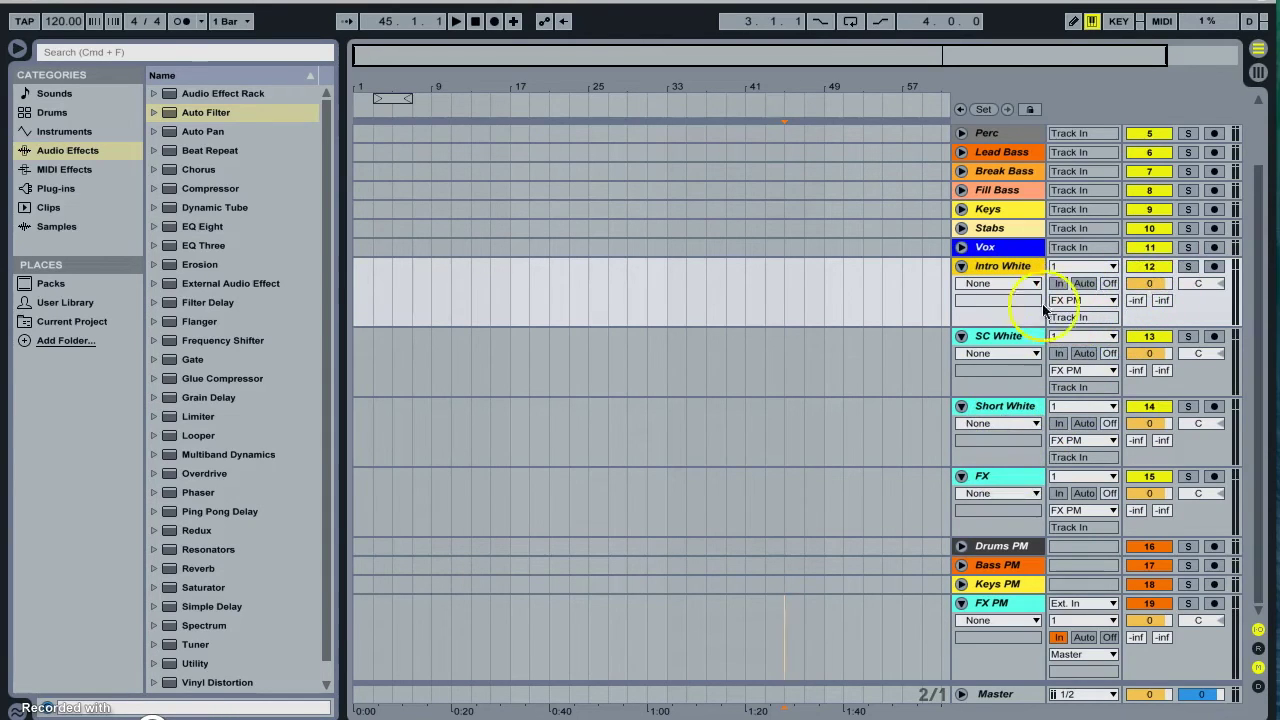
pyautogui.click(1003, 604)
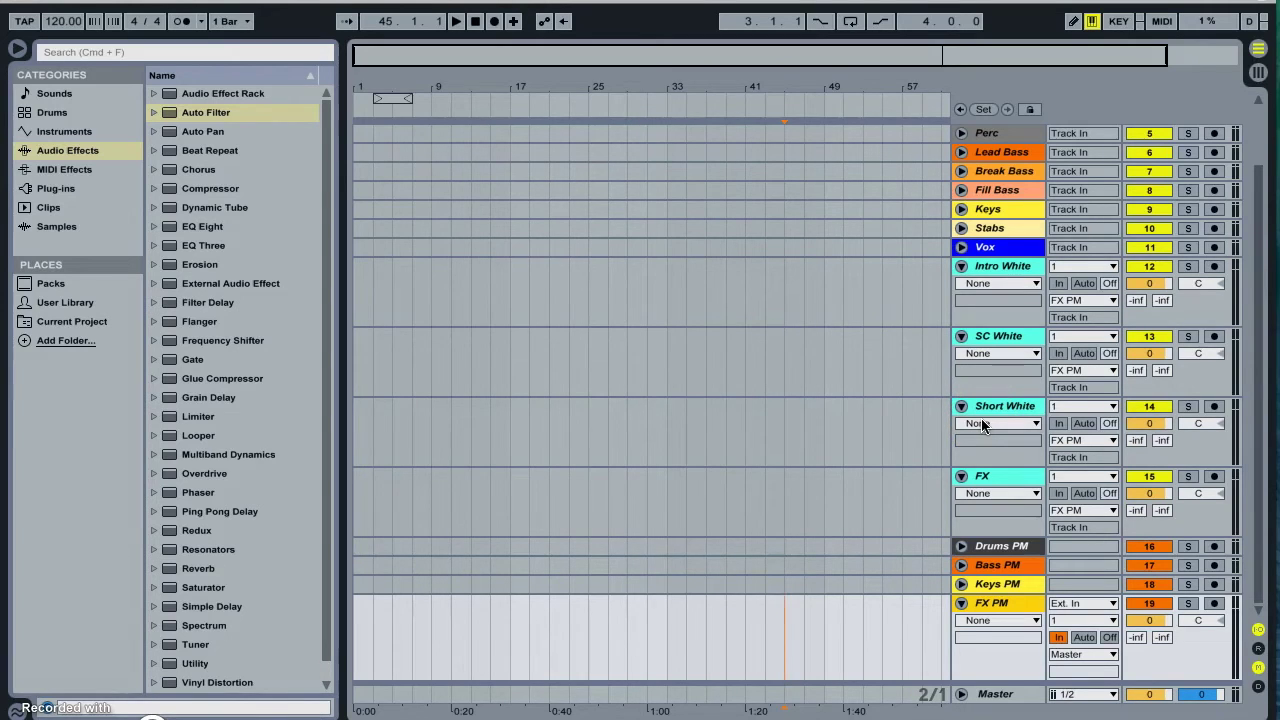
# Collapse the Intro White, SC White, Short White and FX tracks together, and collapse the FX PM track
pyautogui.click(985, 566)
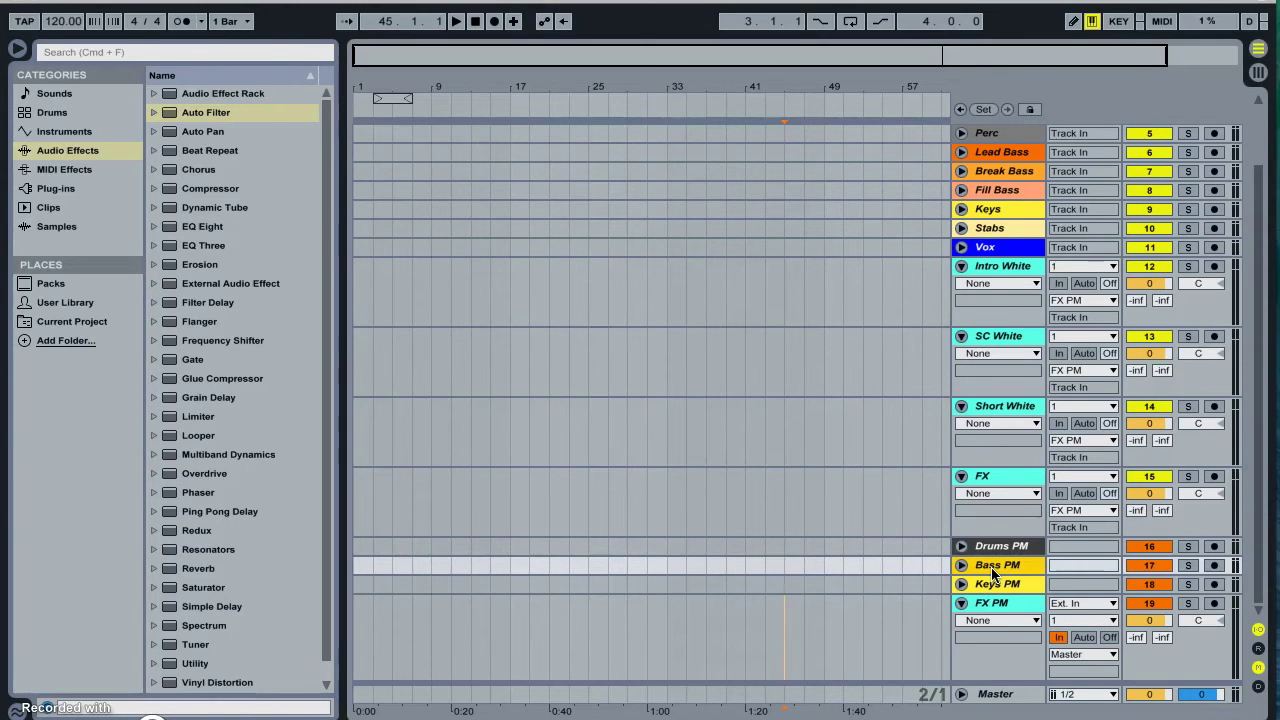
pyautogui.click(990, 268)
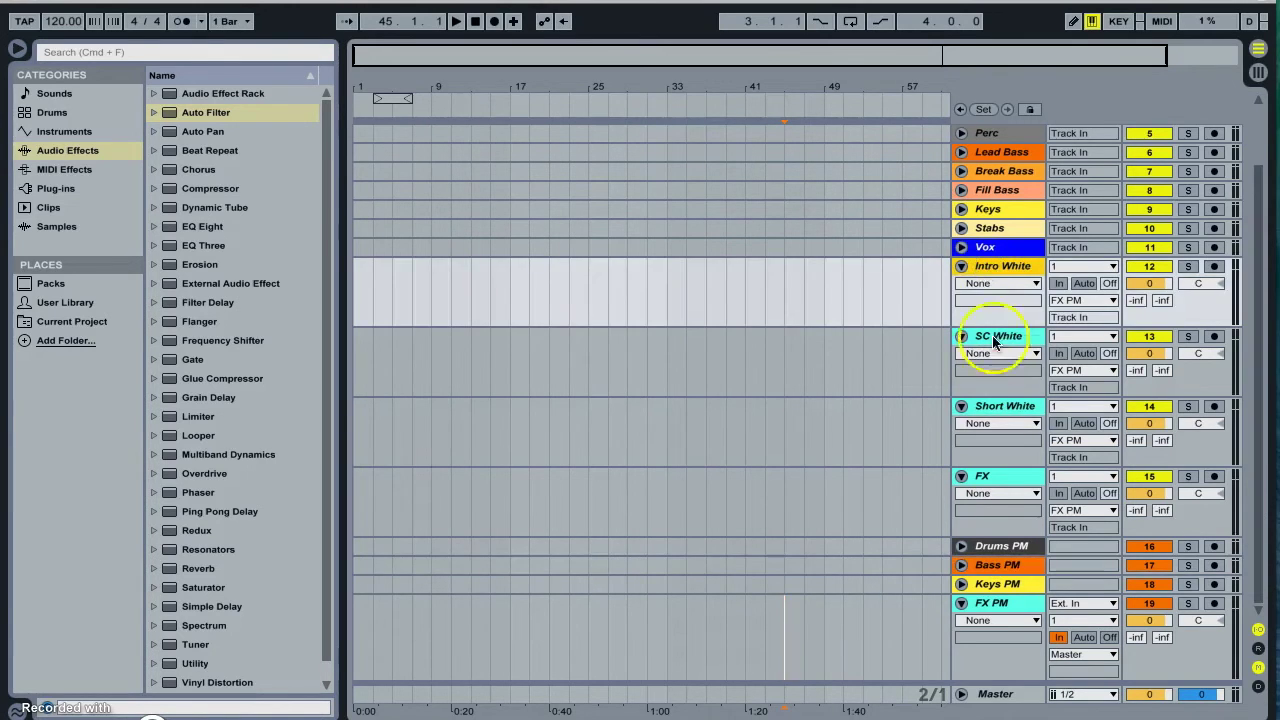
pyautogui.click(998, 481)
pyautogui.keyDown('alt'); pyautogui.click(961, 476); pyautogui.keyUp('alt')
pyautogui.click(998, 343)
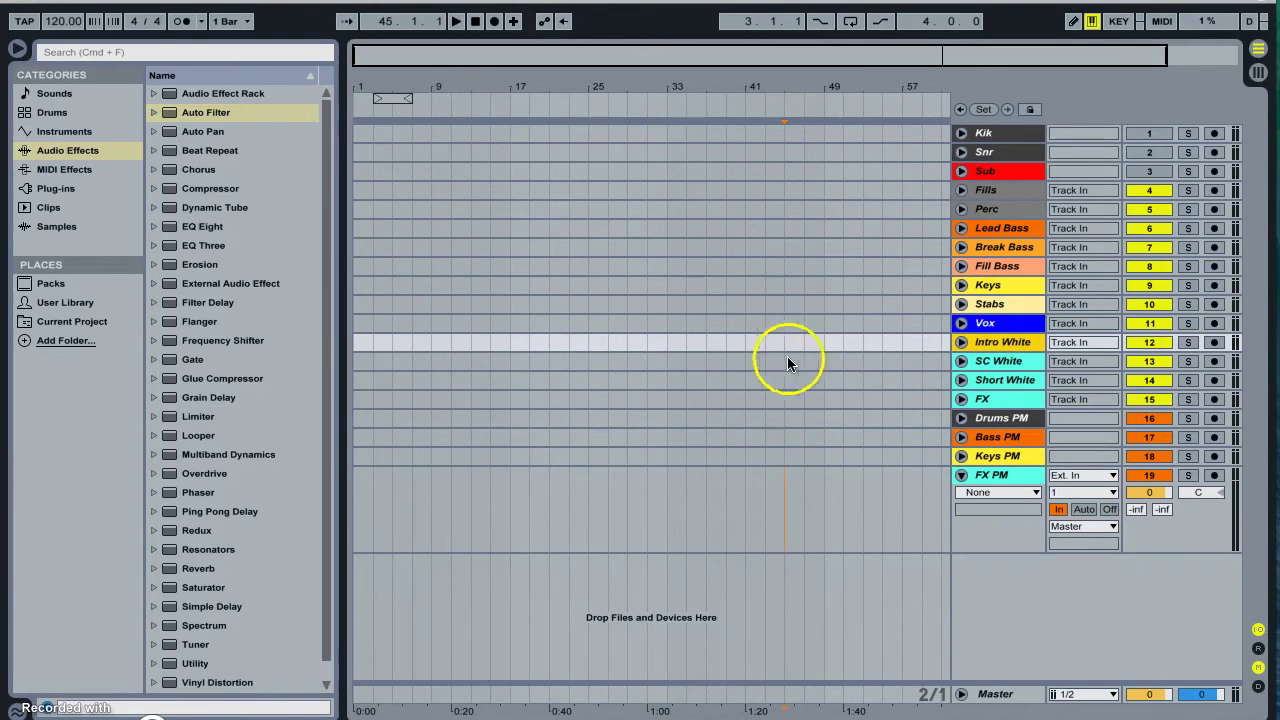
pyautogui.click(990, 232)
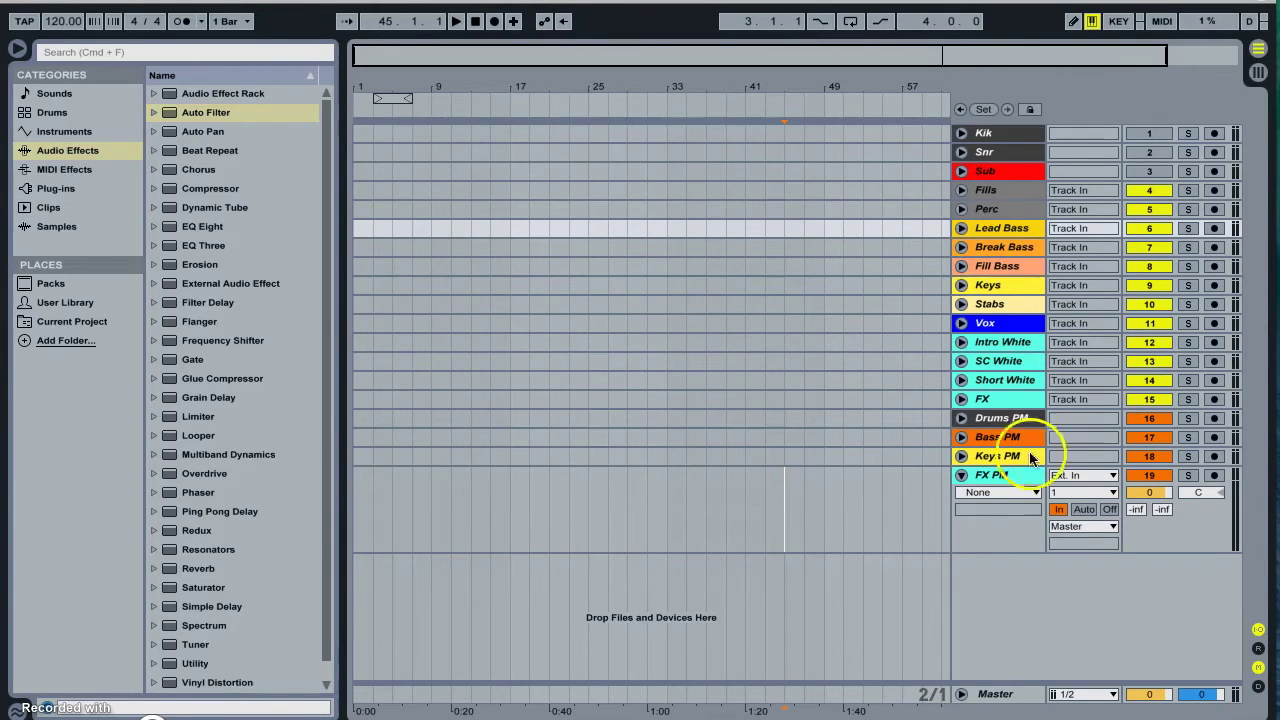
pyautogui.click(961, 475)
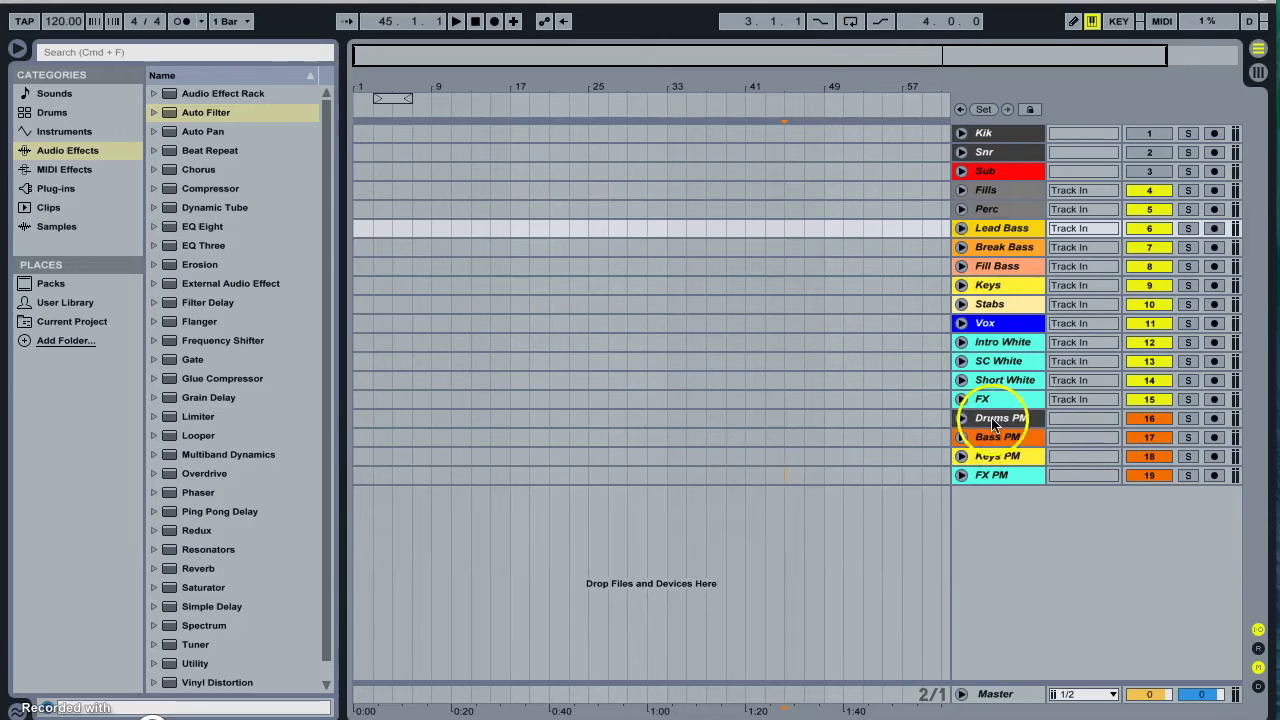
# Group the Drums PM, Bass PM, Keys PM and FX PM tracks and name the group Mix
pyautogui.click(990, 418)
pyautogui.keyDown('shift'); pyautogui.click(988, 477); pyautogui.keyUp('shift')
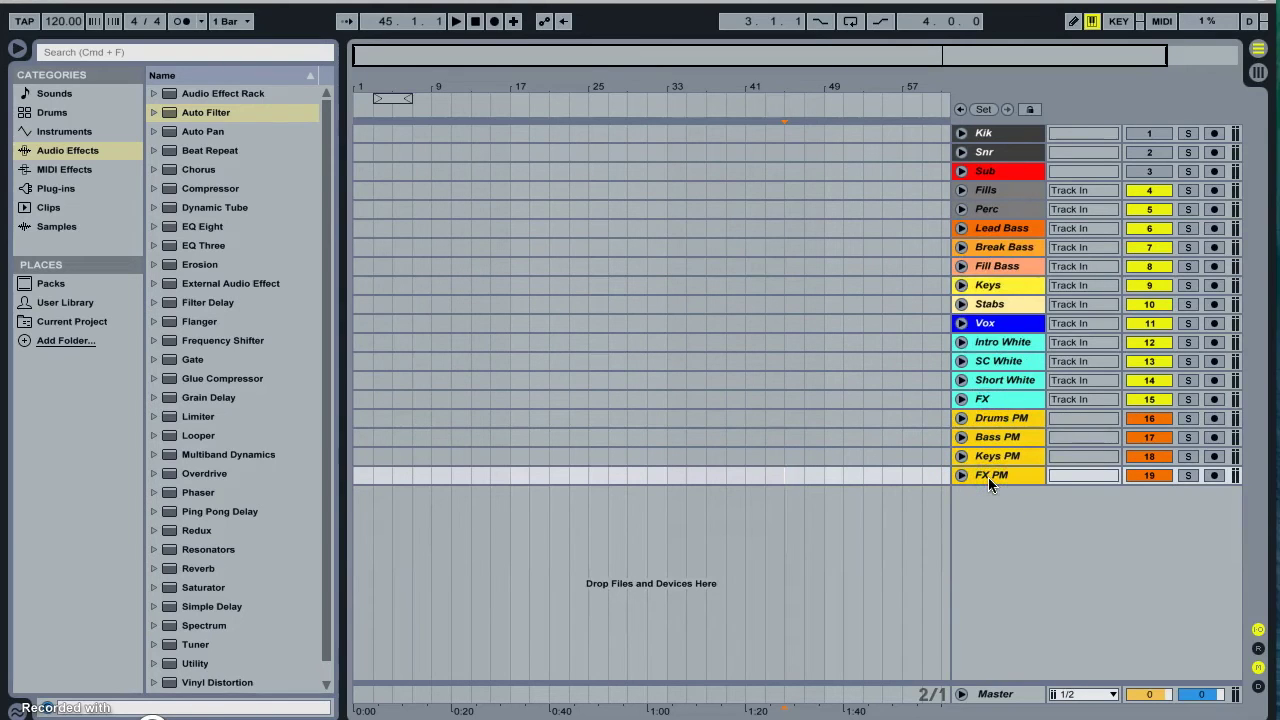
pyautogui.press('super+g')
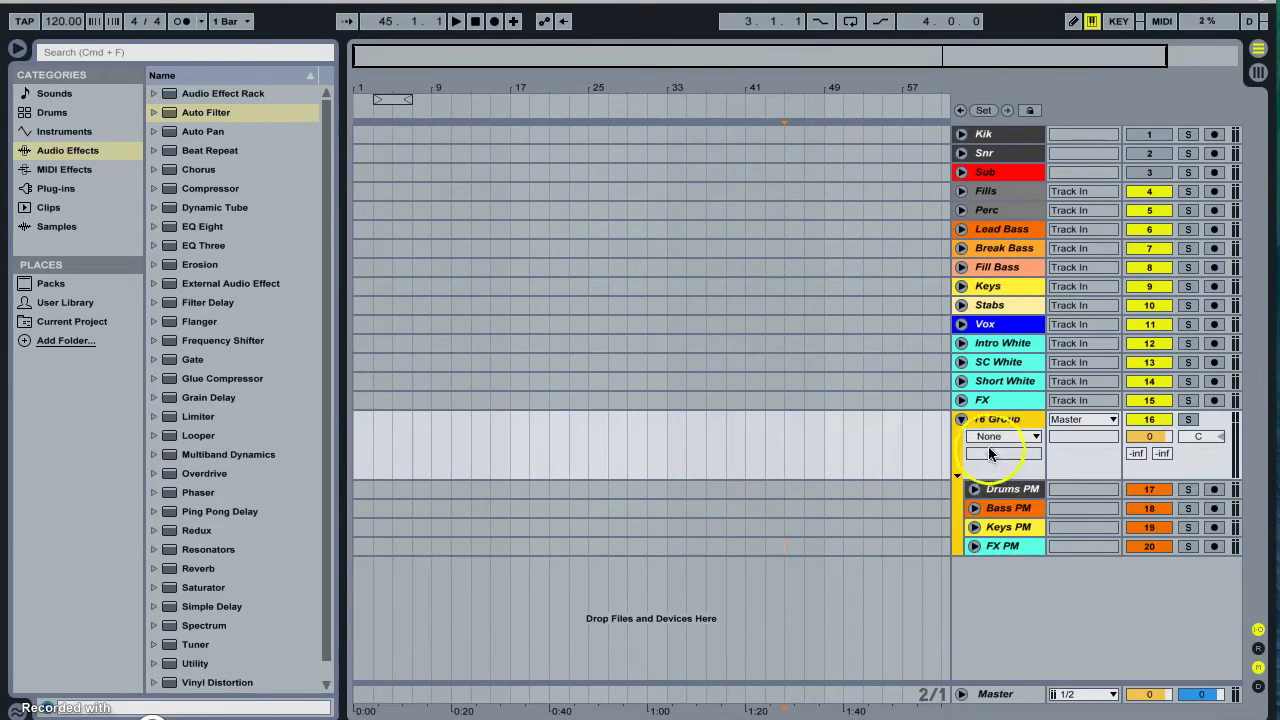
pyautogui.click(988, 420)
pyautogui.write('Mix')
# Color the Mix group track red, and collapse and re-expand the group
pyautogui.rightClick(994, 424)
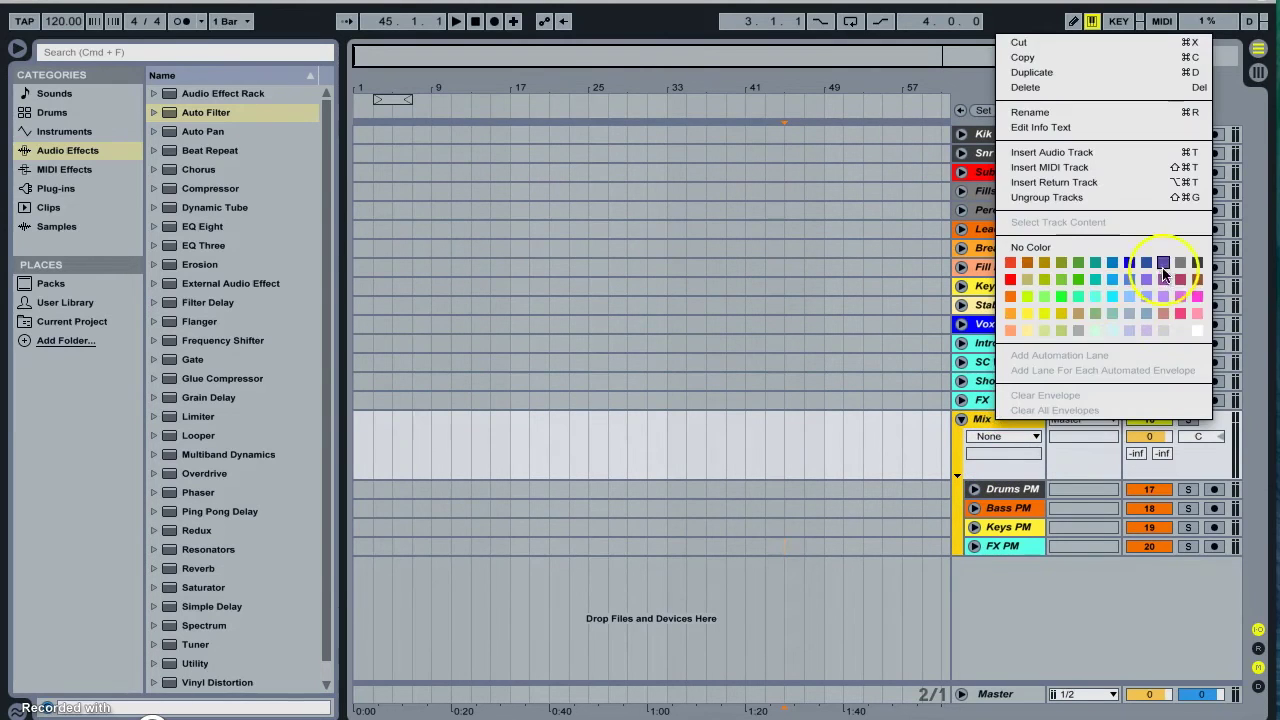
pyautogui.click(1003, 271)
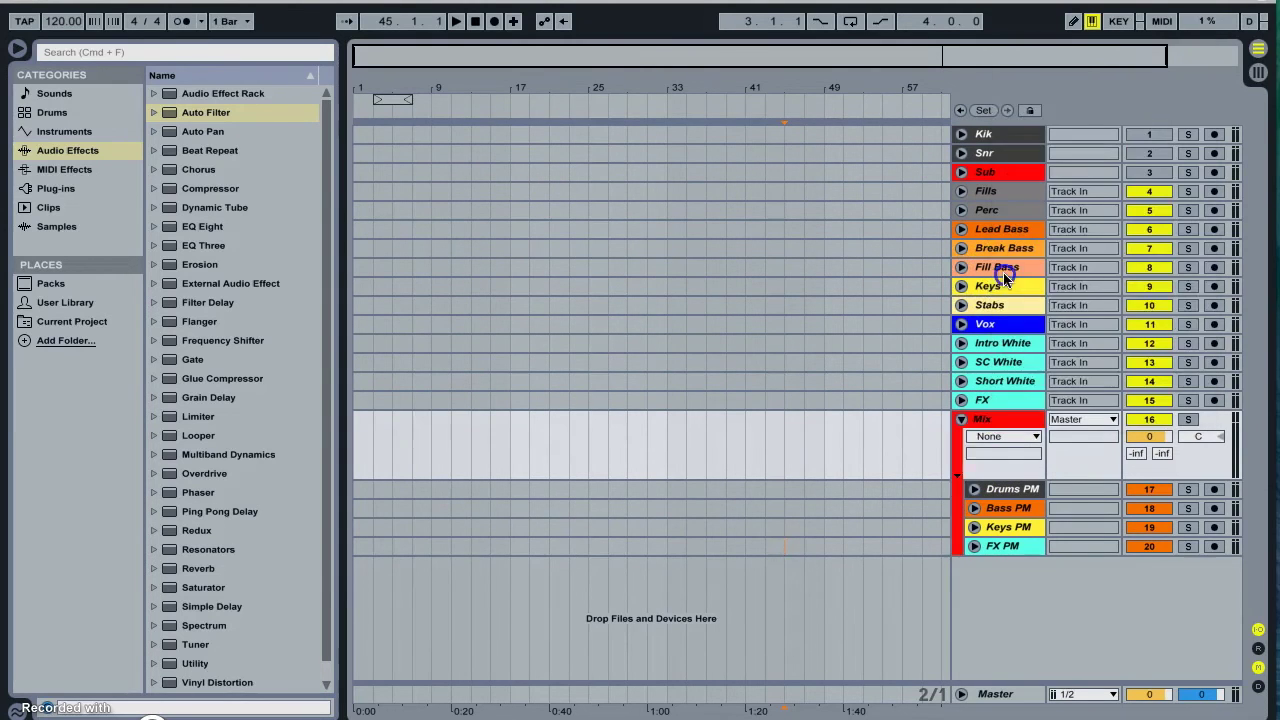
pyautogui.click(961, 420)
pyautogui.click(961, 420)
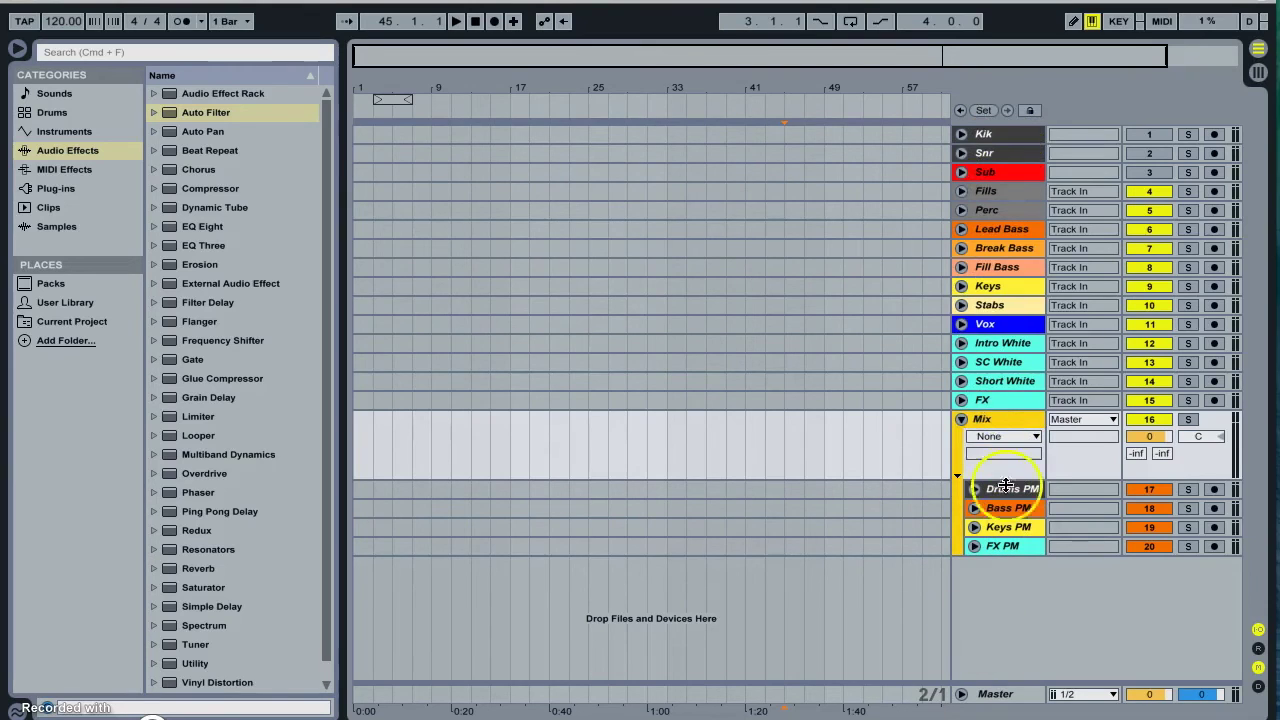
pyautogui.click(985, 421)
pyautogui.click(999, 476)
pyautogui.click(985, 421)
pyautogui.click(995, 455)
pyautogui.moveTo(995, 455); pyautogui.dragTo(983, 420)
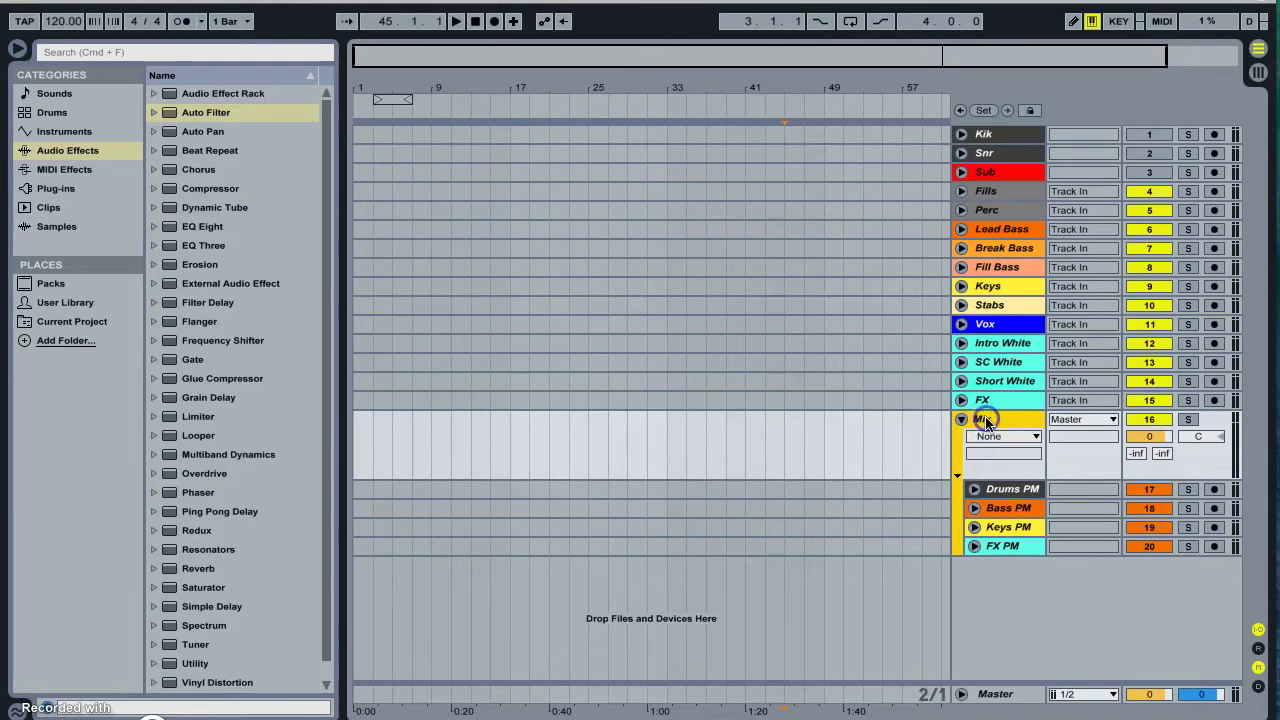
pyautogui.moveTo(957, 429); pyautogui.dragTo(991, 680)
# Expand the Drums PM track to check its output routing, and collapse it again
pyautogui.moveTo(1006, 491); pyautogui.dragTo(976, 492)
pyautogui.click(975, 489)
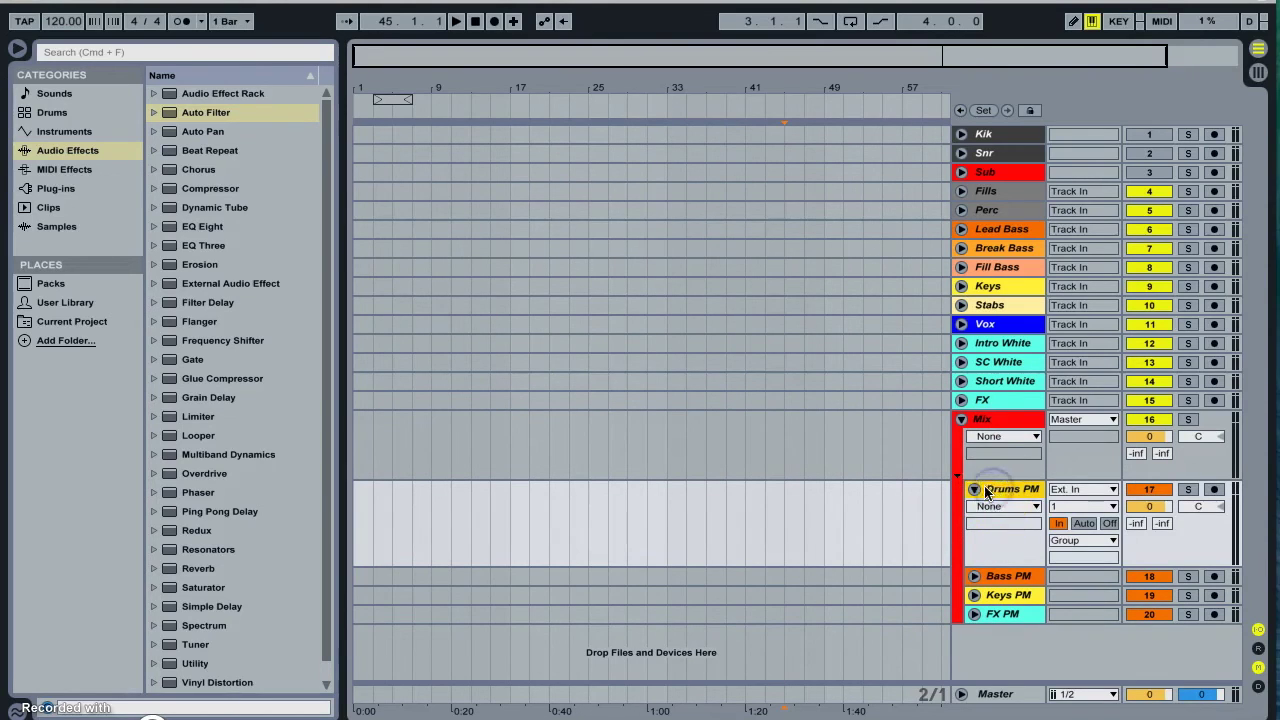
pyautogui.click(974, 489)
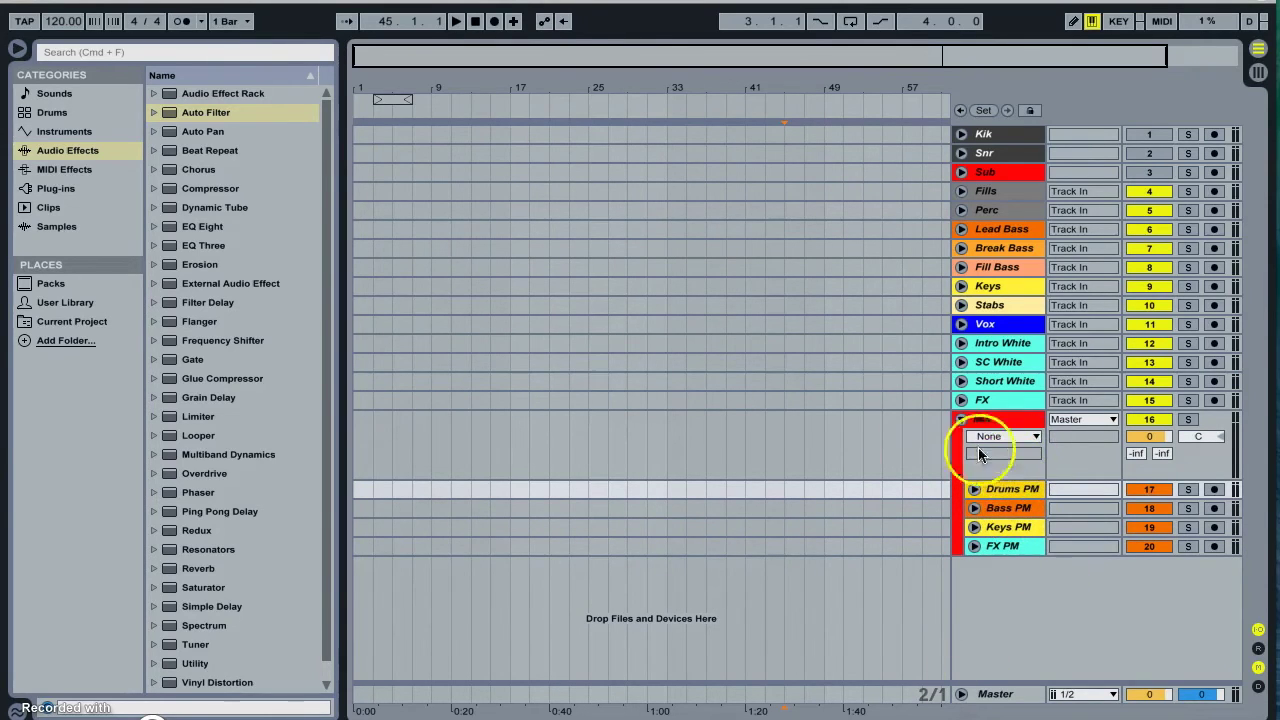
pyautogui.click(1005, 510)
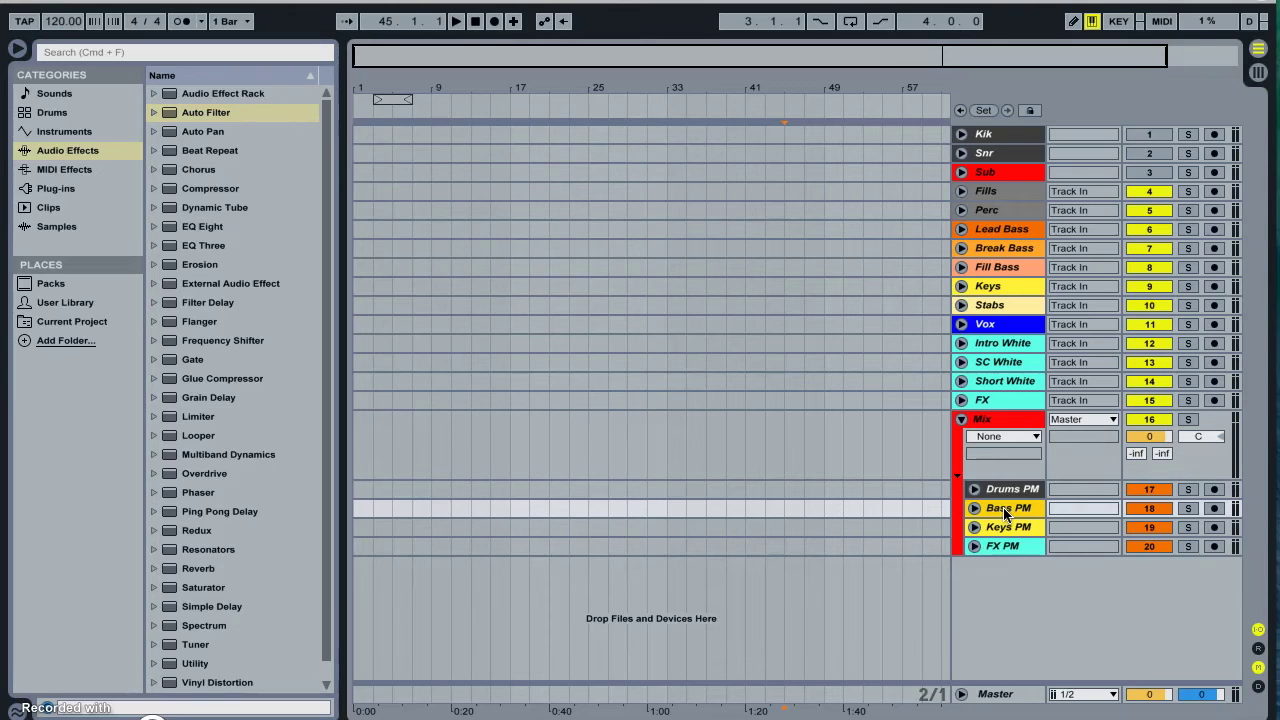
pyautogui.click(1000, 490)
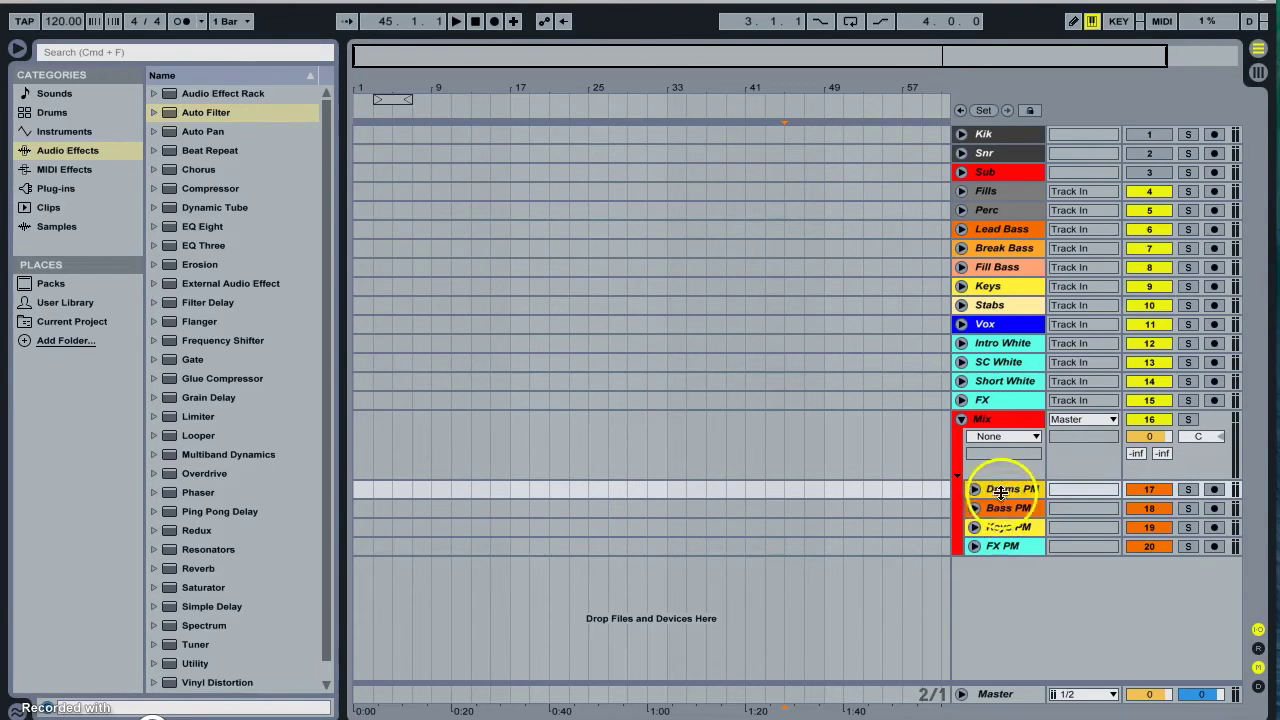
pyautogui.moveTo(1001, 488); pyautogui.dragTo(1003, 512)
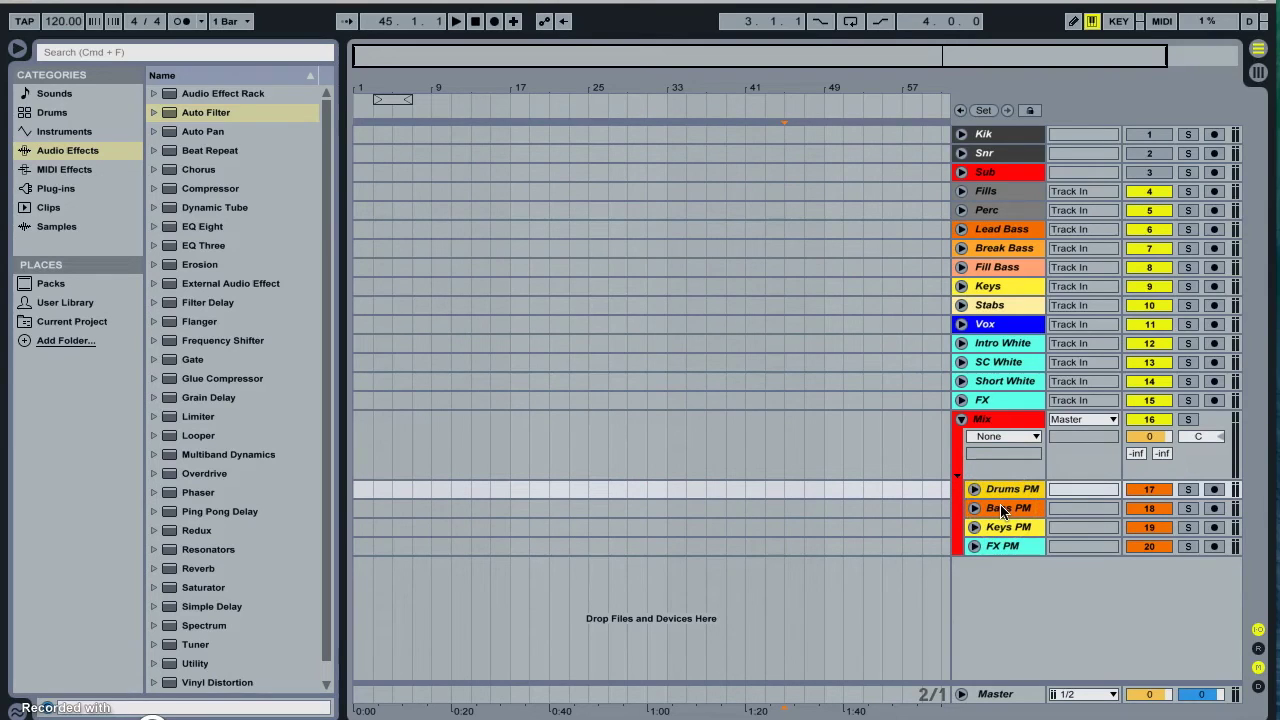
pyautogui.click(982, 419)
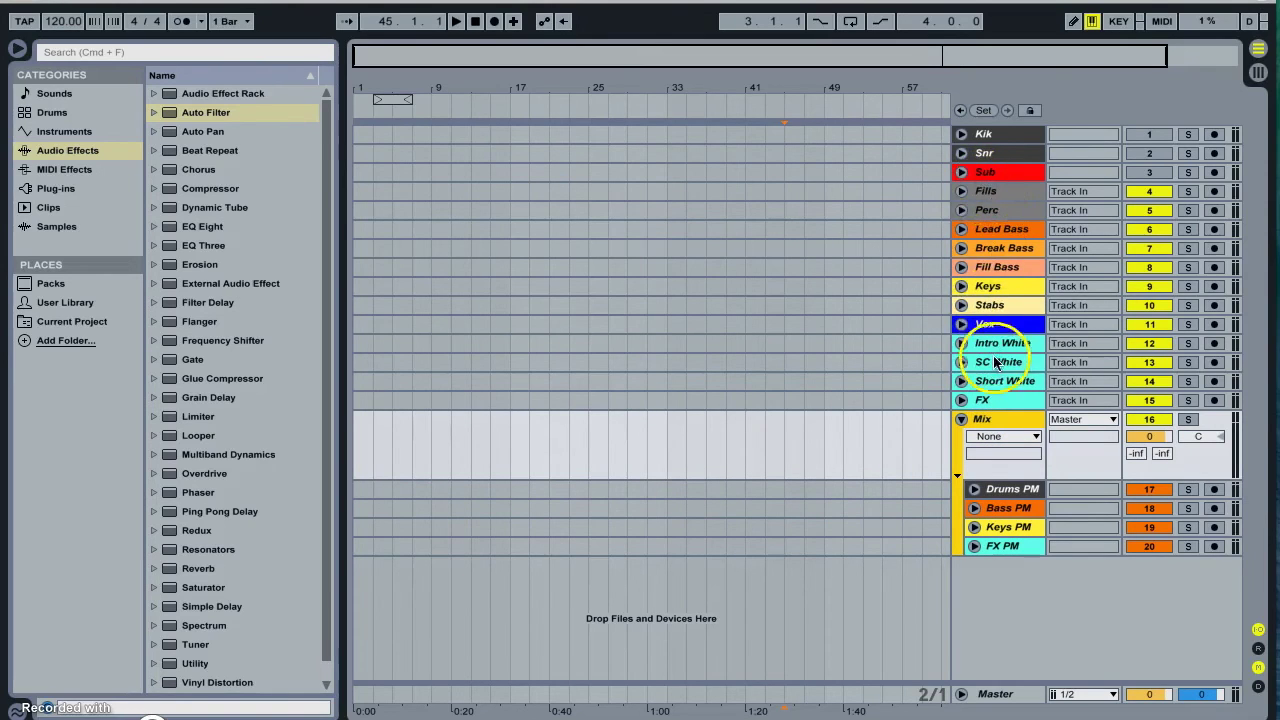
pyautogui.click(985, 191)
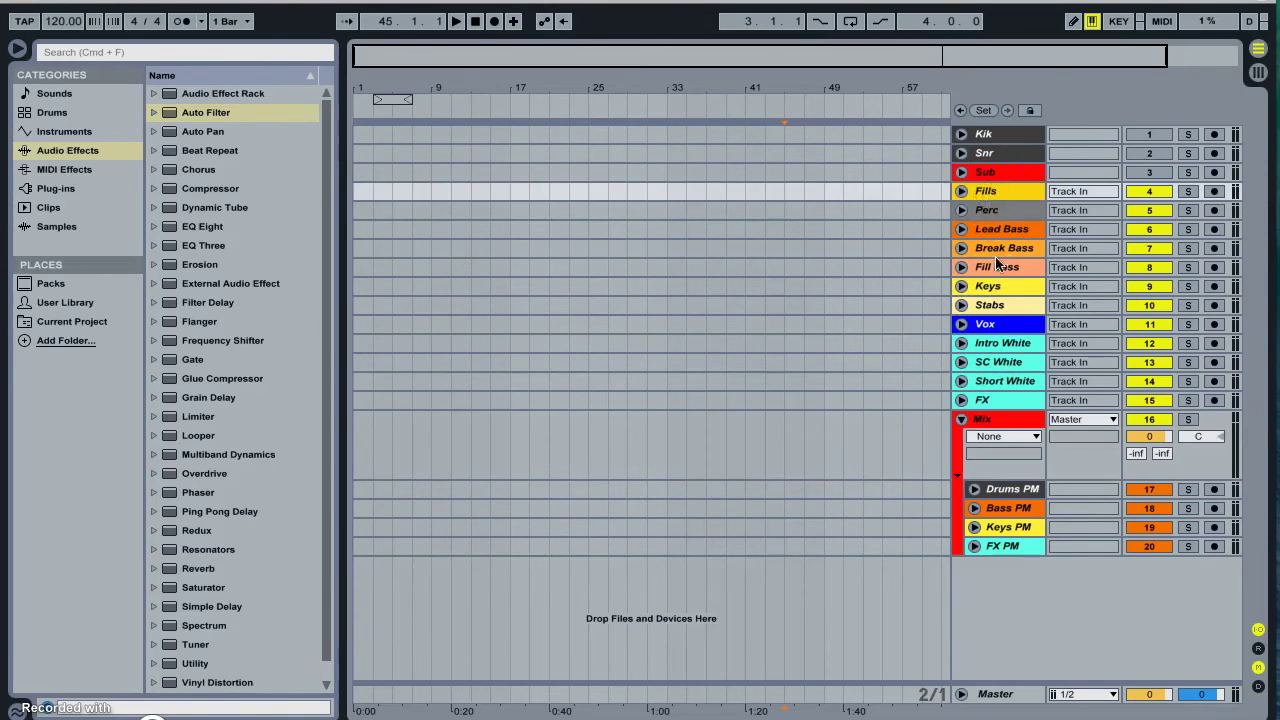
pyautogui.keyDown('shift'); pyautogui.click(998, 393); pyautogui.keyUp('shift')
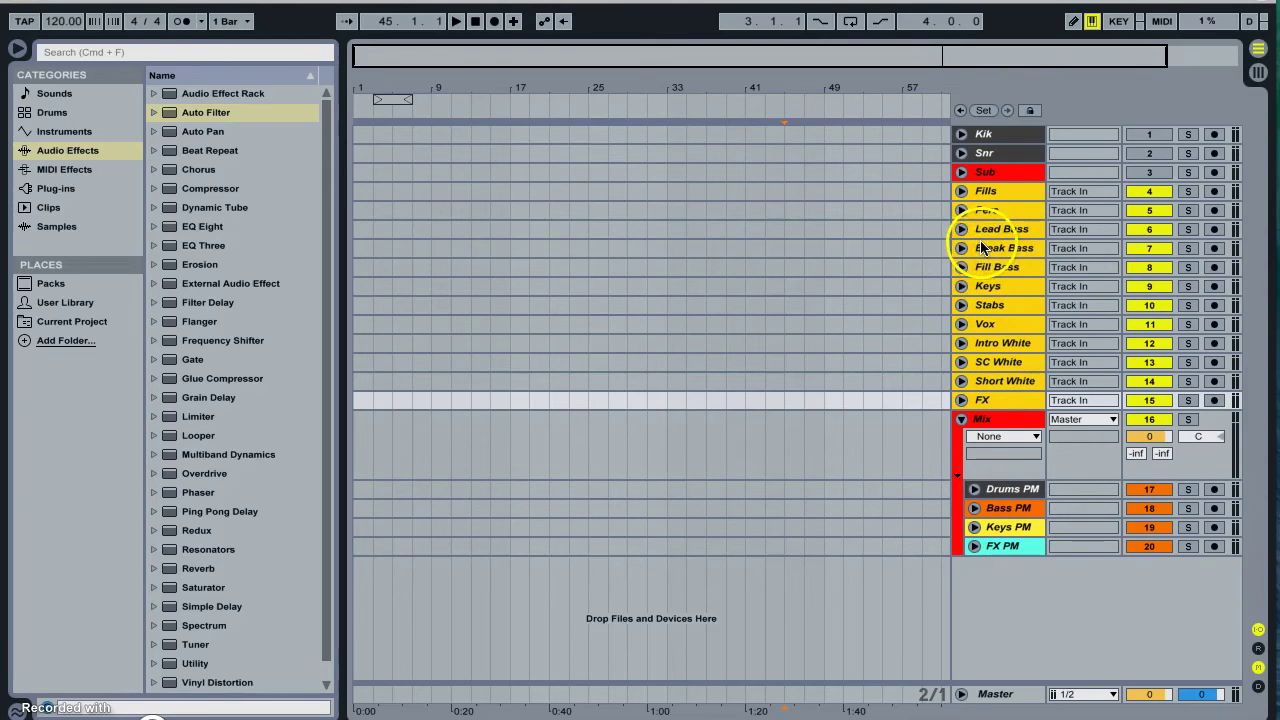
pyautogui.click(998, 428)
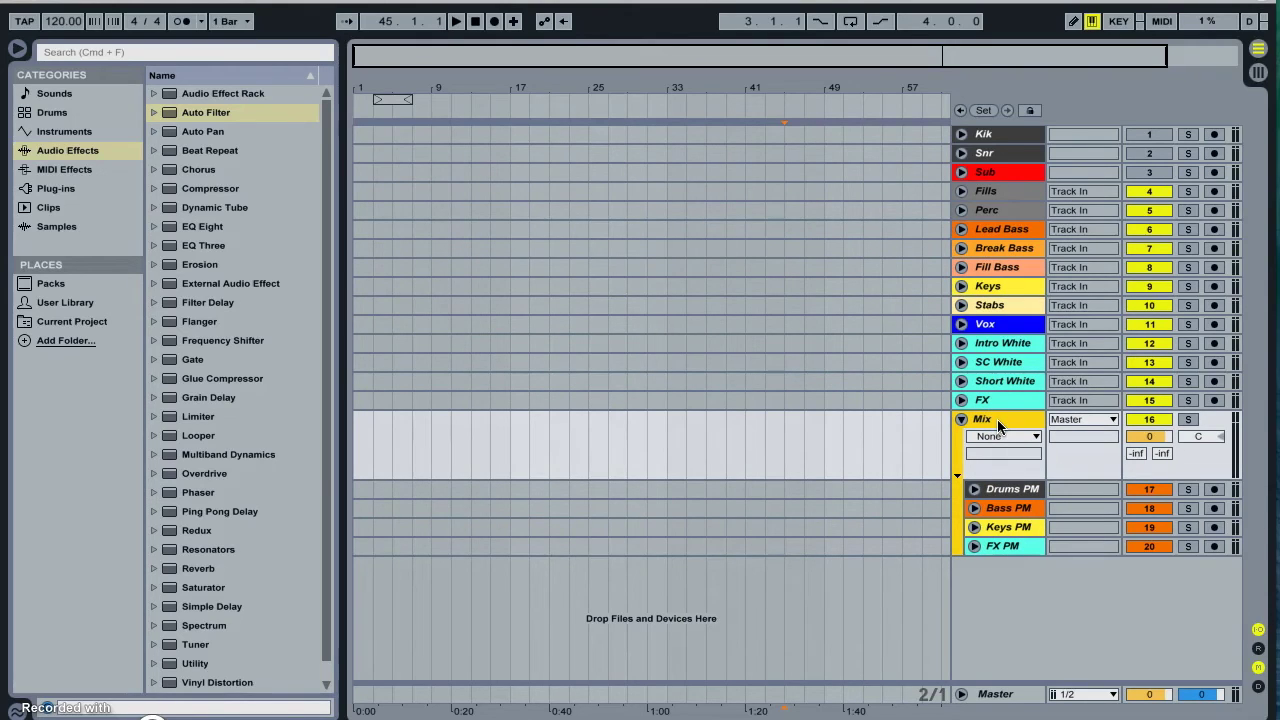
# Collapse the Mix group and activate the Kik, Snr and Sub tracks together
pyautogui.click(998, 425)
pyautogui.click(962, 419)
pyautogui.click(986, 135)
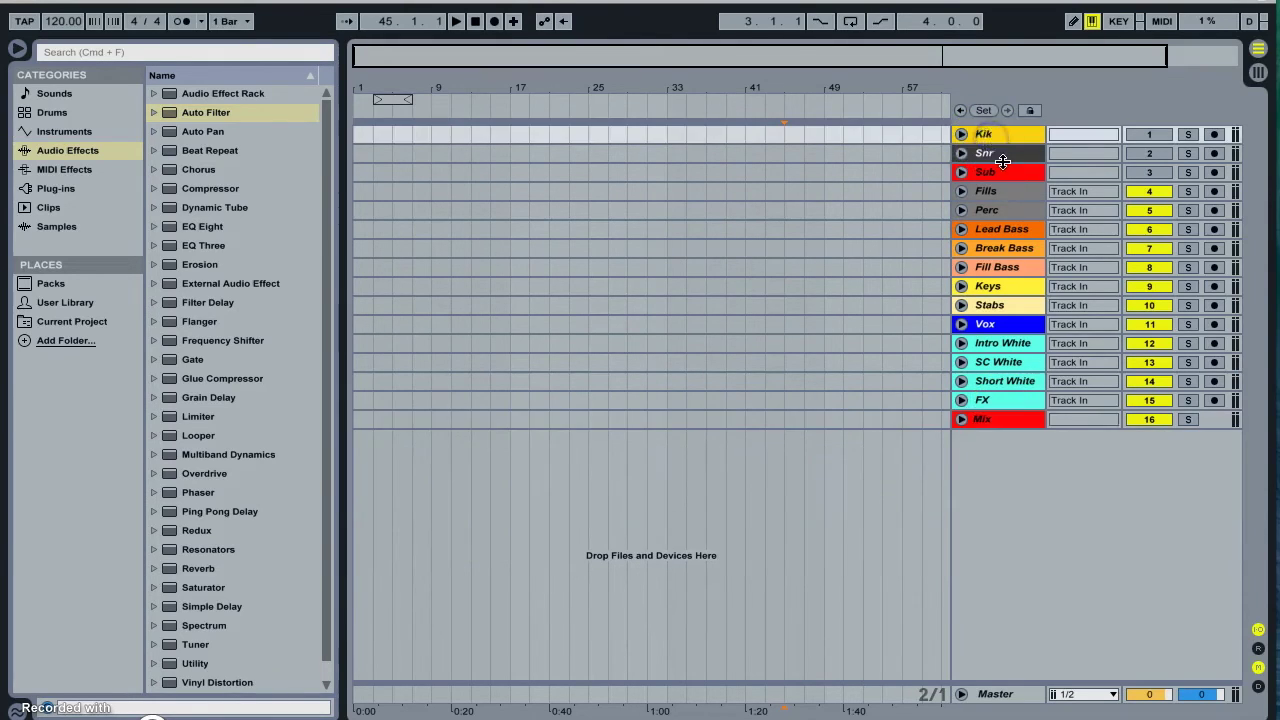
pyautogui.click(1004, 172)
pyautogui.click(1145, 170)
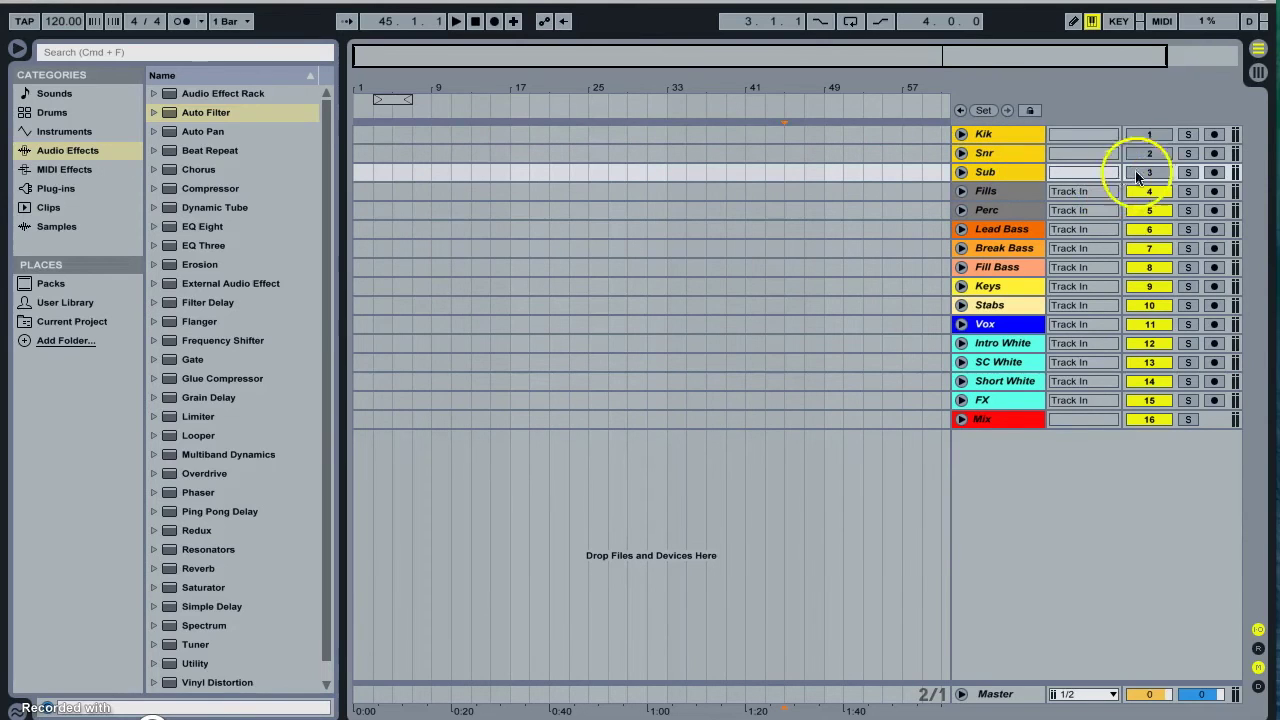
pyautogui.click(980, 172)
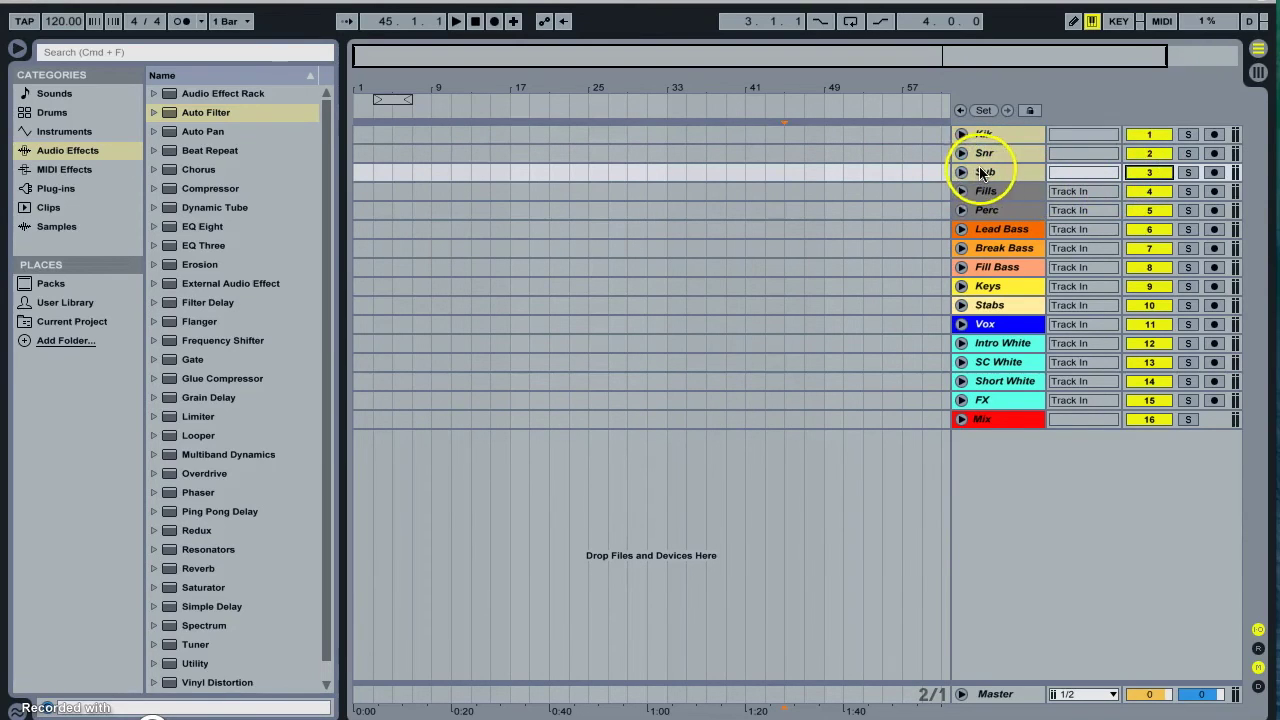
pyautogui.click(990, 153)
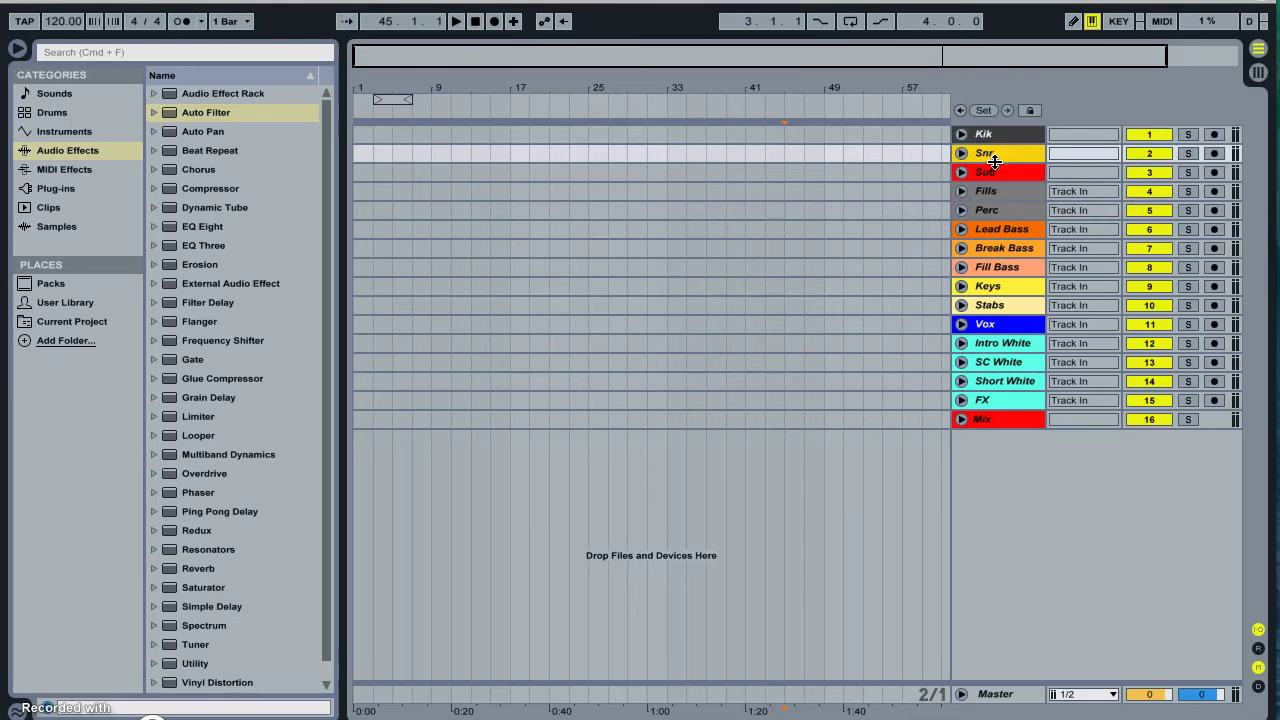
pyautogui.moveTo(993, 162); pyautogui.dragTo(987, 419)
pyautogui.moveTo(990, 198)
pyautogui.mouseDown()
pyautogui.moveTo(988, 134)
pyautogui.moveTo(992, 183)
pyautogui.mouseUp()
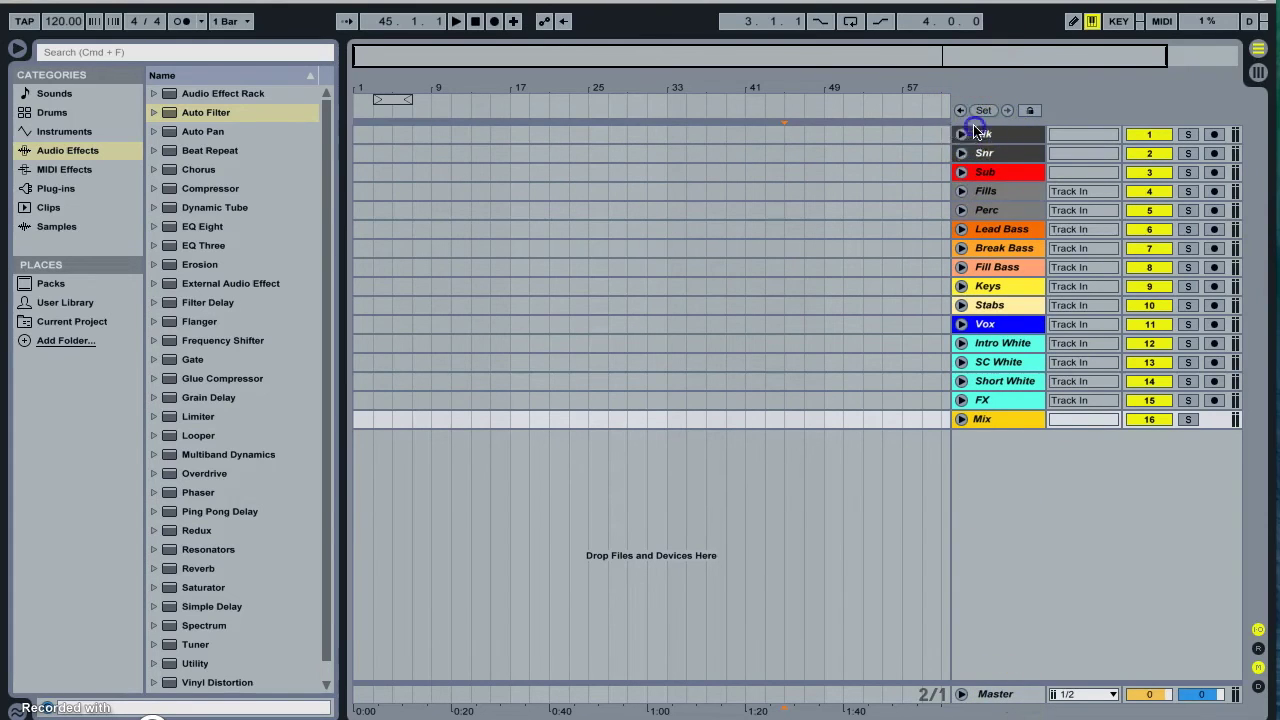
# Expand the Kik, Snr and Sub tracks together to check their output routing
pyautogui.click(975, 132)
pyautogui.keyDown('shift'); pyautogui.click(985, 172); pyautogui.keyUp('shift')
pyautogui.click(960, 170)
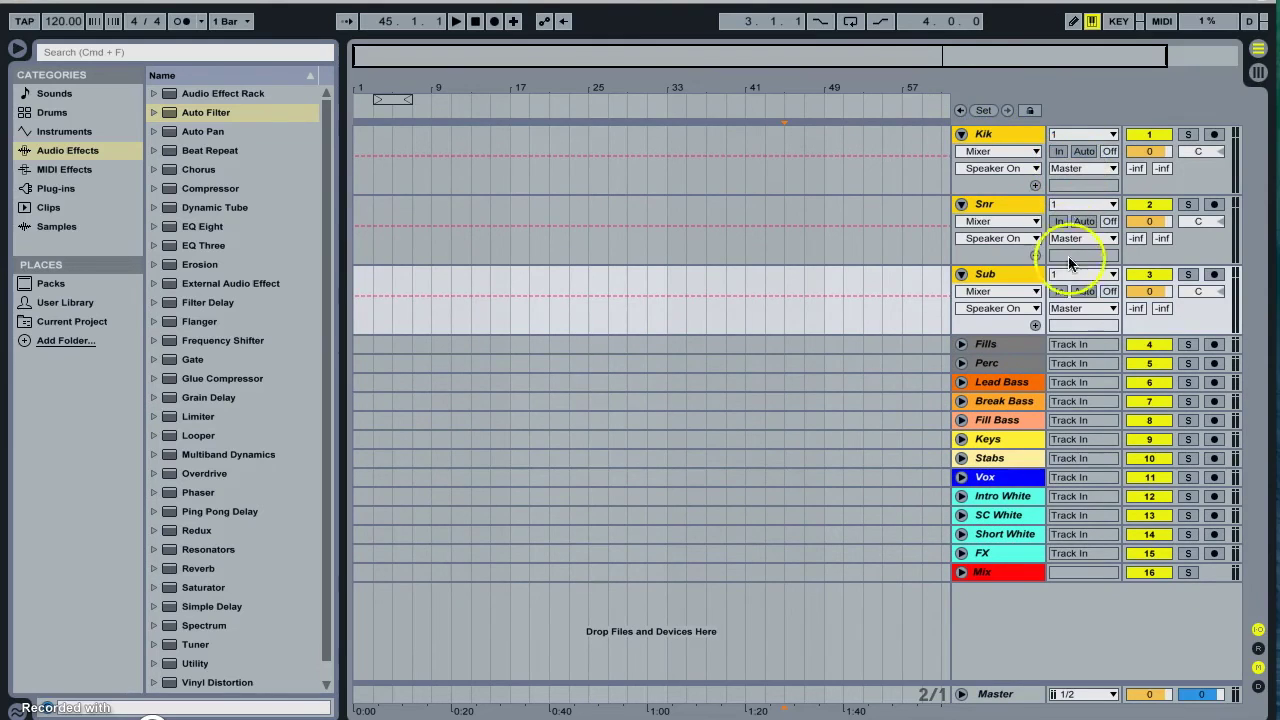
# Expand the Fills through Fill Bass tracks to check their output routing, and collapse all tracks again
pyautogui.click(977, 343)
pyautogui.keyDown('shift'); pyautogui.click(977, 421); pyautogui.keyUp('shift')
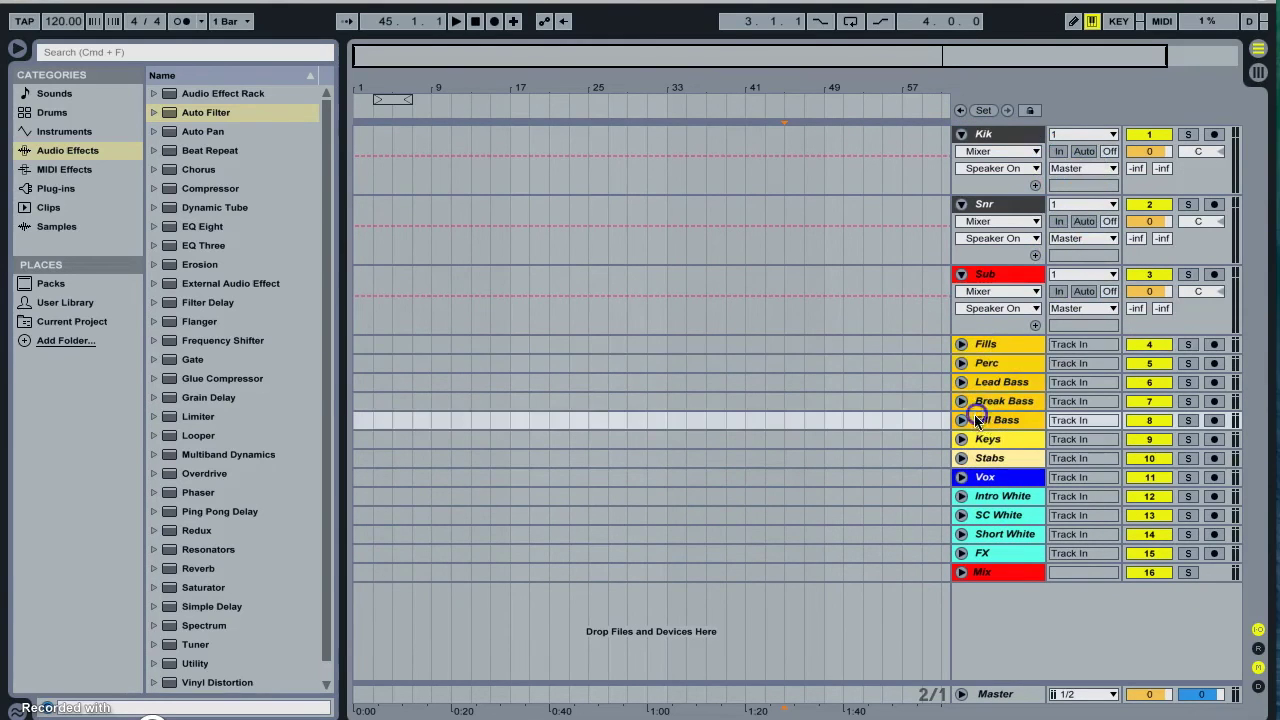
pyautogui.click(962, 420)
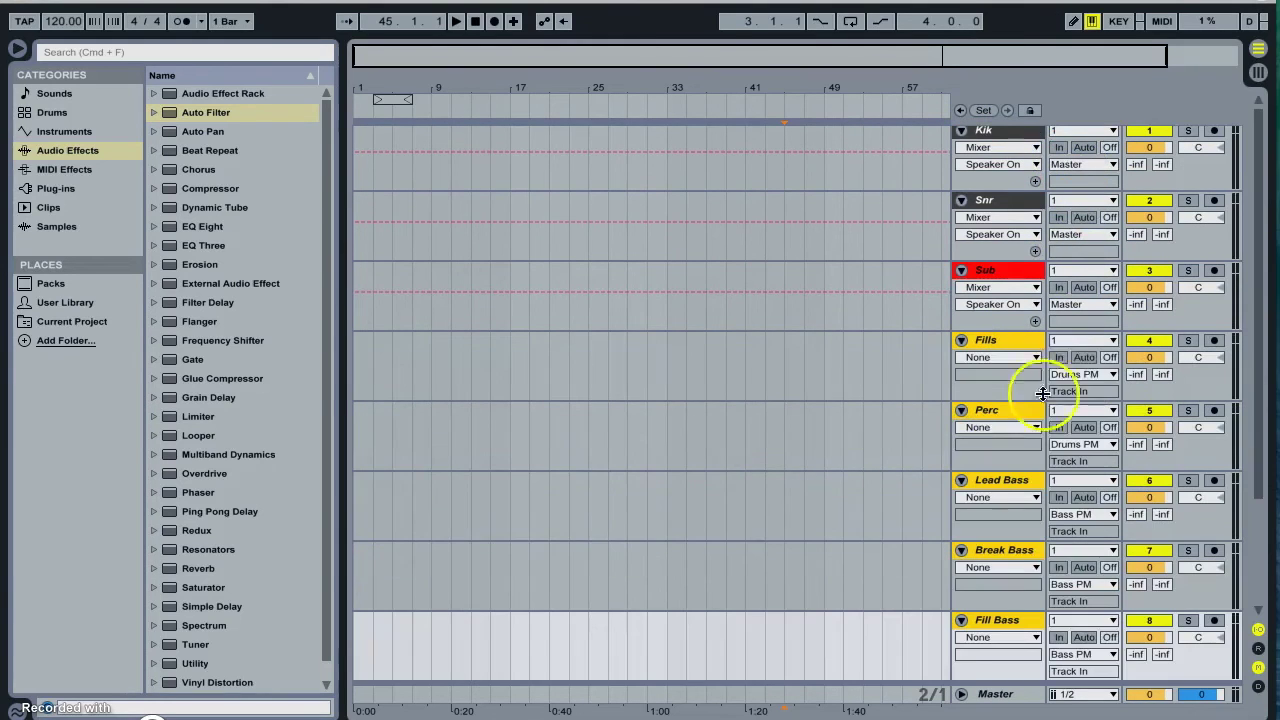
pyautogui.press('super+a')
pyautogui.click(961, 270)
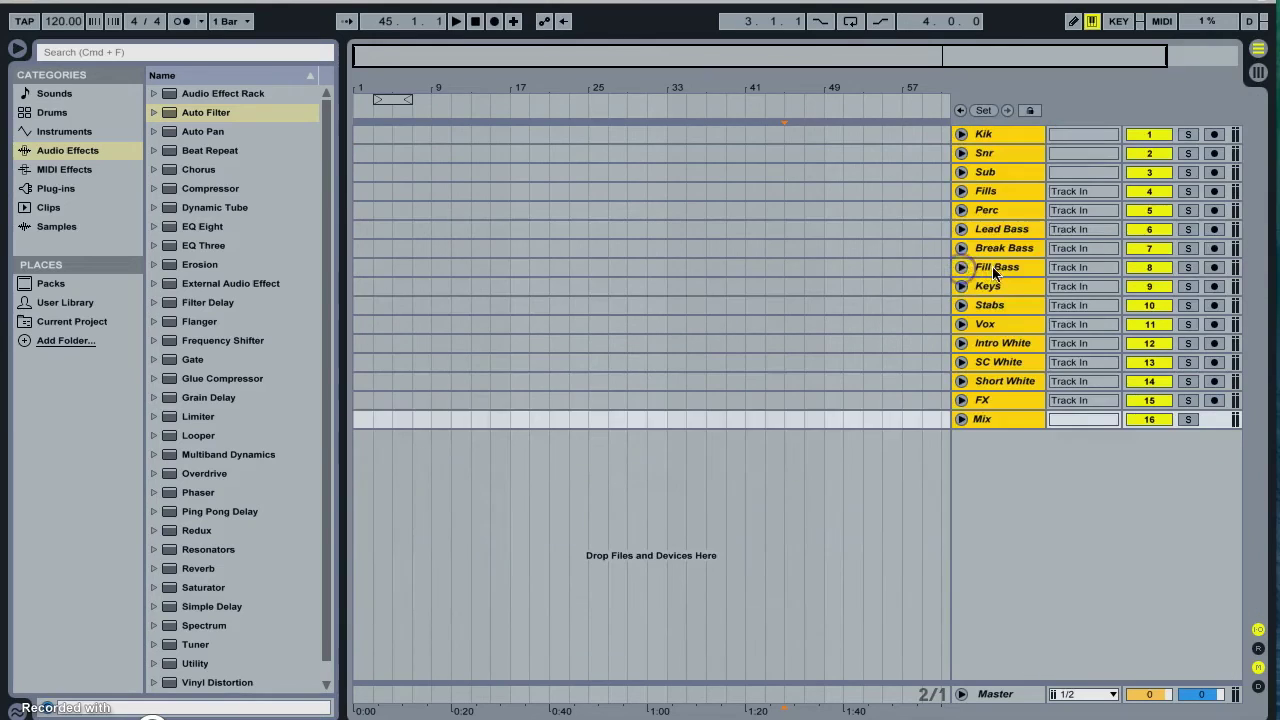
pyautogui.click(988, 134)
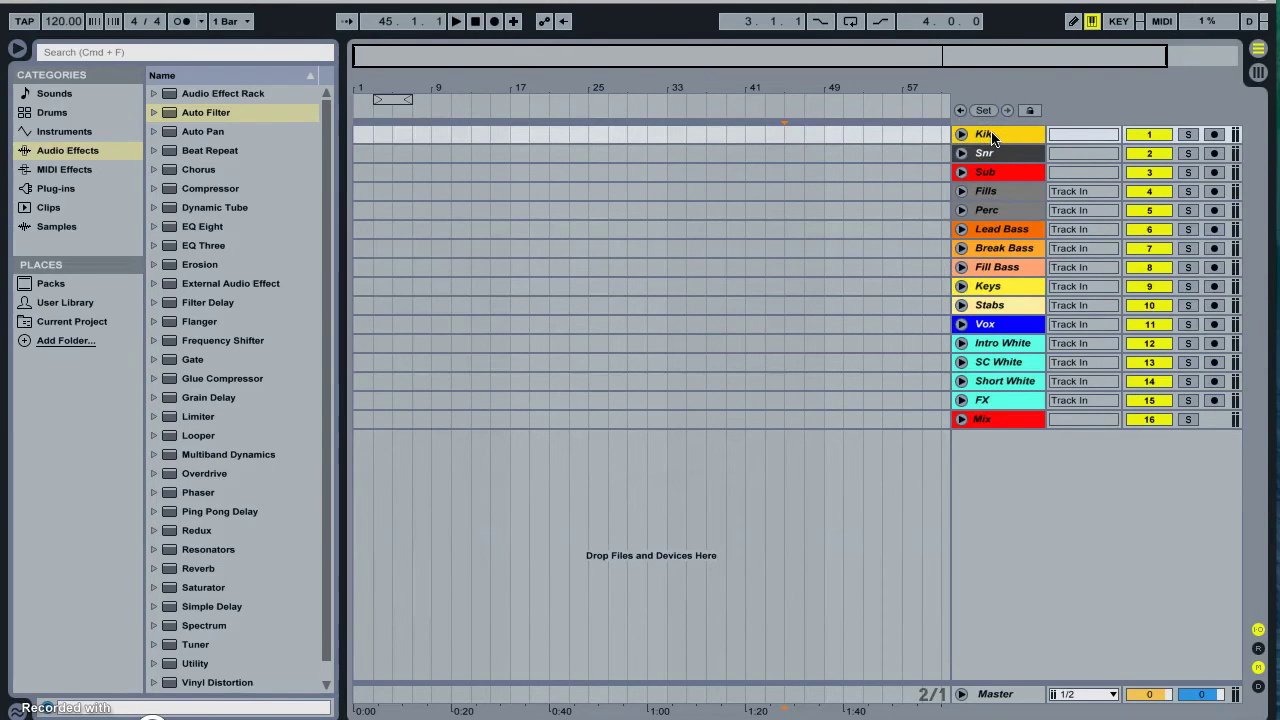
pyautogui.click(995, 141)
pyautogui.doubleClick(971, 422)
pyautogui.press('BackSpace')
pyautogui.click(995, 422)
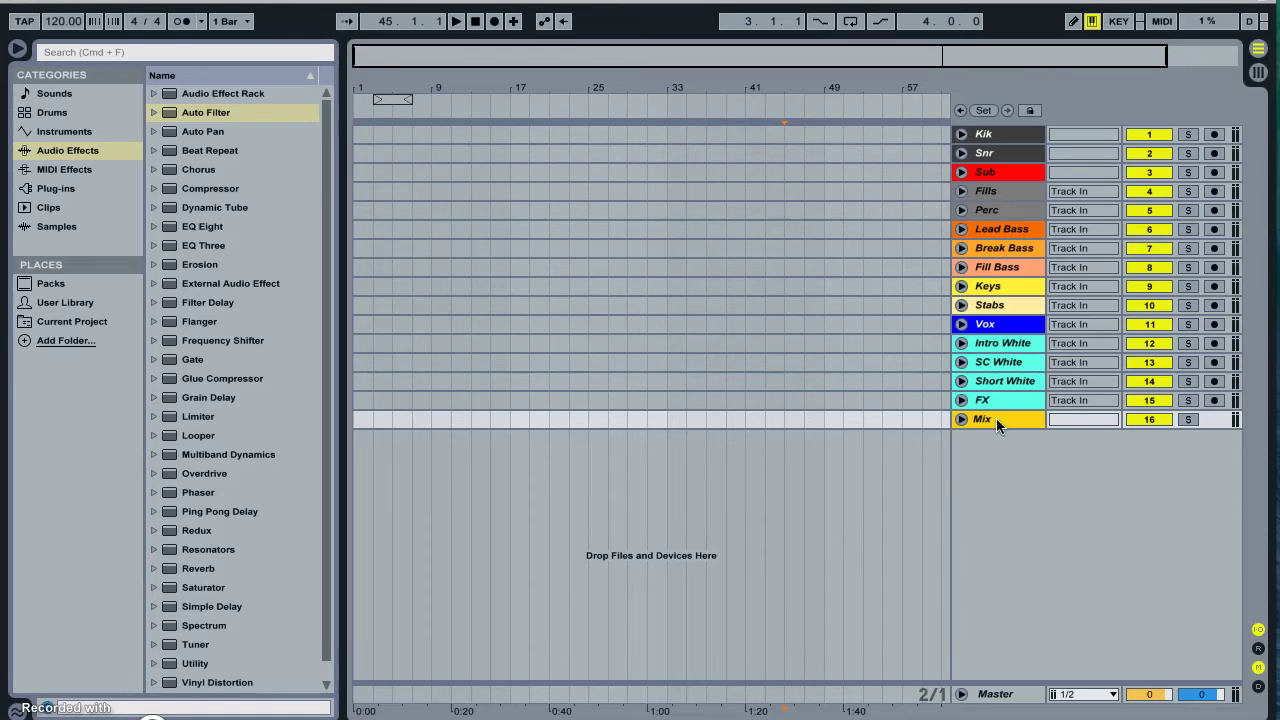
pyautogui.click(985, 152)
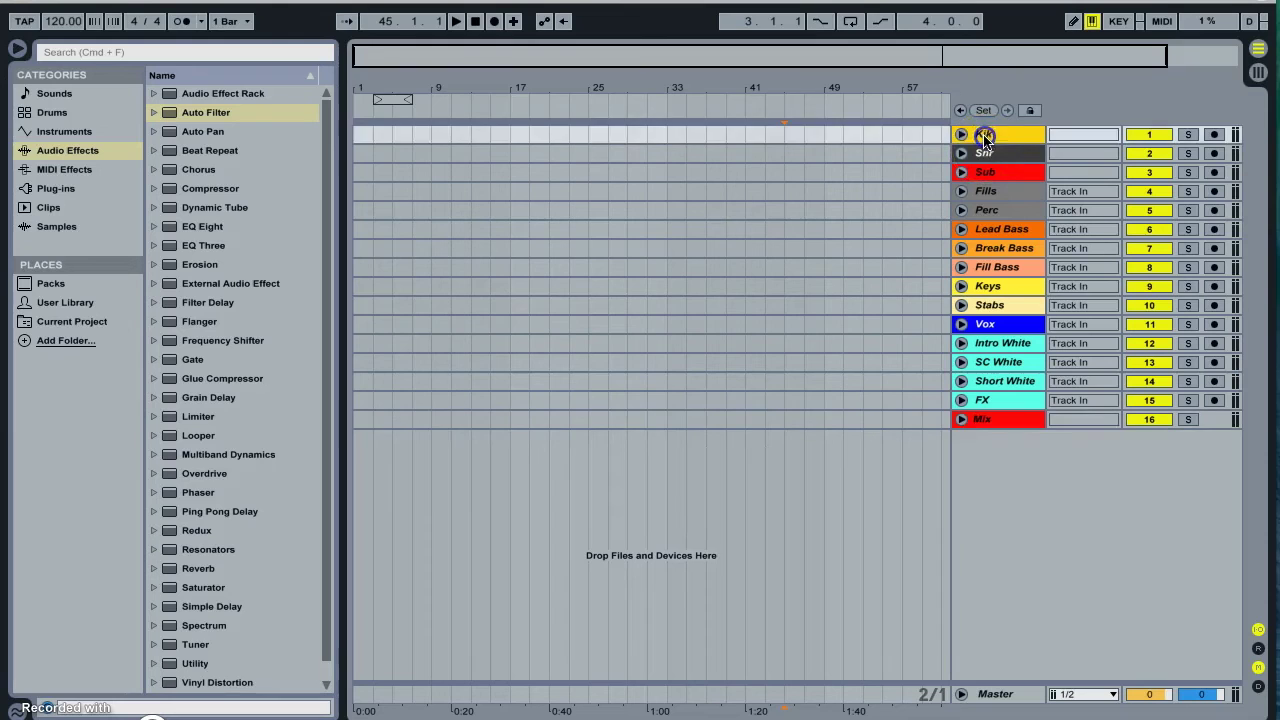
# Expand the Mix group to show its PM bus tracks
pyautogui.click(995, 420)
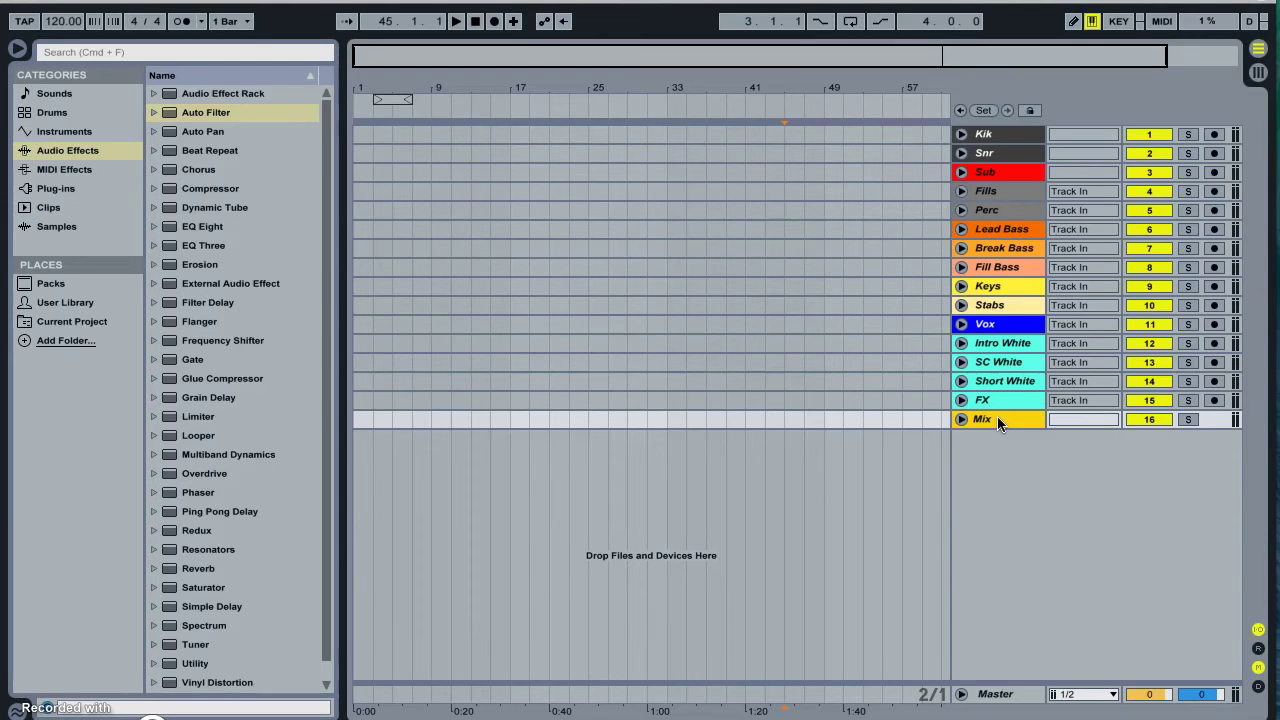
pyautogui.click(961, 419)
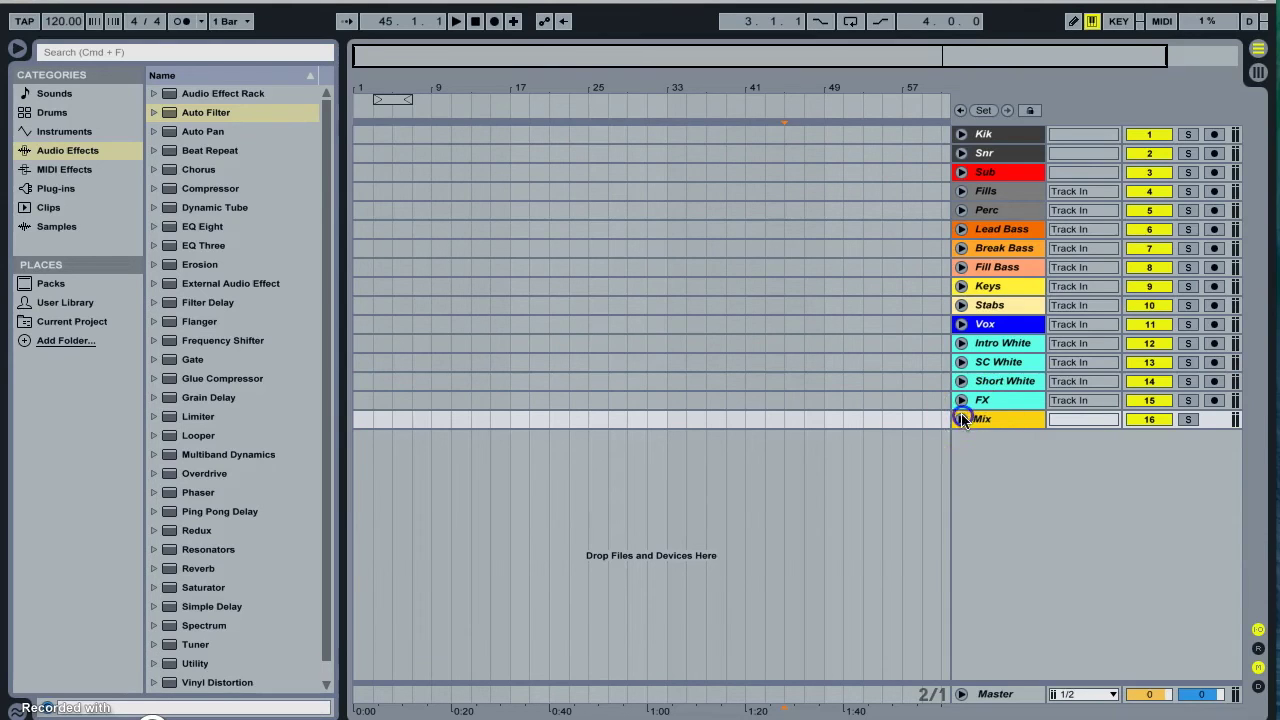
# Group the Kik and Snr tracks as a trial, and ungroup them again
pyautogui.click(986, 148)
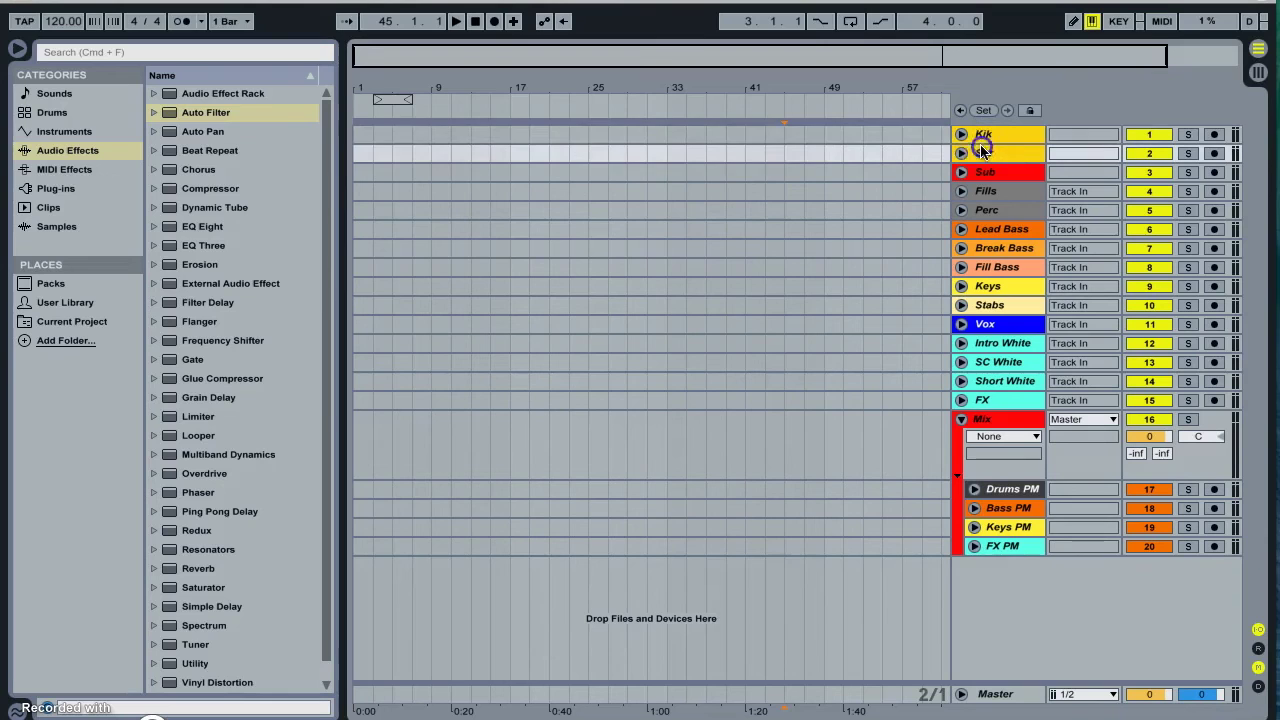
pyautogui.hotkey('ctrl', 'g')
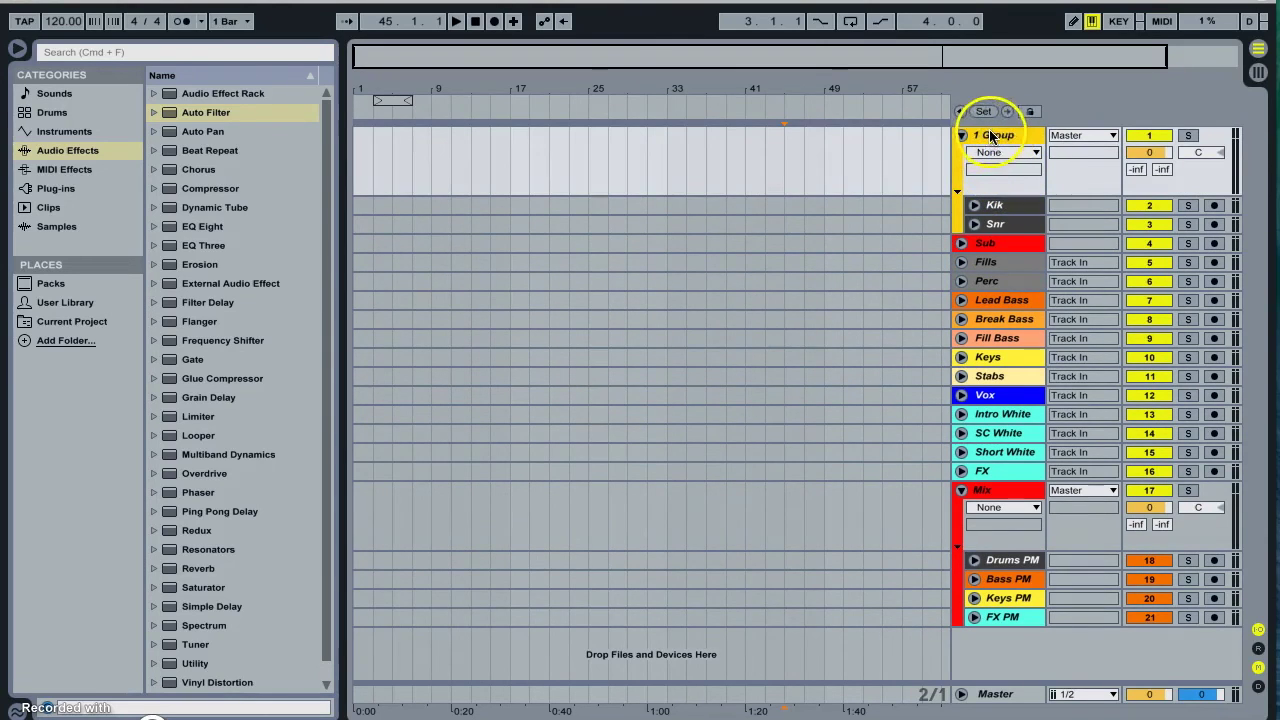
pyautogui.hotkey('ctrl', 'shift', 'g')
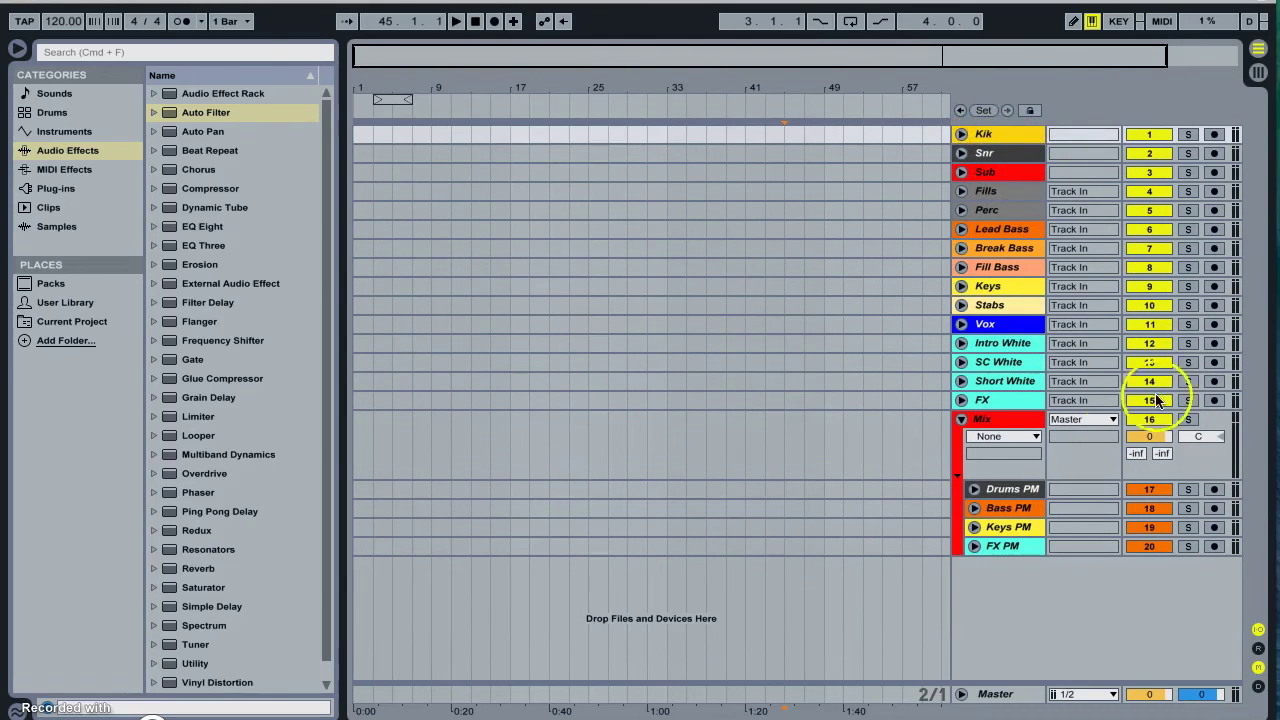
pyautogui.click(1008, 489)
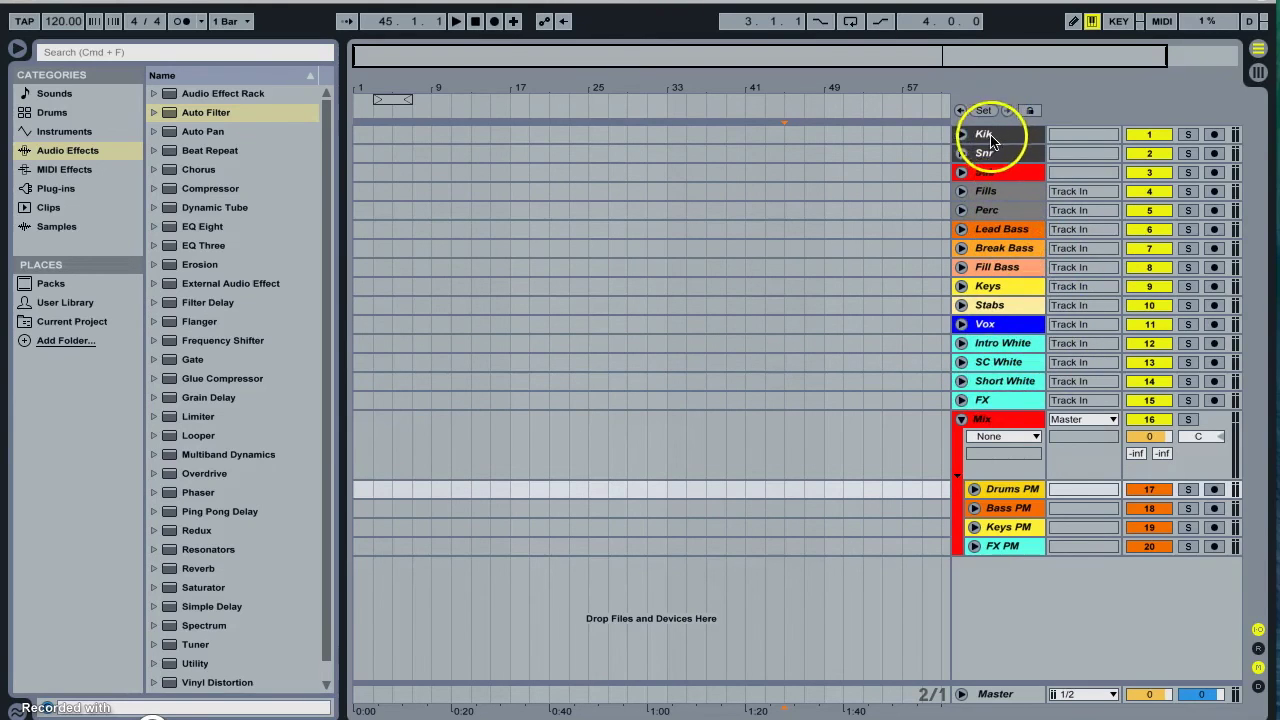
pyautogui.click(990, 512)
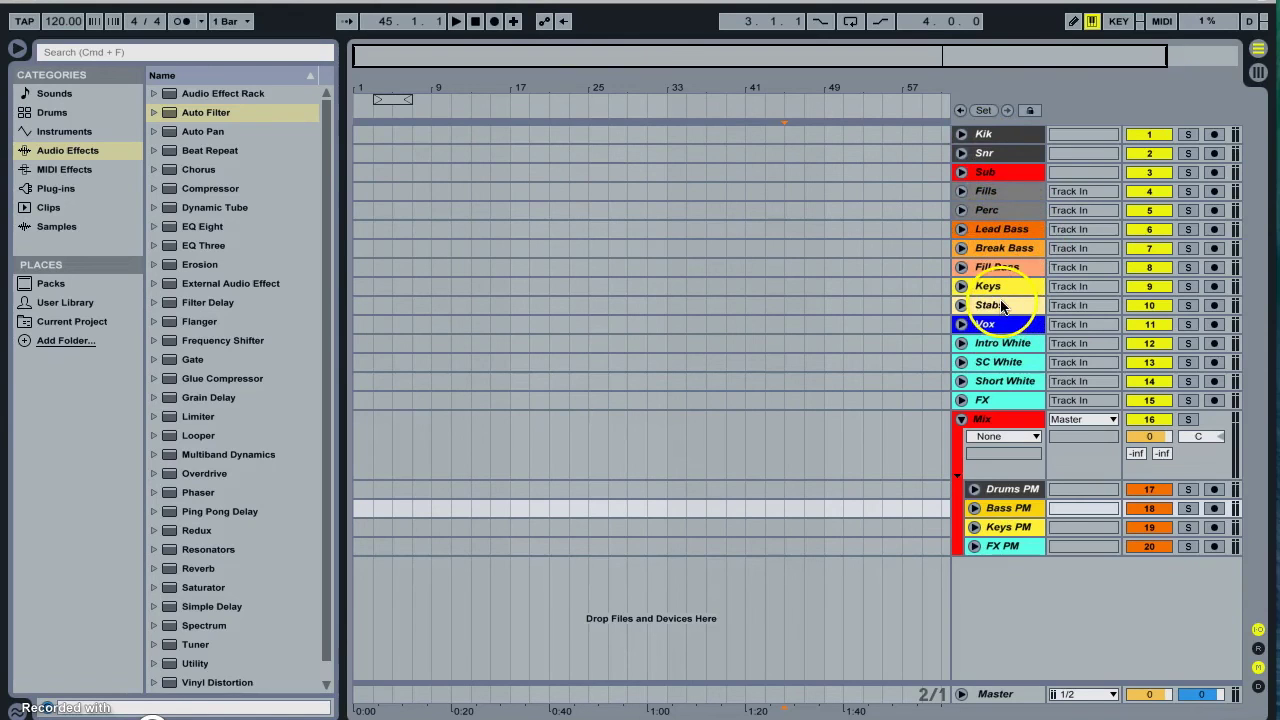
pyautogui.click(993, 229)
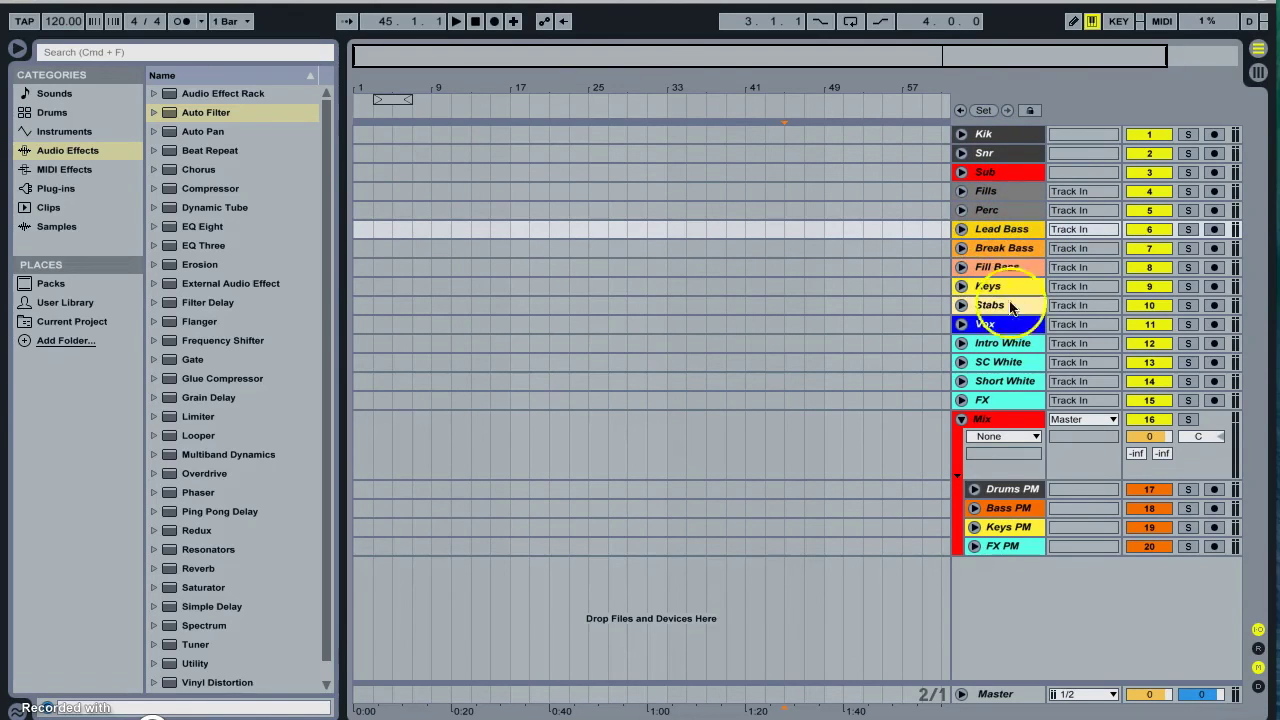
pyautogui.click(1009, 505)
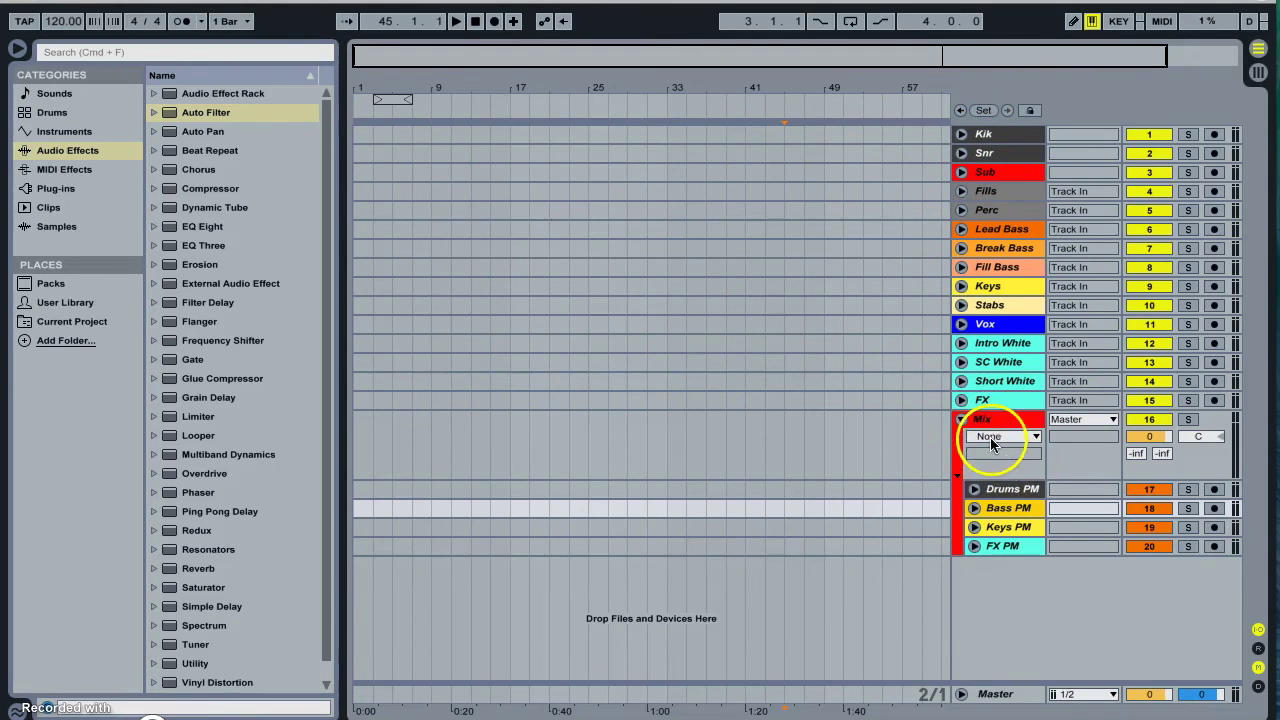
pyautogui.click(985, 140)
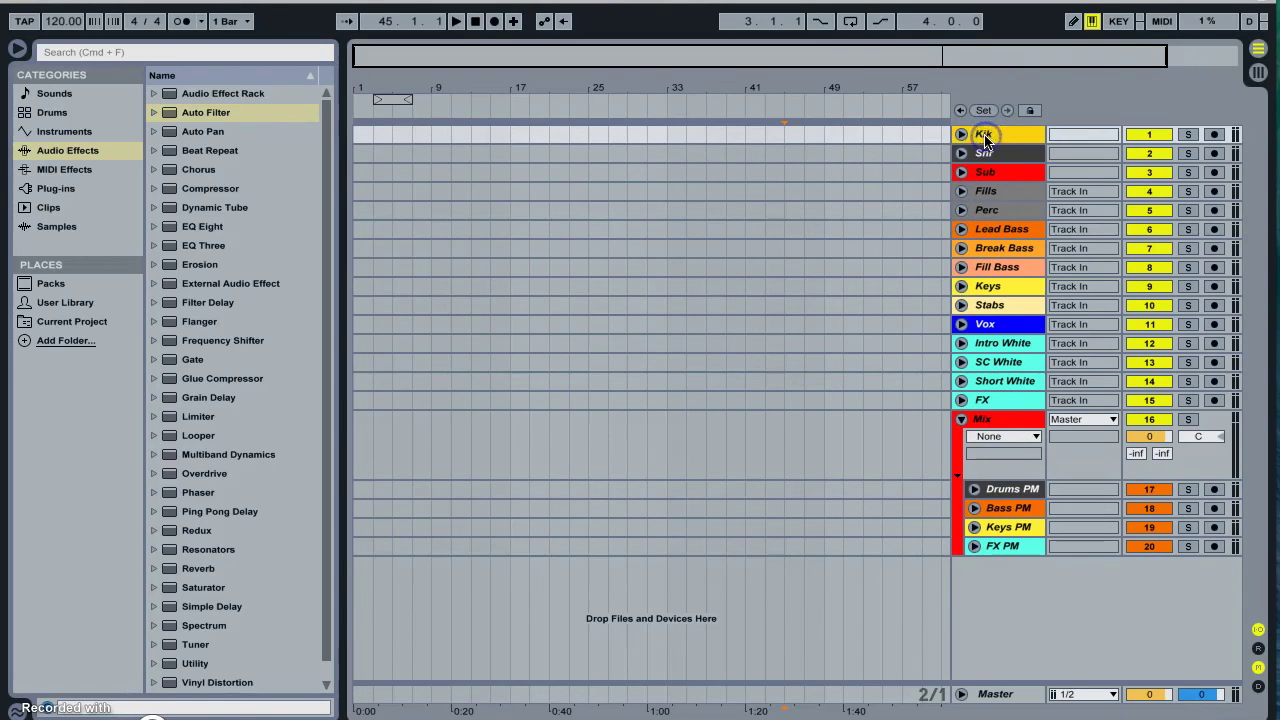
pyautogui.click(985, 172)
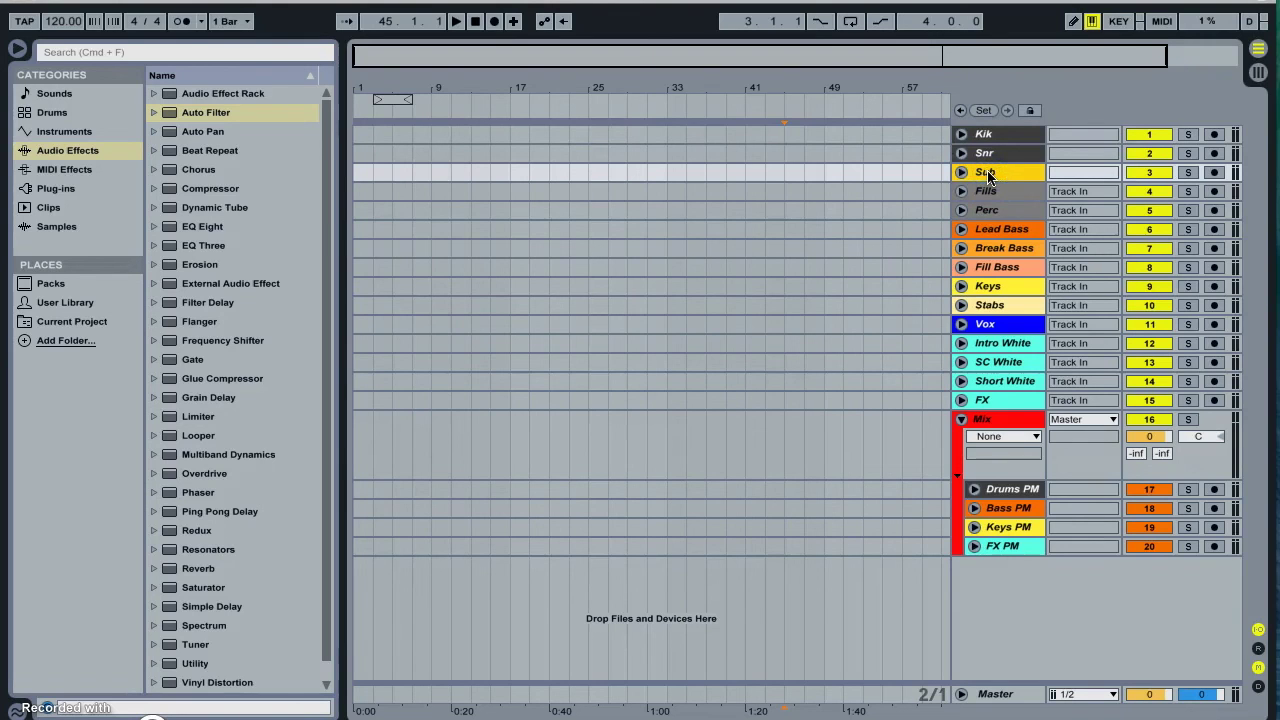
pyautogui.click(992, 420)
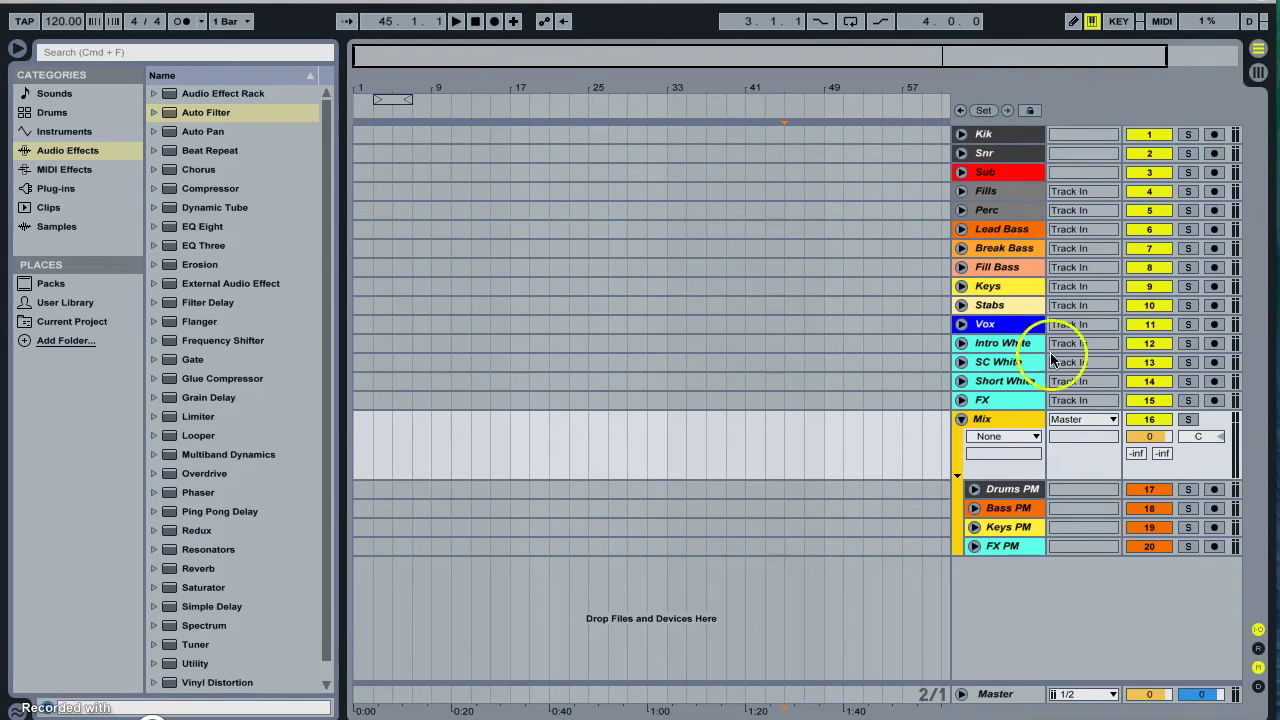
# Show the Master track's Saturator, EQ Eight and Limiter chain for review, and hide the device view again
pyautogui.click(1000, 694)
pyautogui.doubleClick(1000, 694)
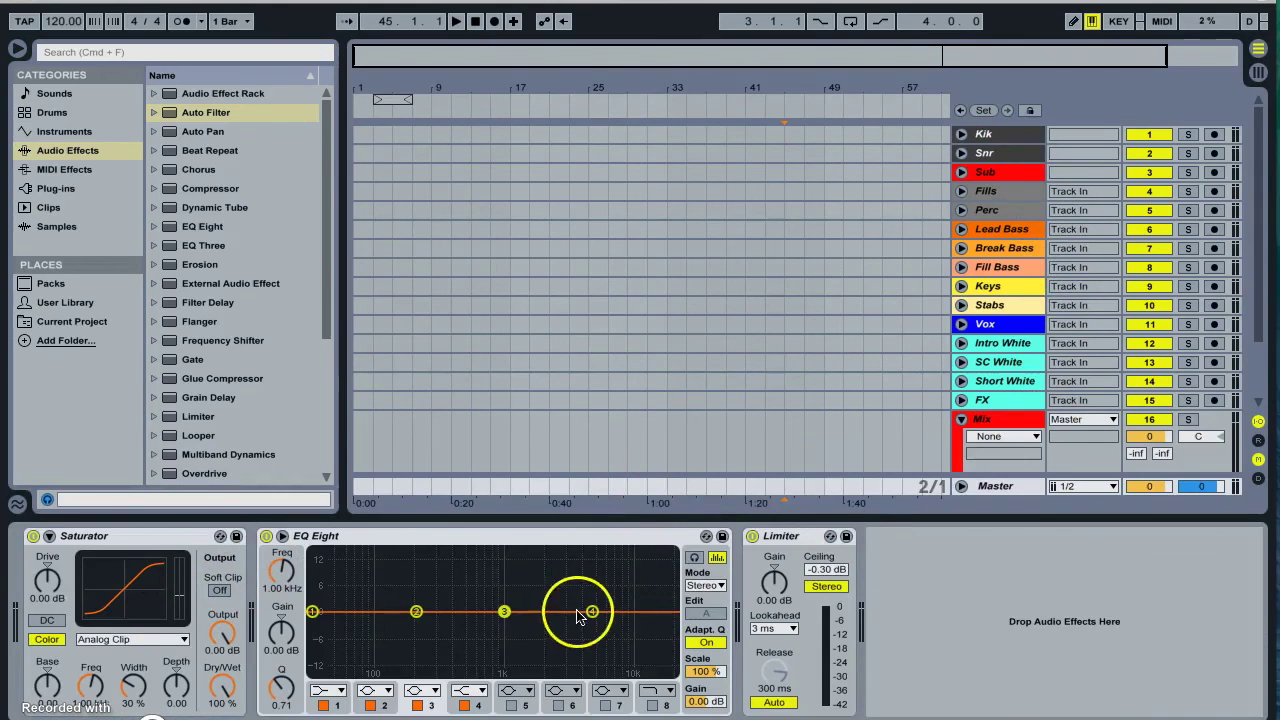
pyautogui.click(693, 516)
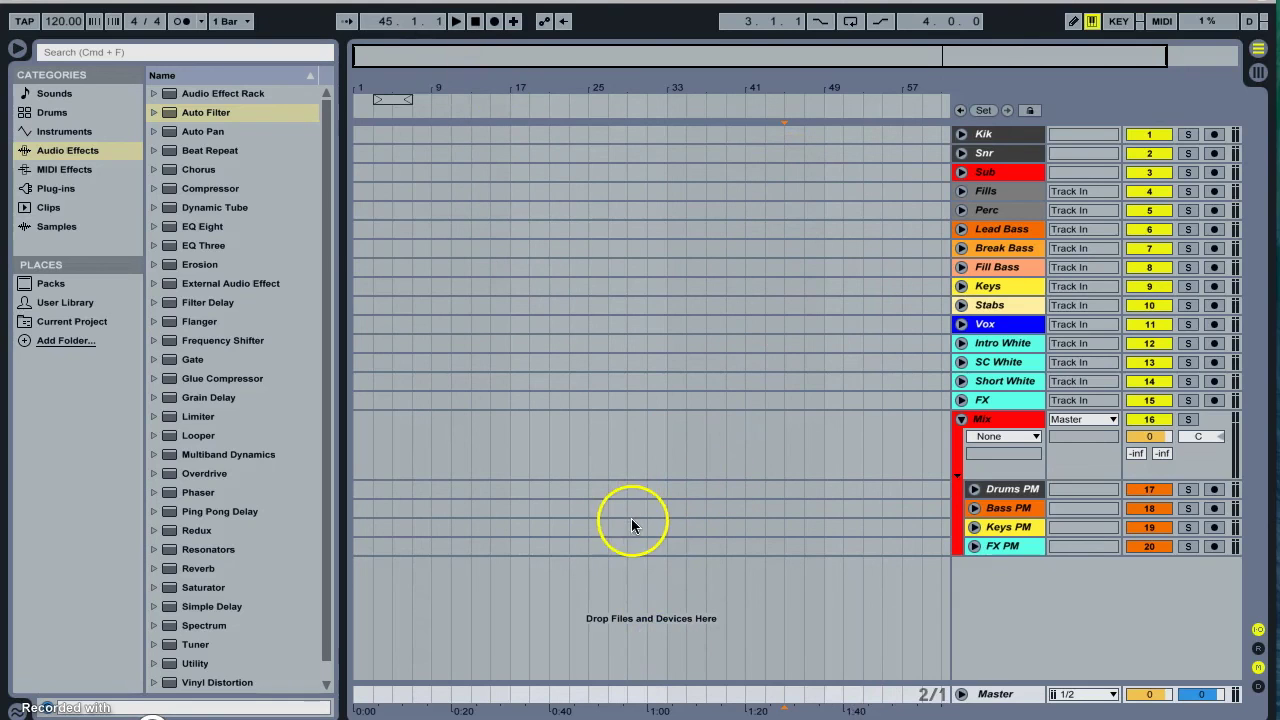
# Select the Kik, Snr and Sub tracks together, and briefly review the Master track's effect chain once more
pyautogui.click(985, 135)
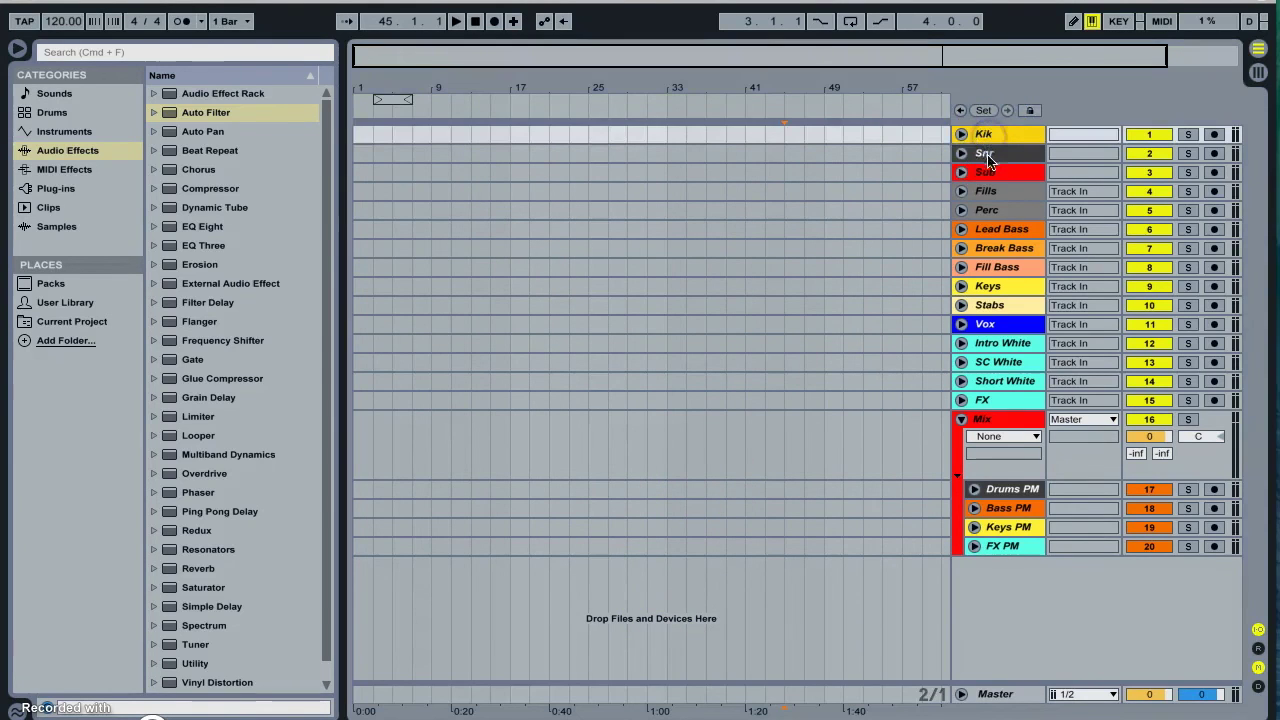
pyautogui.click(985, 172)
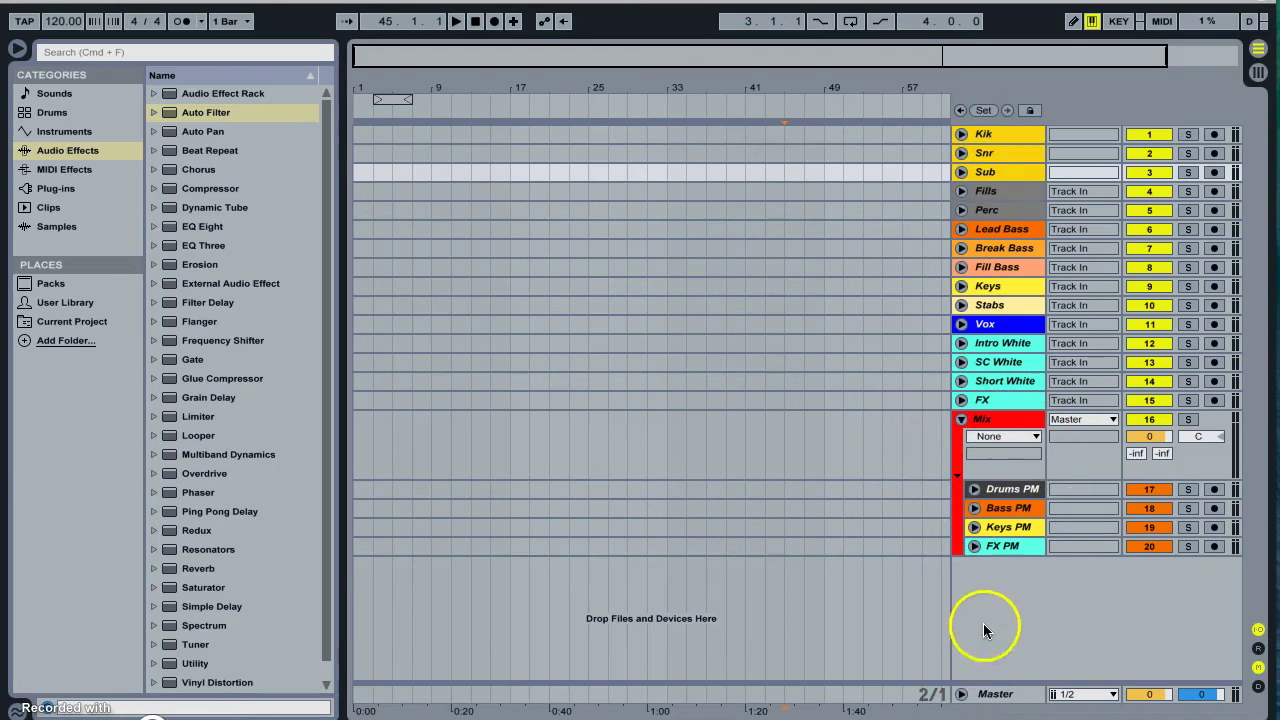
pyautogui.doubleClick(988, 692)
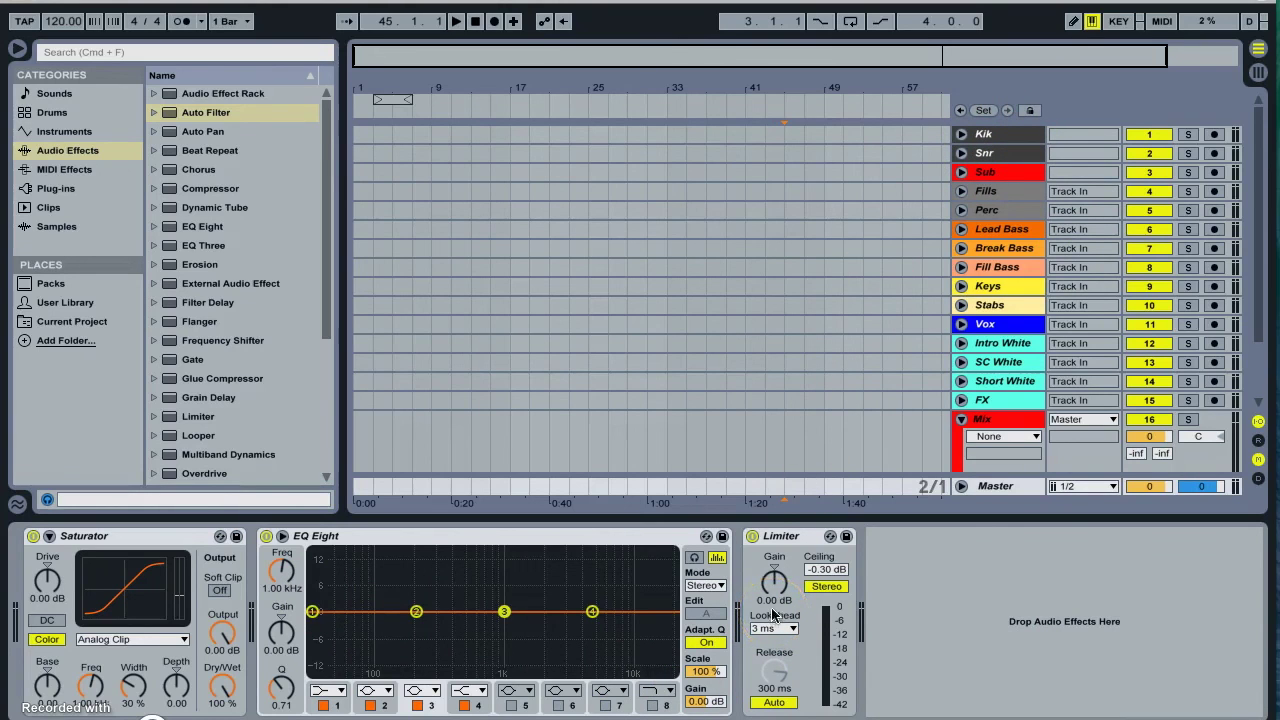
pyautogui.moveTo(771, 508); pyautogui.dragTo(771, 517)
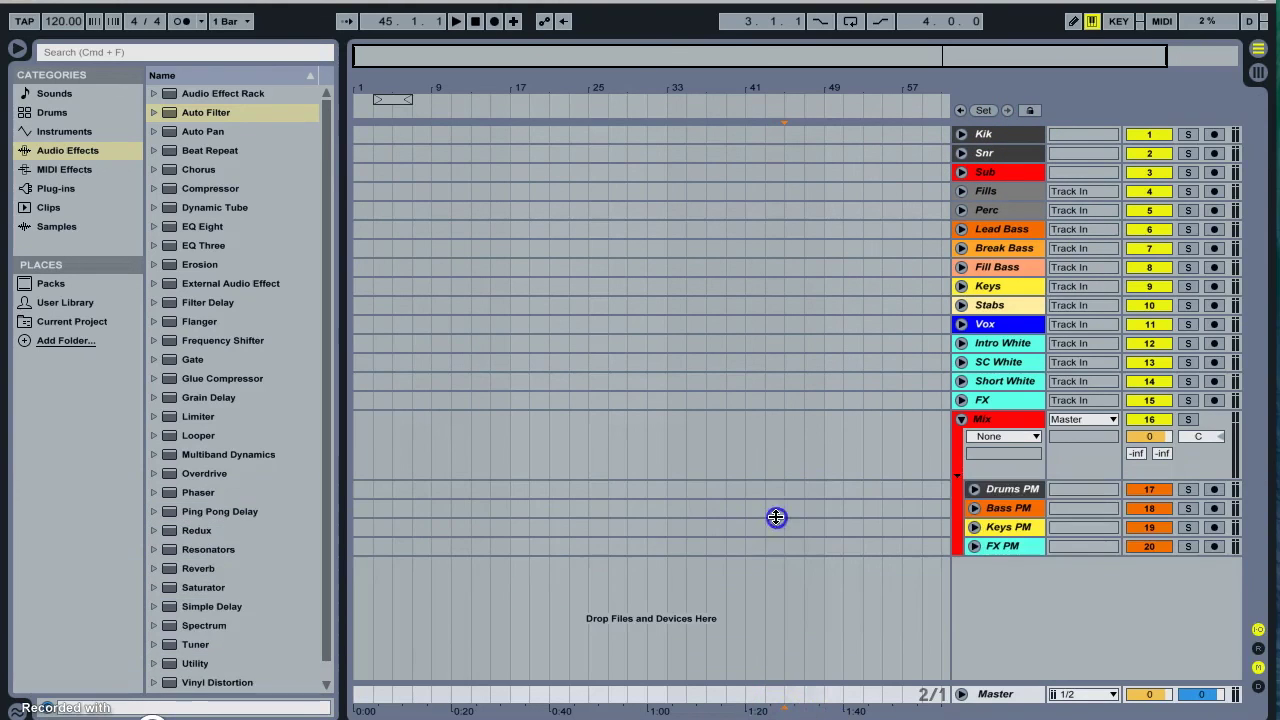
# Select the Sub track, and collapse and re-expand the Mix group to review its bus tracks
pyautogui.click(975, 172)
pyautogui.click(960, 419)
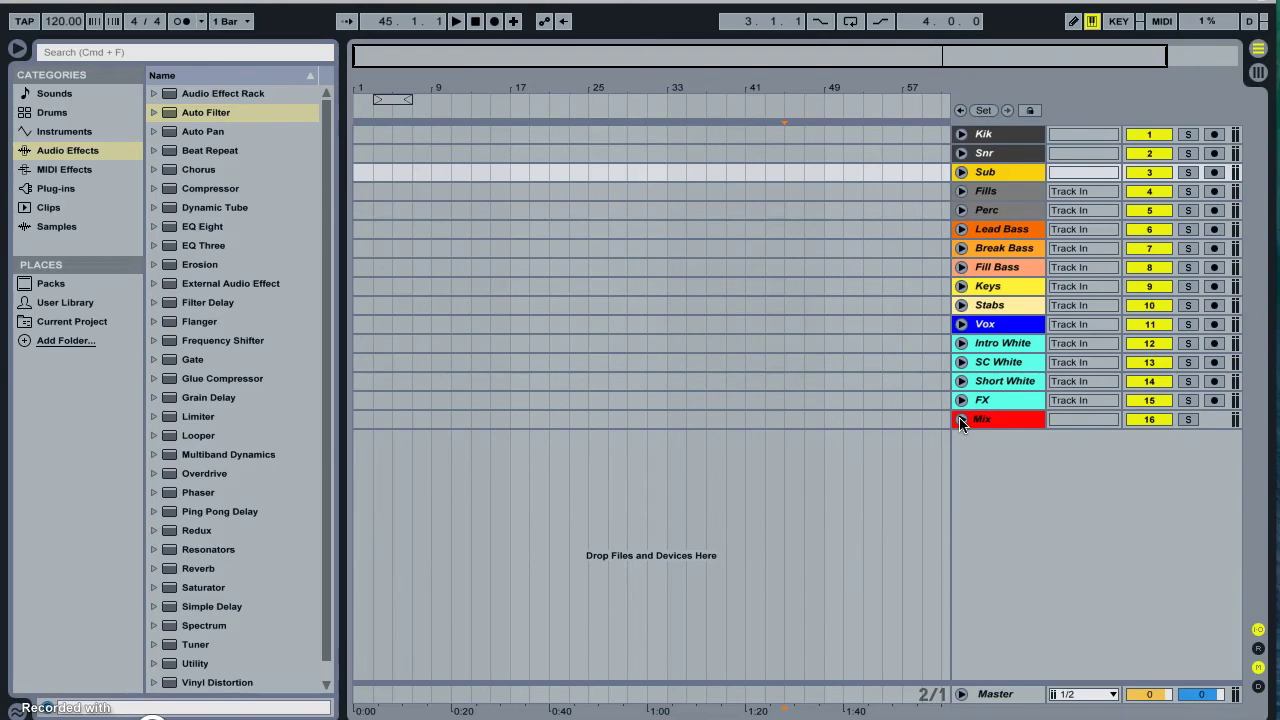
pyautogui.click(960, 420)
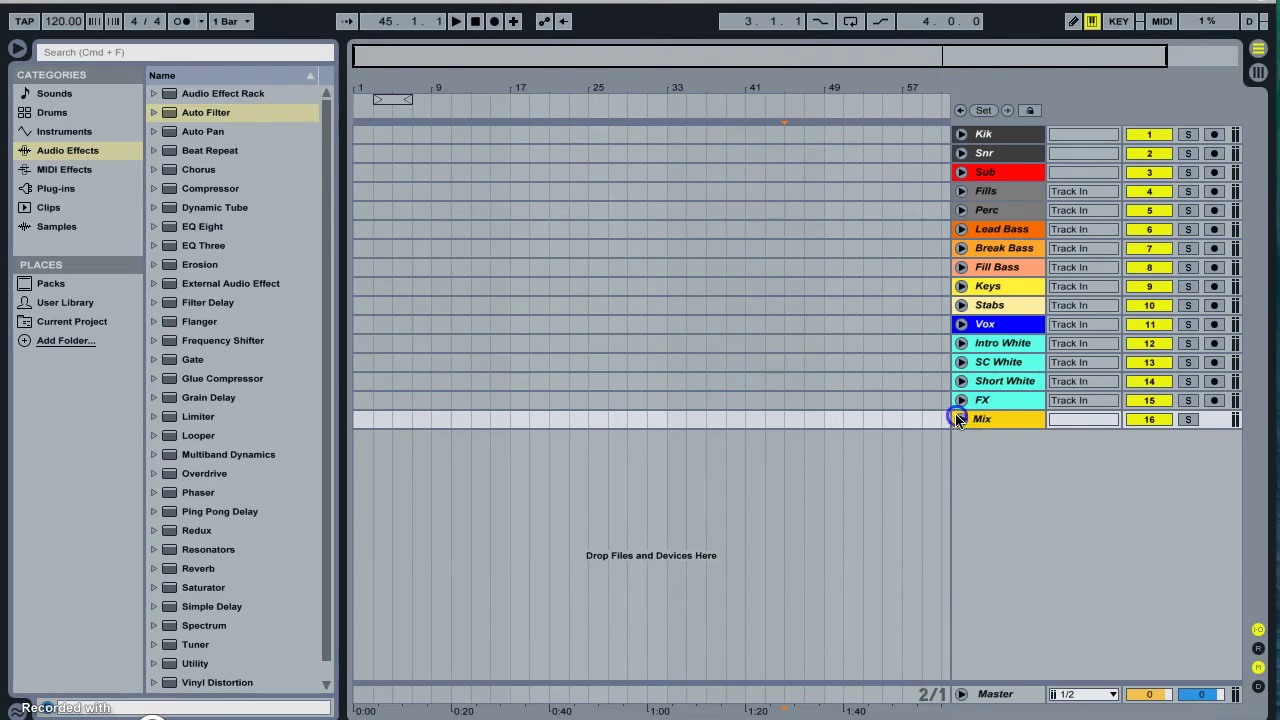
pyautogui.click(958, 419)
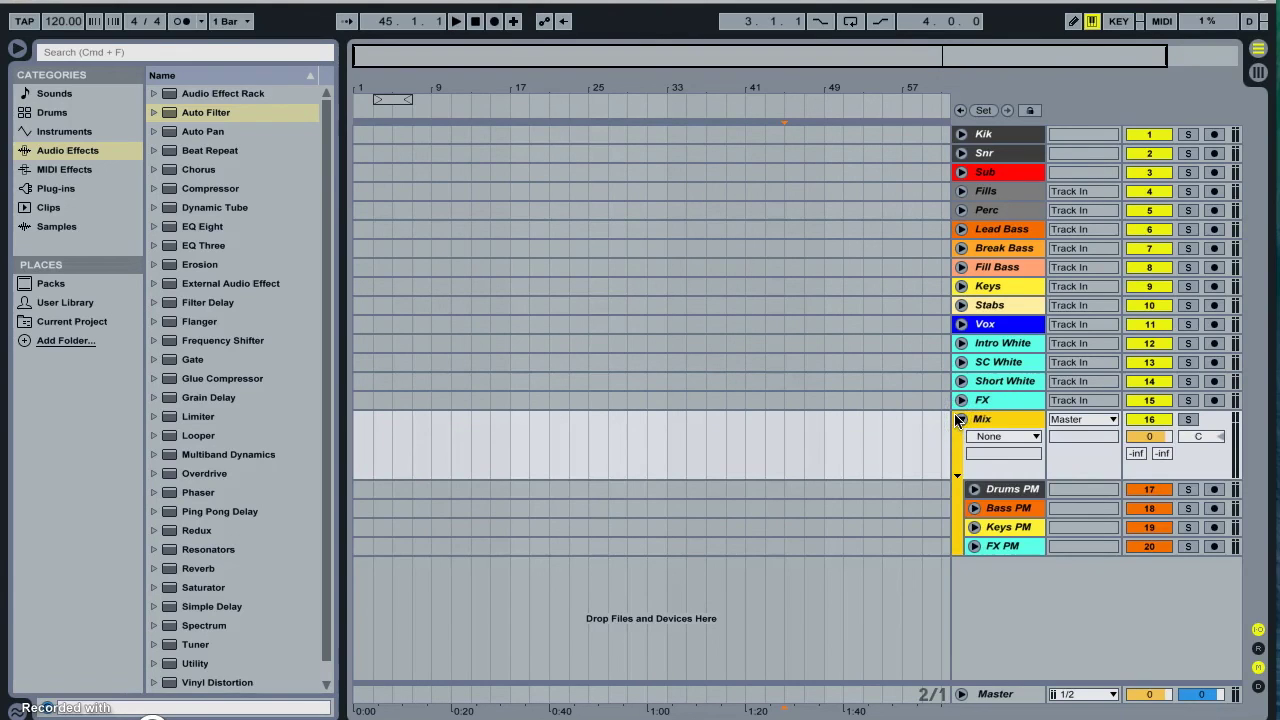